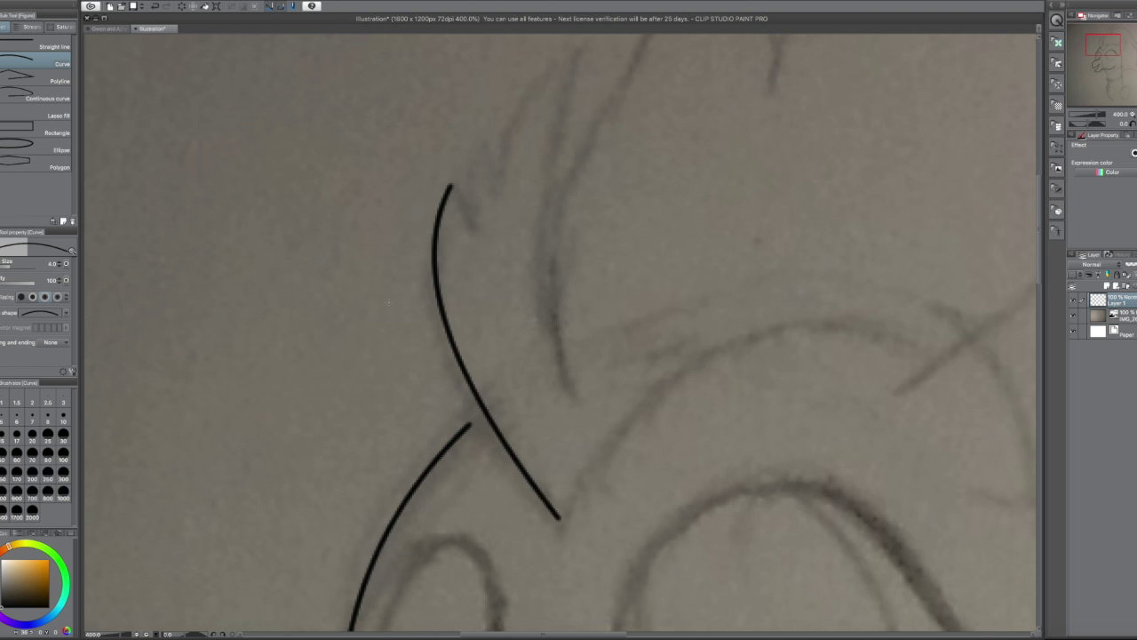
Ink the jagged front hair tufts and the tall pointed mane spikes along the sketch with the Curve tool
drag(533, 266, 533, 423)
mouse_move(498, 350)
mouse_down()
mouse_move(578, 207)
mouse_move(576, 557)
mouse_up()
drag(639, 210, 560, 498)
drag(533, 266, 533, 449)
drag(639, 391, 774, 157)
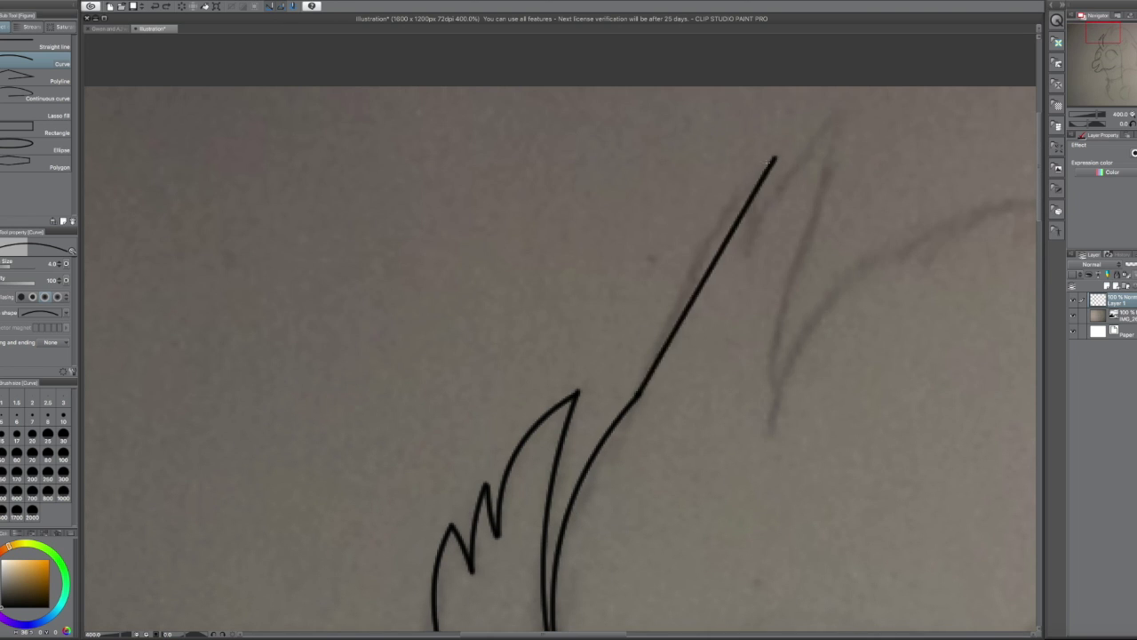
drag(836, 112, 780, 391)
Ink the mane's rounded top and its back slope down to the pointed tufts behind the ear
drag(533, 267, 101, 267)
mouse_move(347, 394)
mouse_down()
mouse_move(610, 203)
mouse_move(900, 418)
mouse_up()
mouse_move(533, 267)
mouse_down()
mouse_move(93, 97)
mouse_move(534, 175)
mouse_up()
mouse_move(461, 156)
mouse_down()
mouse_move(638, 375)
mouse_move(547, 322)
mouse_move(684, 531)
mouse_up()
drag(533, 444, 533, 231)
mouse_move(685, 317)
mouse_down()
mouse_move(477, 183)
mouse_move(622, 584)
mouse_up()
click(653, 484)
Ink the mane's wavy lower back edge, its pointed tip and the underside curving back to the neck
drag(534, 444, 533, 118)
drag(1031, 364, 1031, 334)
drag(620, 234, 671, 486)
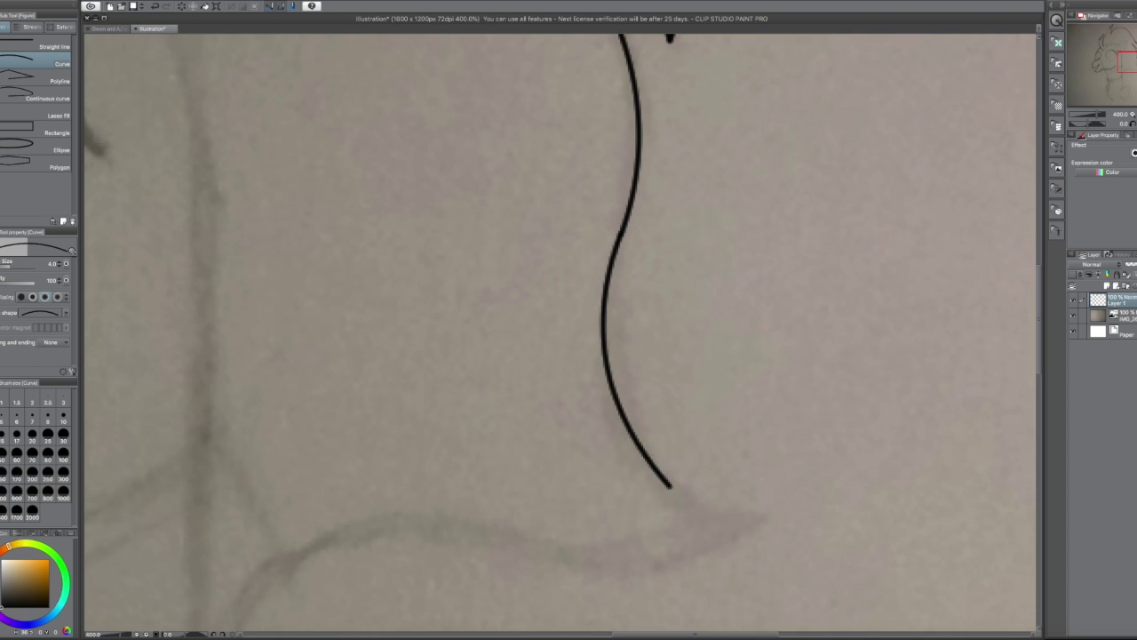
drag(760, 517, 521, 546)
drag(533, 445, 533, 267)
mouse_move(520, 367)
mouse_down()
mouse_move(272, 394)
mouse_move(203, 495)
mouse_up()
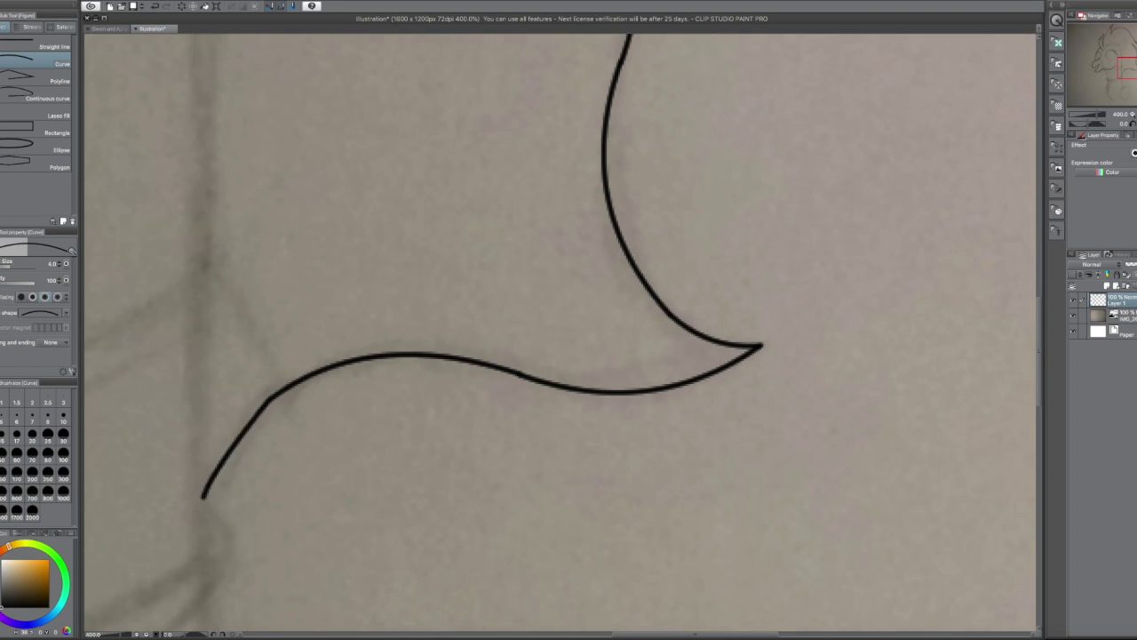
Redraw the front edge of the tall mane crest as a smoother curve and erase the overlapping old line
drag(1041, 471, 1042, 395)
drag(533, 267, 711, 533)
drag(444, 355, 634, 394)
drag(382, 525, 578, 186)
drag(533, 444, 511, 294)
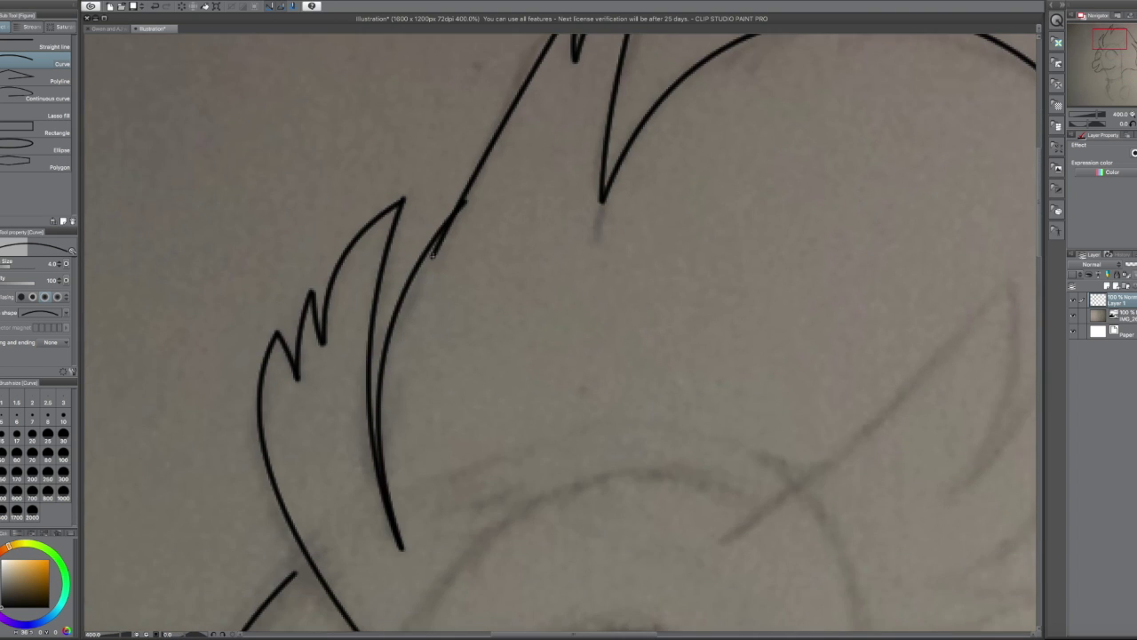
drag(402, 546, 453, 222)
key(e)
drag(413, 274, 435, 231)
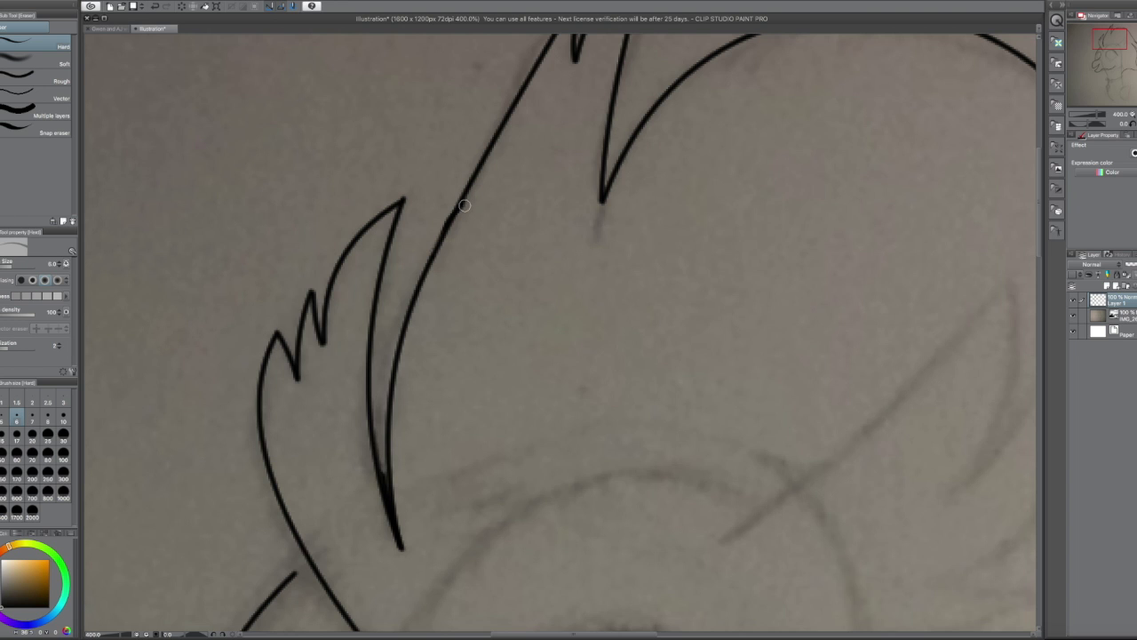
Ink the forehead, ear, near eye and beak outlines along the sketch with the Curve tool
key(u)
drag(533, 355, 533, 222)
mouse_move(381, 394)
mouse_down()
mouse_move(665, 234)
mouse_move(756, 244)
mouse_move(465, 355)
mouse_up()
click(761, 255)
mouse_move(419, 393)
mouse_down()
mouse_move(708, 132)
mouse_move(656, 352)
mouse_move(754, 207)
mouse_move(635, 435)
mouse_up()
mouse_move(634, 436)
mouse_down()
mouse_move(735, 428)
mouse_move(490, 480)
mouse_up()
Ink the back and front neck lines and the rounded near shoulder at the neck's base with curves
drag(569, 444, 569, 116)
mouse_move(586, 54)
mouse_down()
mouse_move(582, 471)
mouse_move(568, 267)
mouse_move(611, 551)
mouse_up()
mouse_move(569, 551)
mouse_down()
mouse_move(561, 222)
mouse_move(648, 432)
mouse_up()
drag(568, 432, 573, 178)
drag(589, 246, 840, 134)
key(ctrl+z)
mouse_move(653, 180)
mouse_down()
mouse_move(541, 338)
mouse_move(710, 551)
mouse_up()
mouse_move(849, 133)
mouse_down()
mouse_move(779, 444)
mouse_move(778, 574)
mouse_up()
scroll(560, 333, up, 10)
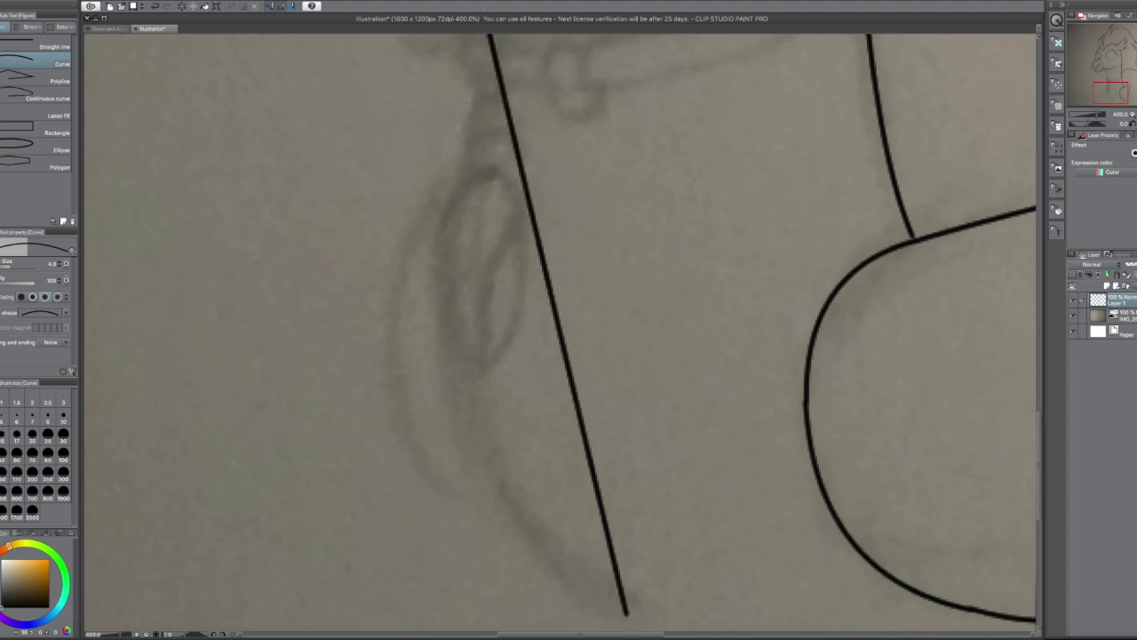
scroll(474, 345, down, 5)
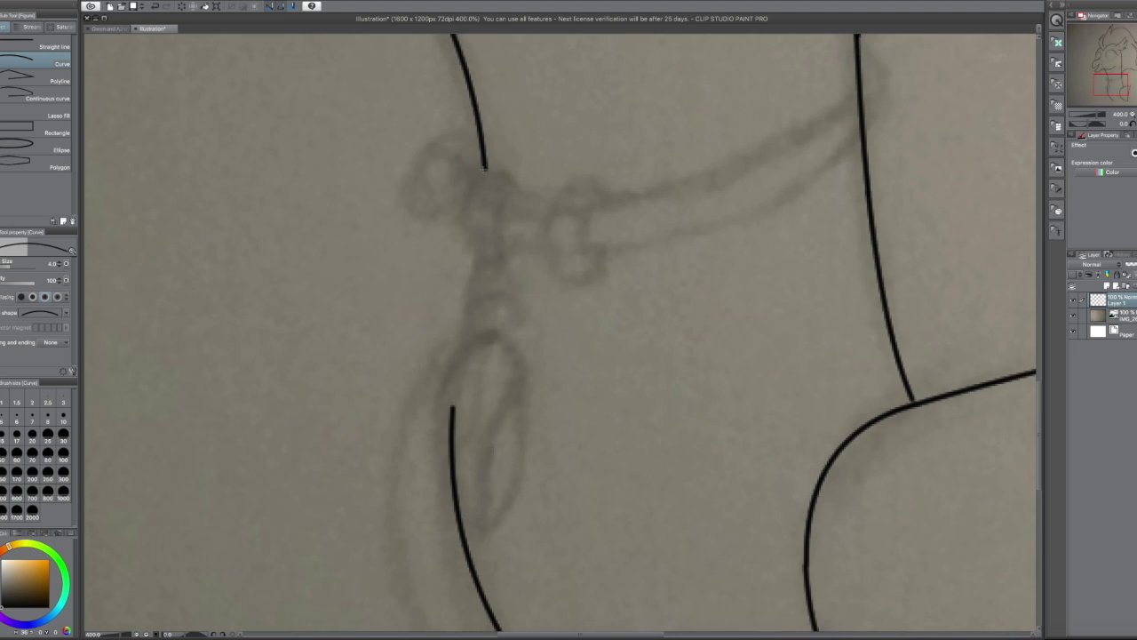
Ink the far eye's outline and the back edge of the beak down to the throat
scroll(1042, 404, up, 10)
mouse_move(405, 351)
mouse_down()
mouse_move(521, 165)
mouse_move(698, 241)
mouse_move(758, 311)
mouse_move(521, 488)
mouse_move(405, 348)
mouse_up()
mouse_move(276, 331)
mouse_down()
mouse_move(305, 222)
mouse_move(141, 298)
mouse_up()
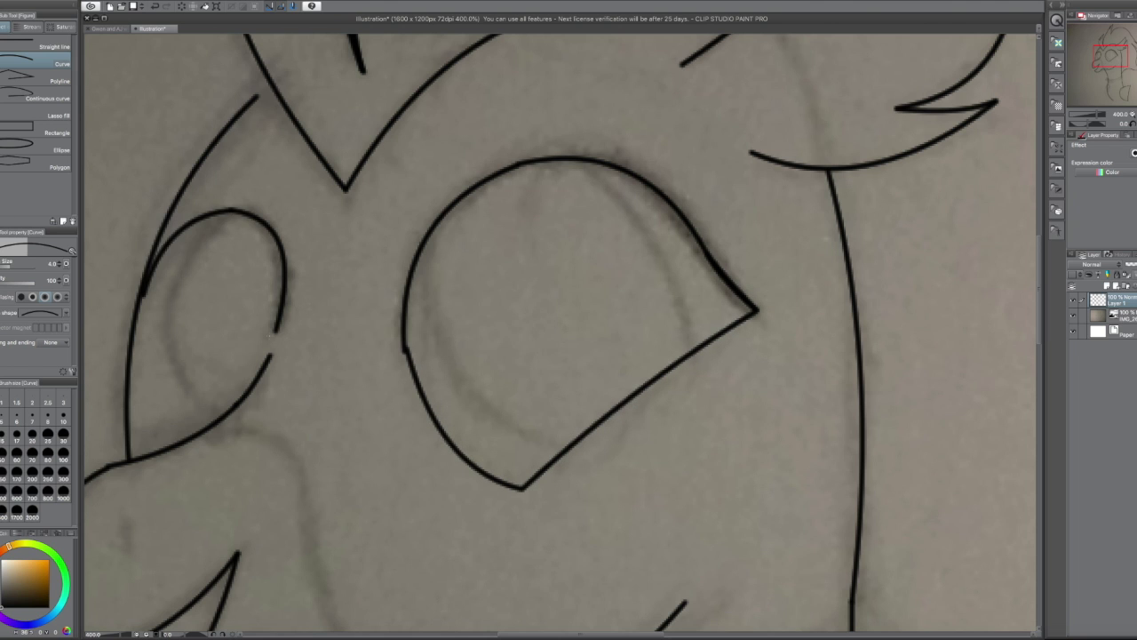
scroll(560, 333, down, 5)
scroll(560, 334, left, 3)
mouse_move(418, 147)
mouse_down()
mouse_move(488, 147)
mouse_move(586, 395)
mouse_up()
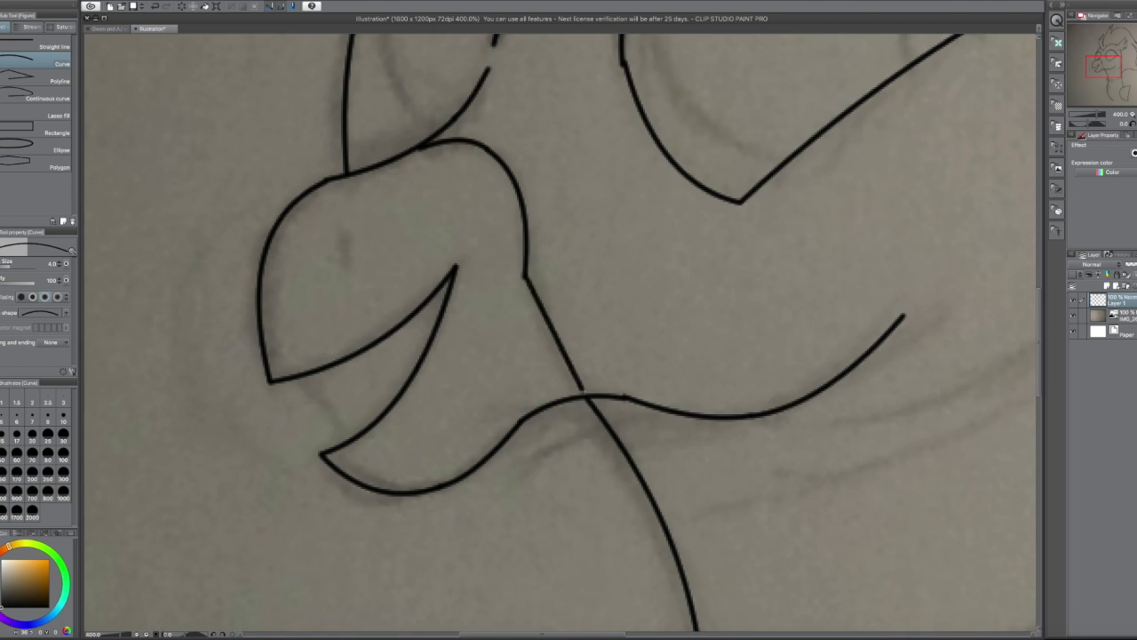
scroll(1040, 372, up, 8)
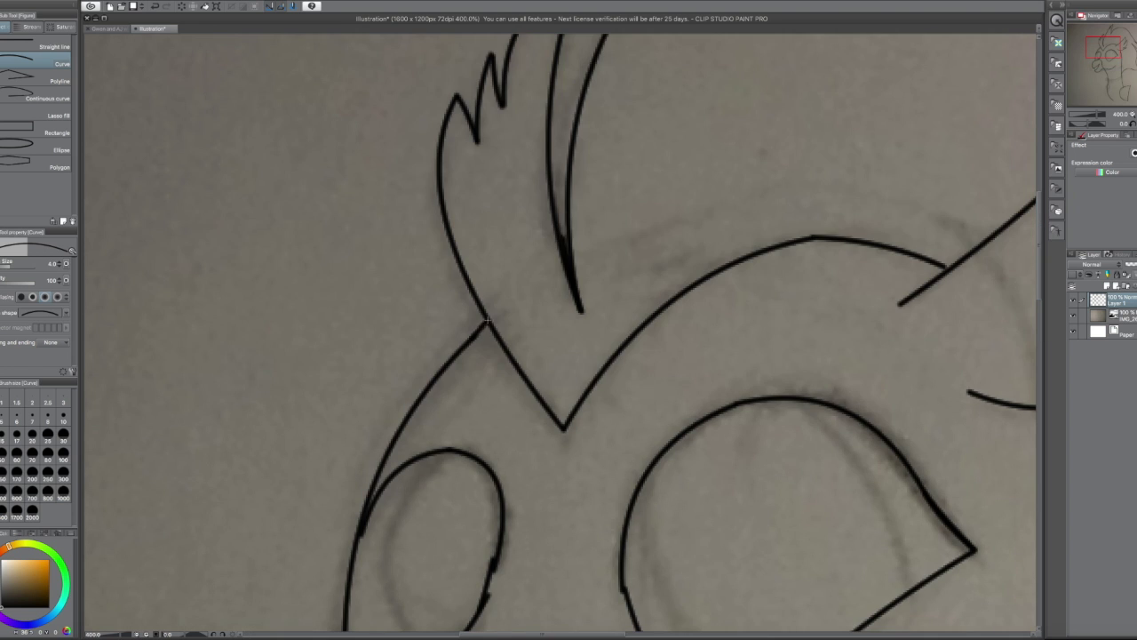
Ink the curved far shoulder outline projecting from the front of the lower neck
scroll(1041, 371, down, 4)
scroll(1042, 400, down, 3)
scroll(1042, 409, up, 2)
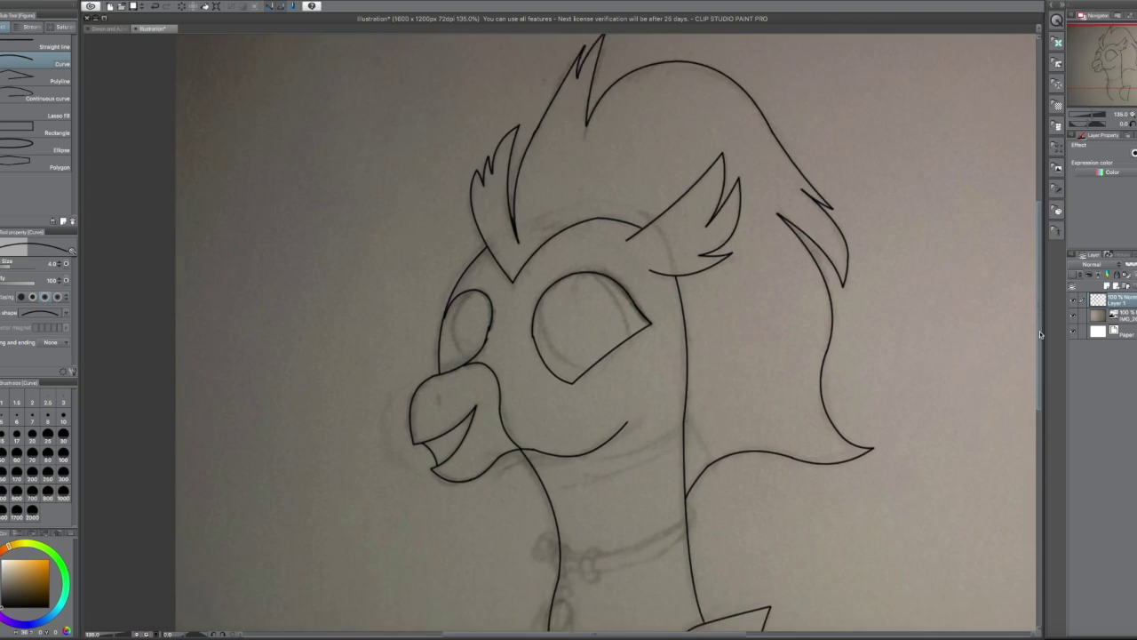
scroll(1042, 426, down, 2)
scroll(1043, 448, up, 5)
drag(554, 218, 610, 520)
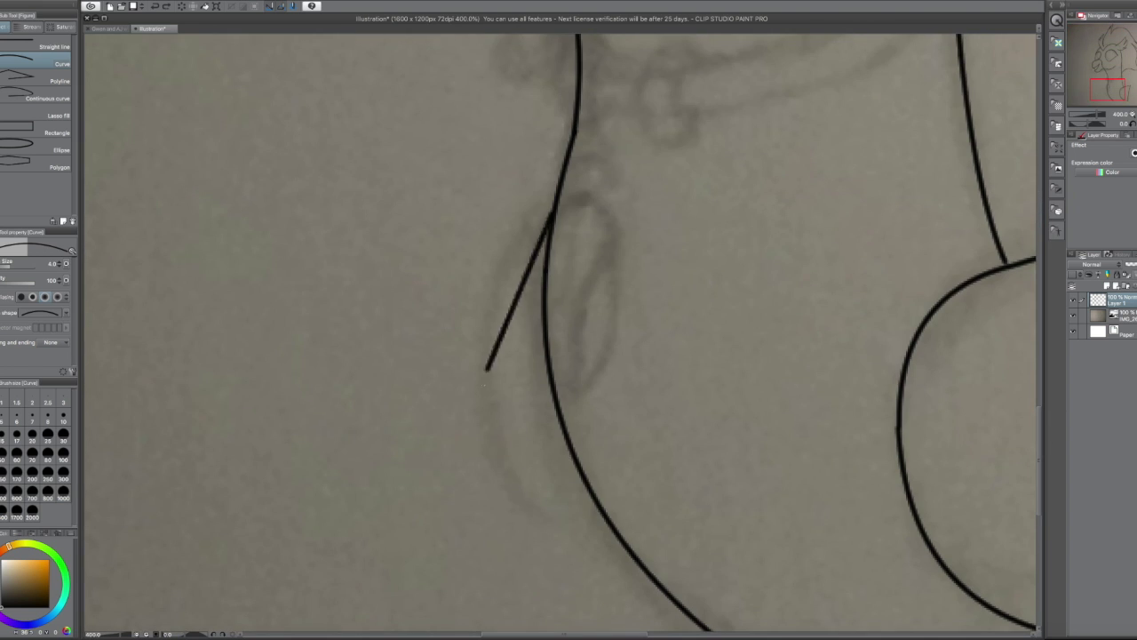
click(487, 406)
Rename the inked layer as Line Art, add a new layer for the colours and choose the Marker pen
scroll(609, 448, down, 5)
scroll(1036, 400, down, 2)
scroll(1035, 400, up, 4)
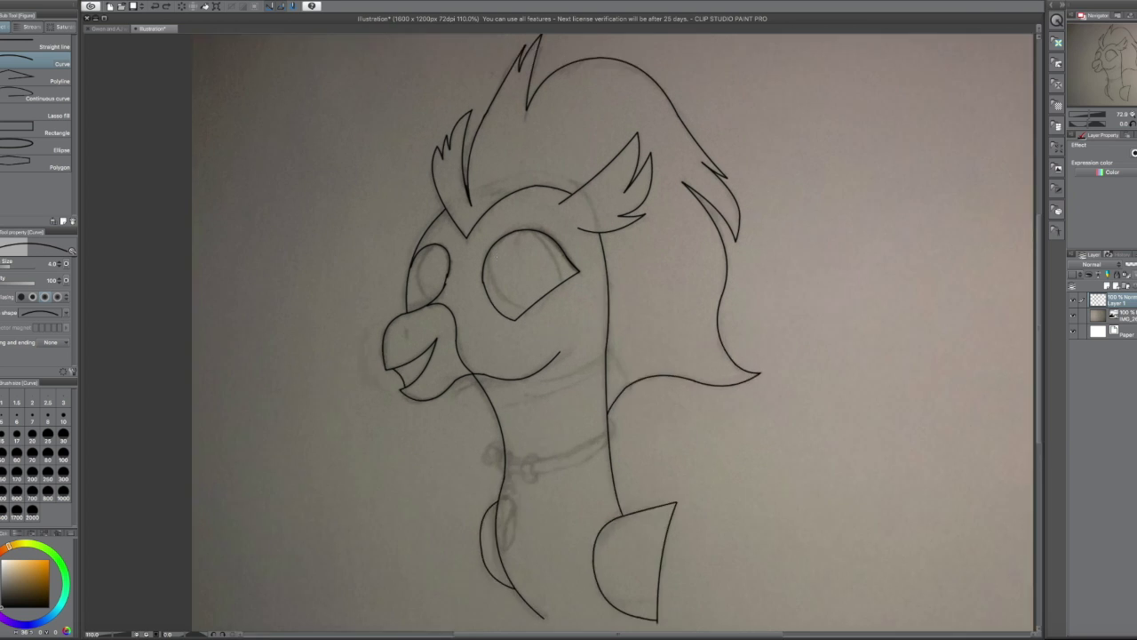
click(1107, 286)
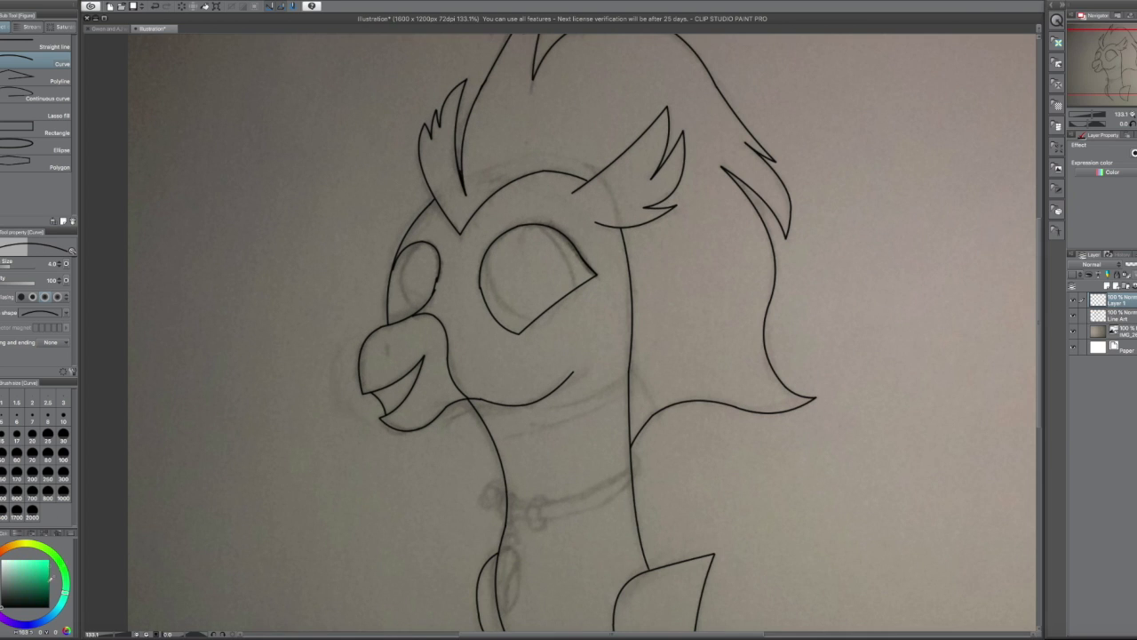
key(p)
mouse_move(449, 262)
mouse_down()
mouse_move(469, 333)
mouse_move(440, 293)
mouse_up()
key(ctrl+z)
key(ctrl+z)
Paint the forehead, ear and face around the eyes dark green on the layer below Line Art, with brush size 17
mouse_move(428, 228)
mouse_down()
mouse_move(582, 173)
mouse_move(680, 202)
mouse_move(613, 223)
mouse_move(626, 349)
mouse_up()
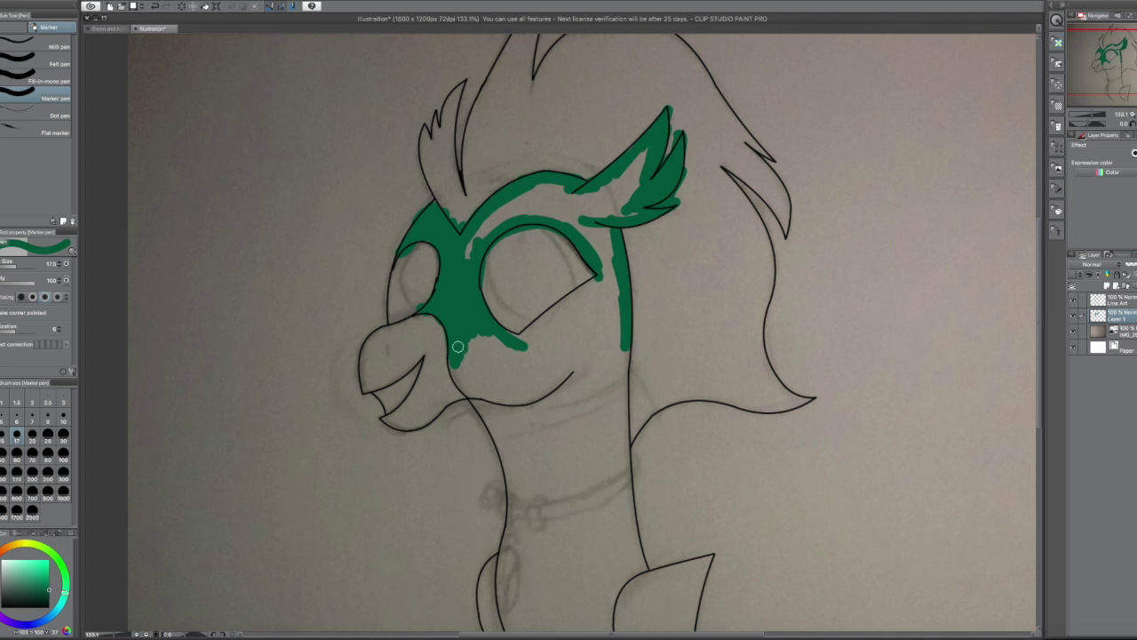
drag(457, 346, 487, 395)
mouse_move(471, 233)
mouse_down()
mouse_move(540, 188)
mouse_move(625, 174)
mouse_move(632, 205)
mouse_up()
mouse_move(609, 257)
mouse_down()
mouse_move(507, 376)
mouse_move(497, 480)
mouse_up()
Paint dark green along both inner edges of the neck and over the whole near shoulder
scroll(569, 338, down, 3)
drag(493, 373, 502, 511)
key(ctrl+z)
drag(498, 400, 560, 577)
mouse_move(626, 239)
mouse_down()
mouse_move(639, 472)
mouse_move(658, 454)
mouse_move(692, 568)
mouse_move(677, 465)
mouse_move(678, 569)
mouse_move(633, 530)
mouse_up()
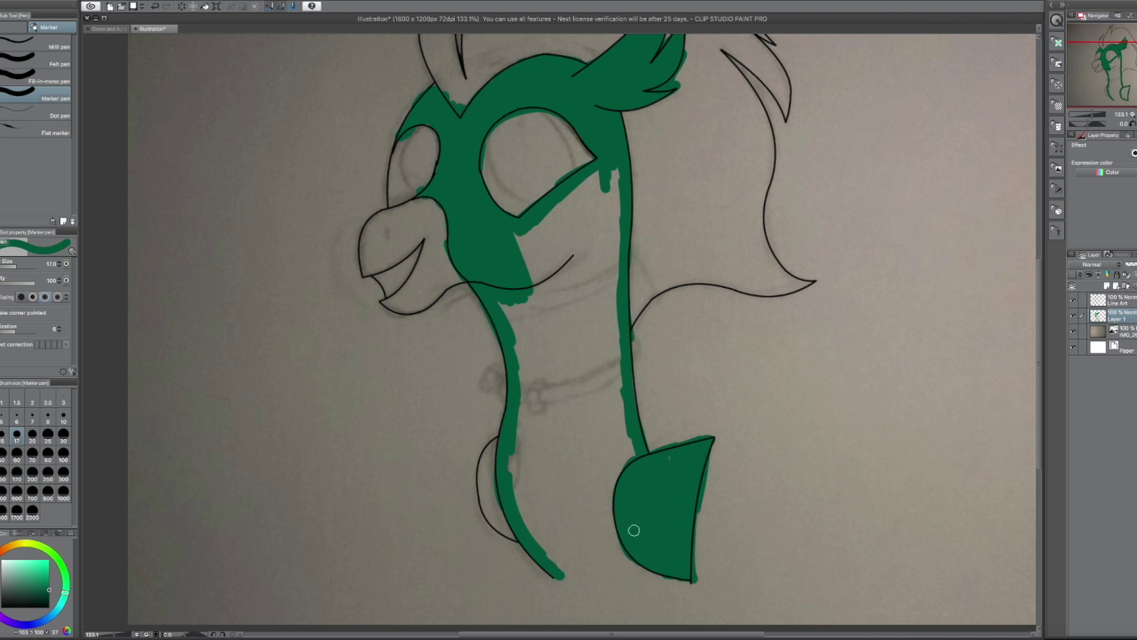
Cover the rest of the cheek and neck with a larger brush and recolour the green area light mint with Fill
key(bracketright)
mouse_move(630, 220)
mouse_down()
mouse_move(559, 222)
mouse_move(534, 356)
mouse_move(630, 478)
mouse_move(534, 514)
mouse_move(569, 533)
mouse_up()
key(g)
click(568, 435)
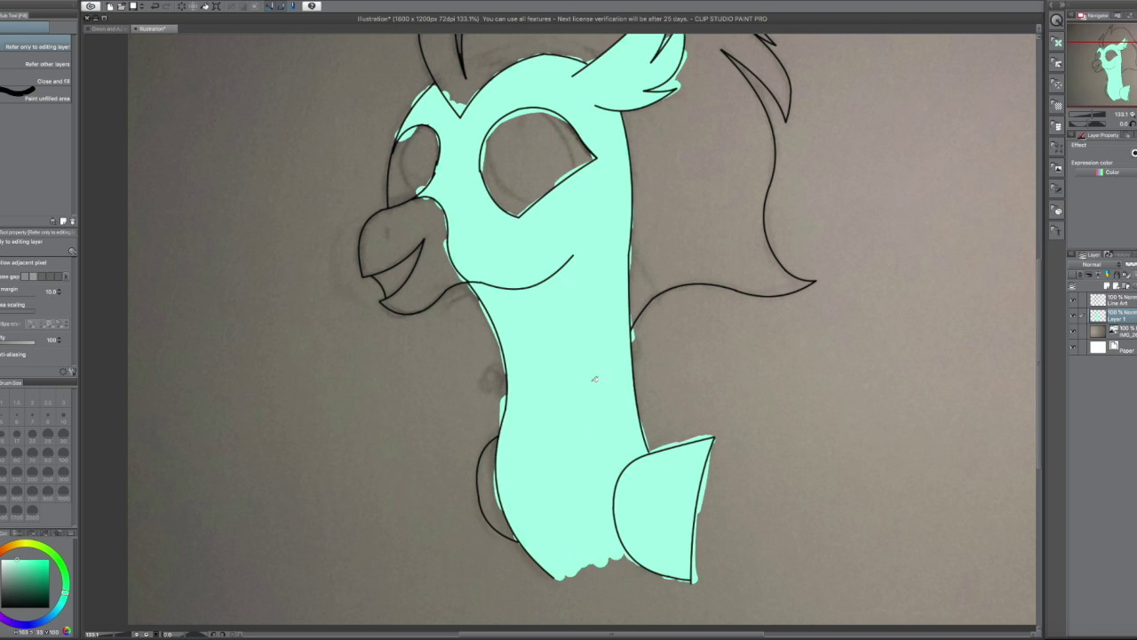
Paint both eyes and the inside of the open beak white with the Marker pen at size 20
scroll(1041, 354, up, 2)
scroll(1041, 354, up, 1)
key(p)
drag(533, 240, 499, 235)
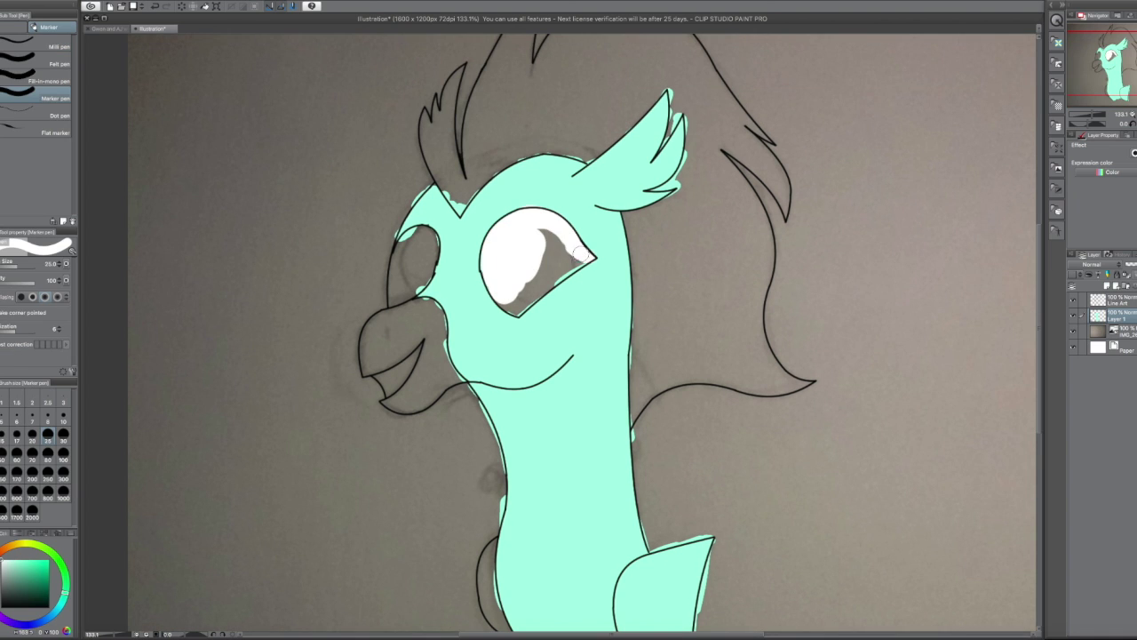
drag(578, 252, 567, 254)
drag(411, 232, 425, 261)
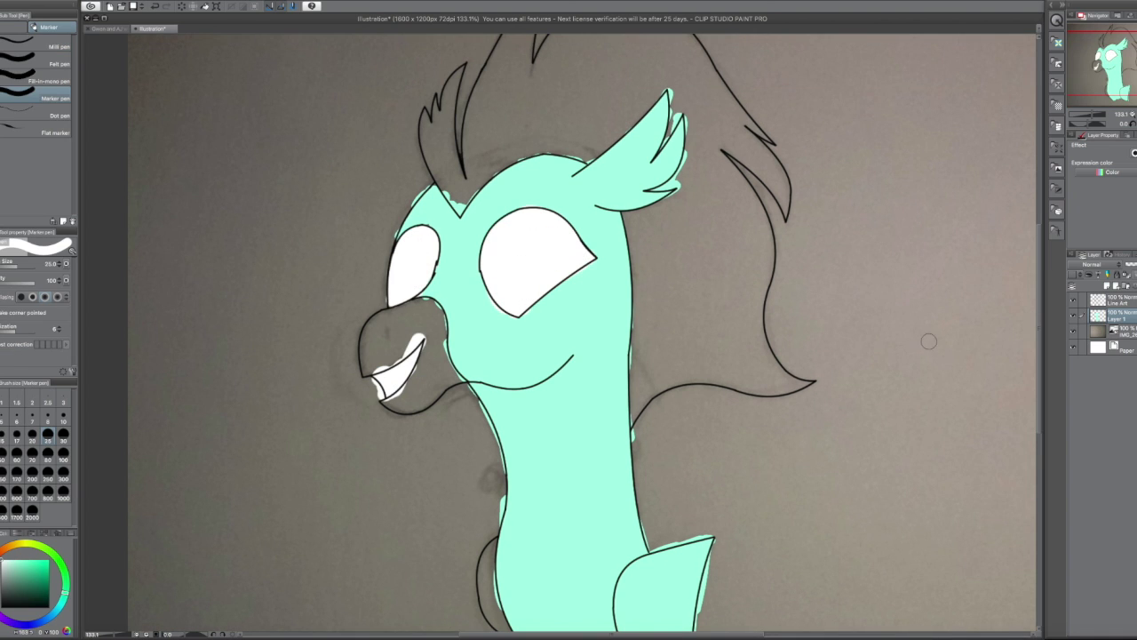
Paint the far shoulder and both halves of the beak in a slightly darker mint
scroll(929, 341, down, 2)
key(x)
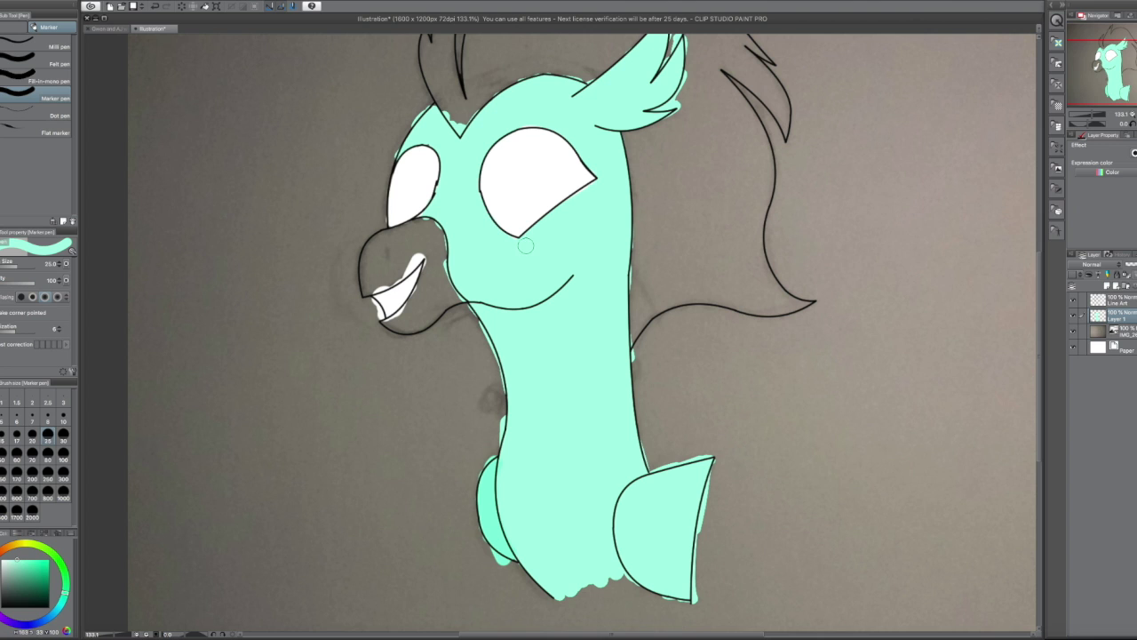
scroll(1047, 338, up, 3)
mouse_move(391, 364)
mouse_down()
mouse_move(426, 391)
mouse_move(423, 451)
mouse_up()
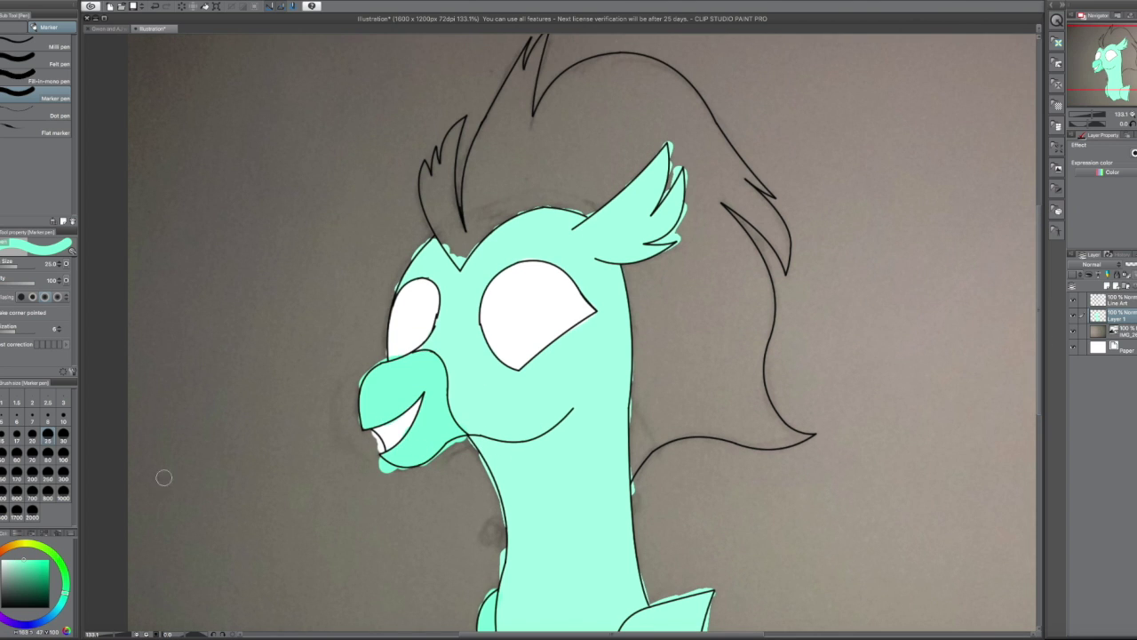
Paint the front tufts, the tall crest and the whole mane cyan with the Marker pen
mouse_move(444, 258)
mouse_down()
mouse_move(424, 147)
mouse_move(497, 249)
mouse_up()
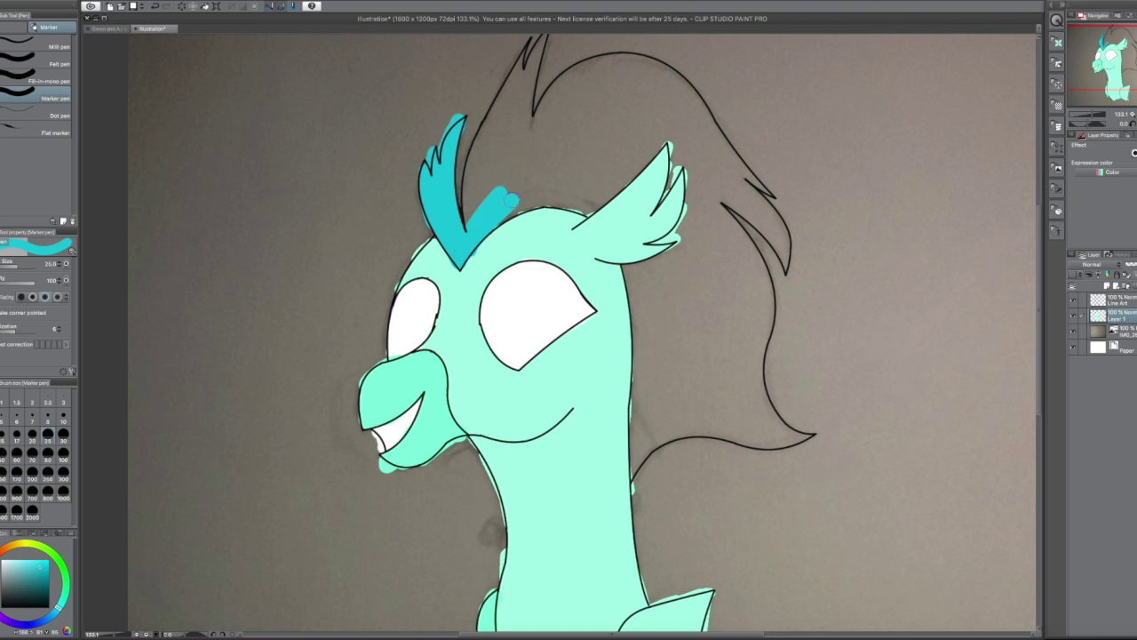
drag(533, 45, 506, 214)
scroll(533, 204, up, 2)
mouse_move(533, 115)
mouse_down()
mouse_move(558, 251)
mouse_move(658, 191)
mouse_move(569, 129)
mouse_move(729, 222)
mouse_move(787, 331)
mouse_move(671, 209)
mouse_move(768, 400)
mouse_move(764, 502)
mouse_move(635, 338)
mouse_move(732, 380)
mouse_move(662, 275)
mouse_move(704, 447)
mouse_up()
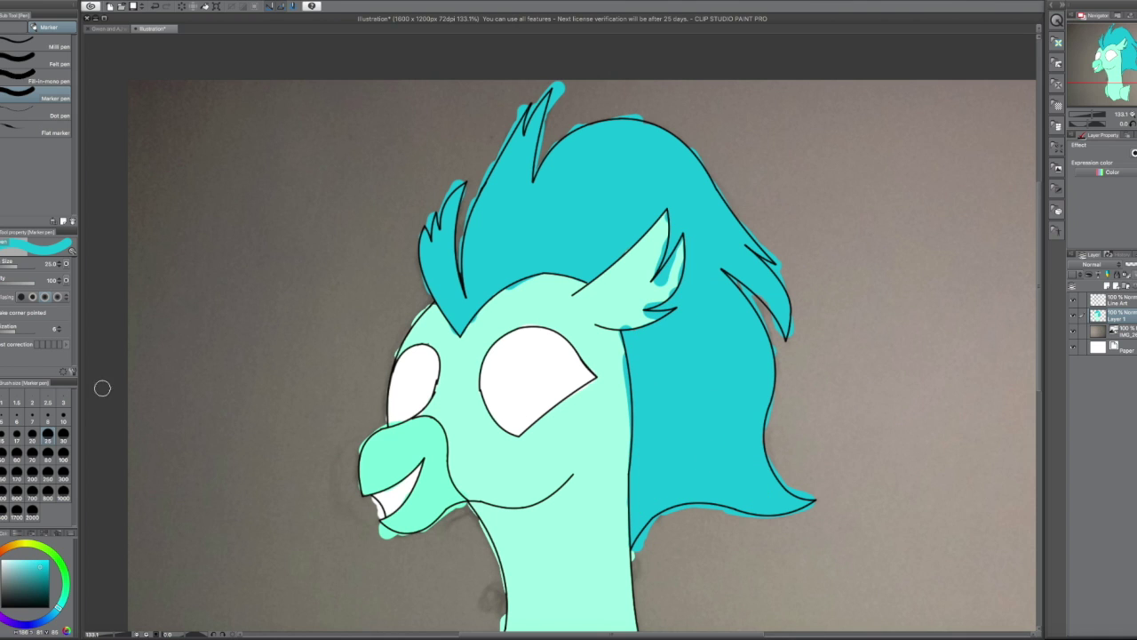
Draw darker teal strand curves in the tufts, crest and lower mane, and erase the overspill around the crest's tips
mouse_move(463, 185)
mouse_down()
mouse_move(542, 116)
mouse_move(520, 178)
mouse_move(530, 271)
mouse_up()
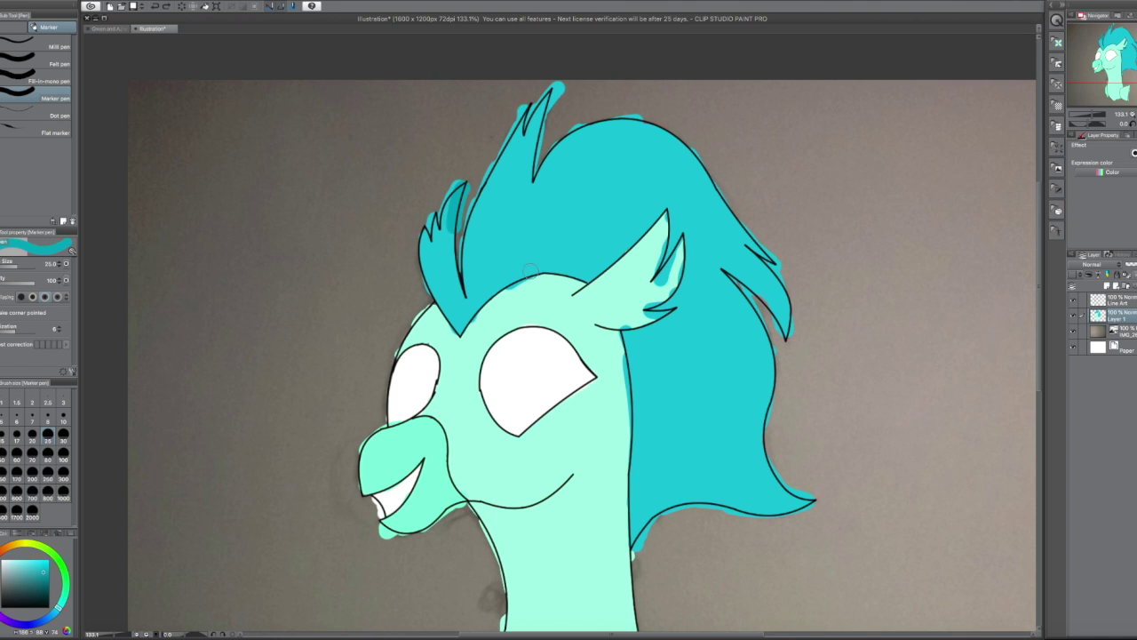
key(u)
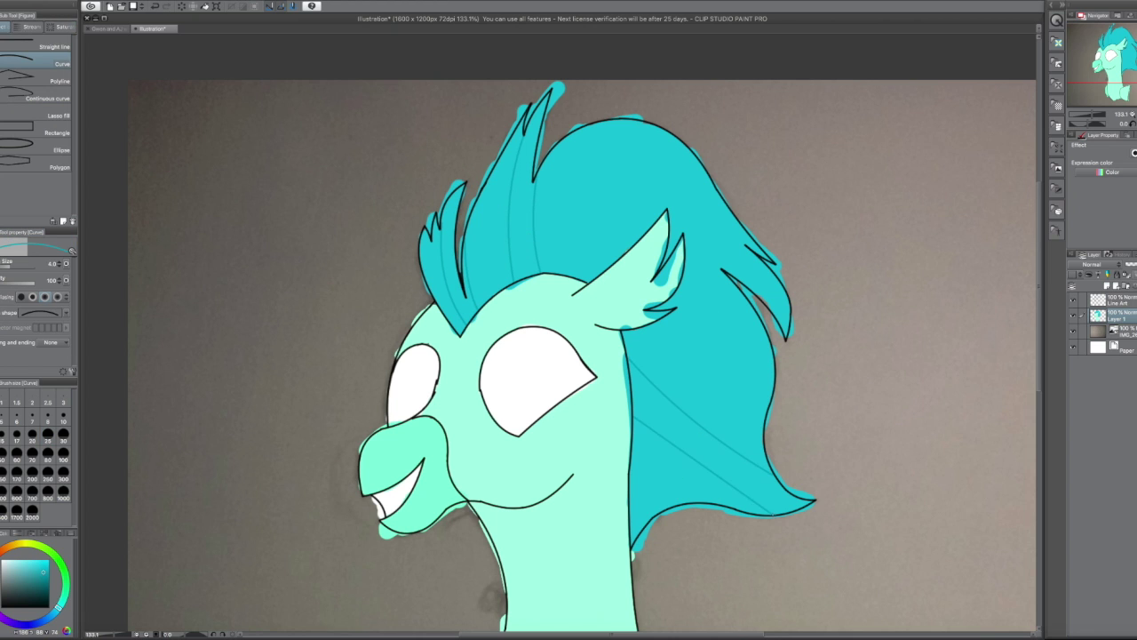
key(e)
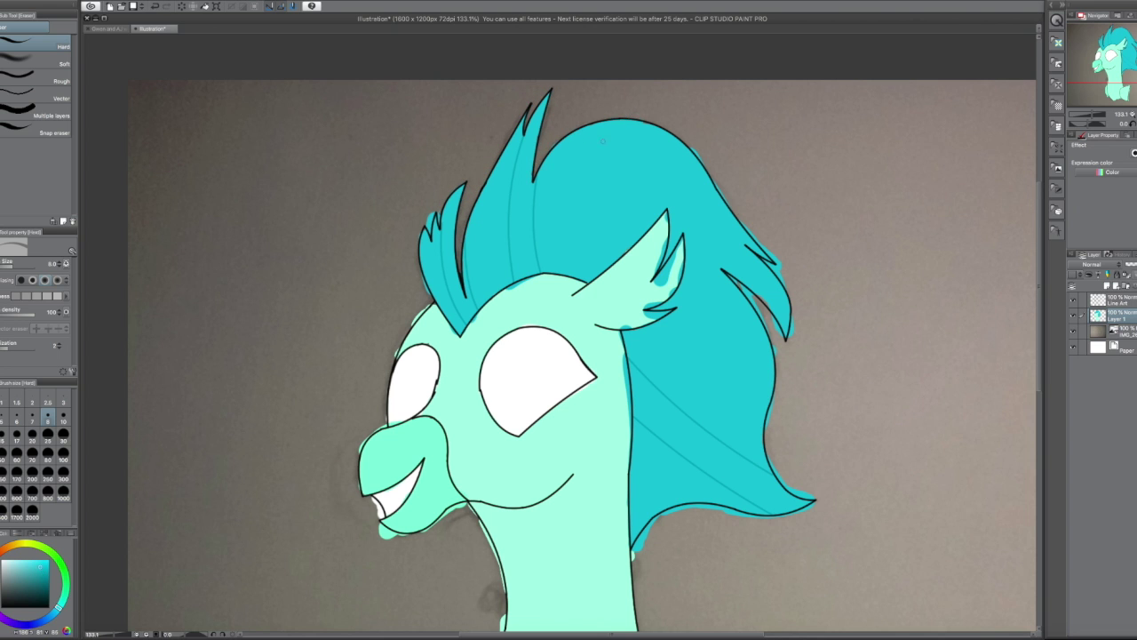
Paint light mint over the cyan overspill on the ear and the back of the neck with the Marker pen at size 10
key(p)
scroll(674, 296, up, 4)
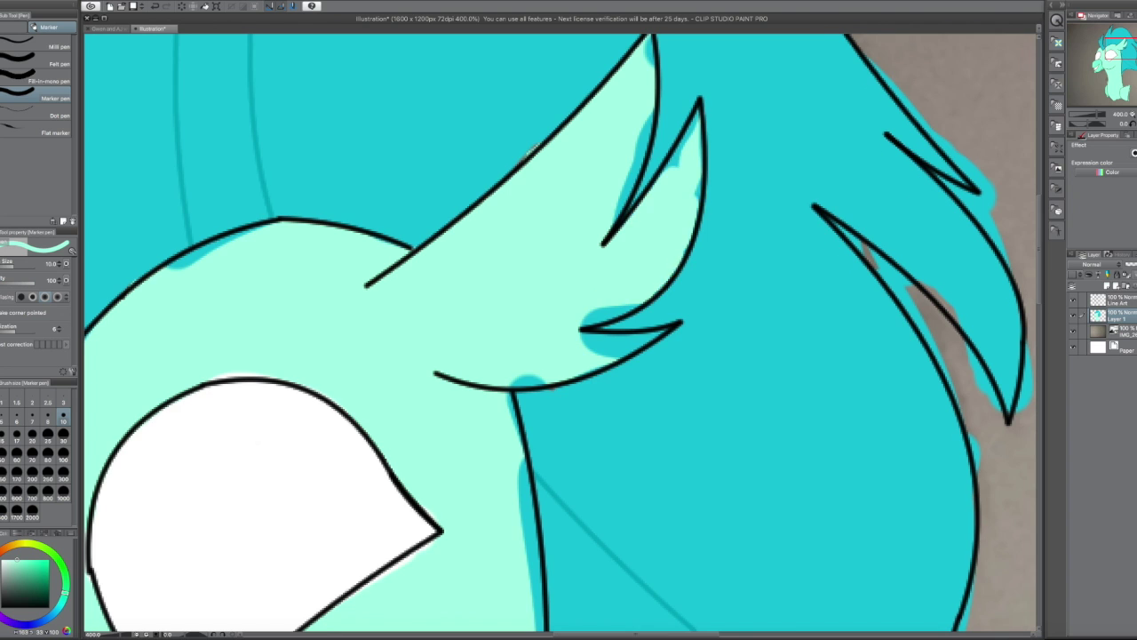
drag(533, 151, 542, 236)
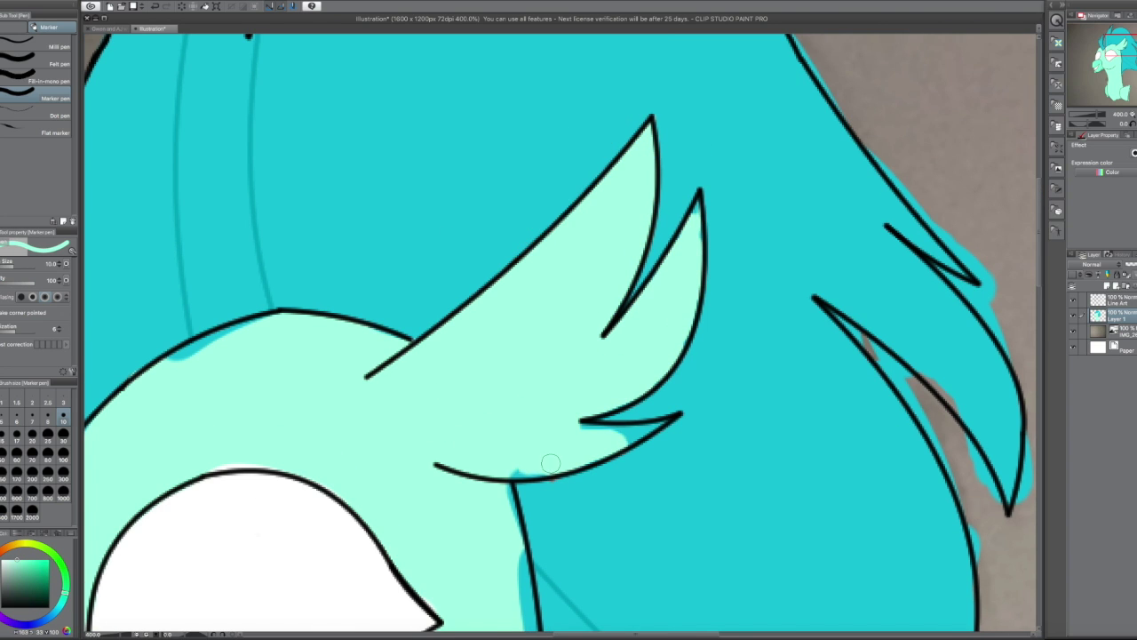
scroll(504, 483, down, 5)
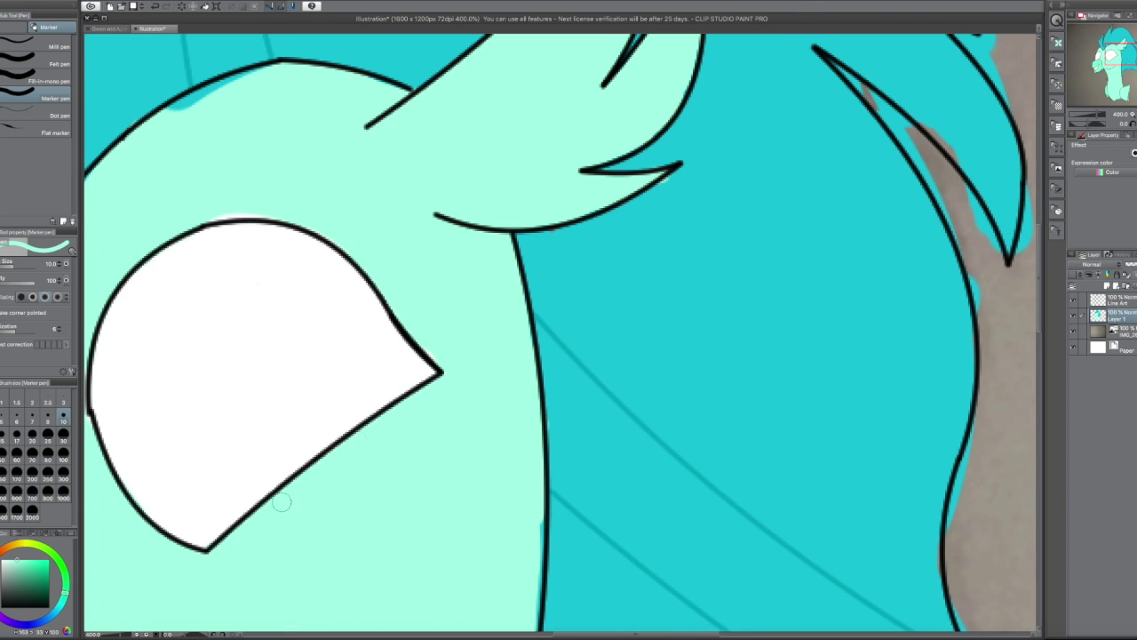
Close the bottom of the neck with an inked curve up to the near shoulder and erase the colour below it
scroll(560, 333, down, 15)
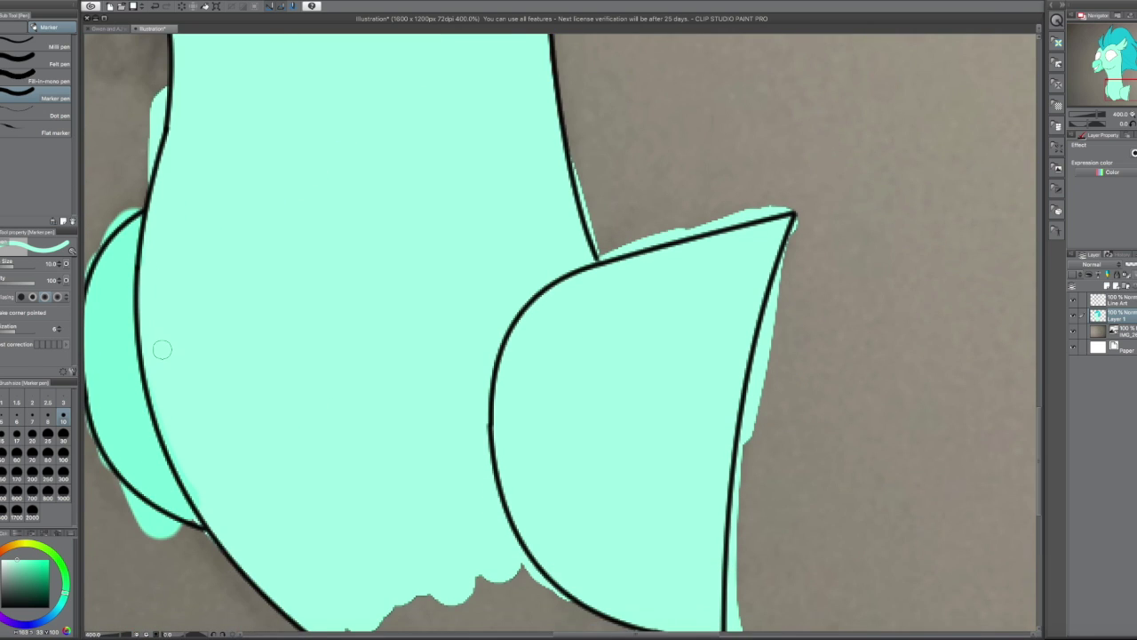
drag(312, 479, 509, 359)
key(e)
mouse_move(476, 419)
mouse_down()
mouse_move(423, 440)
mouse_move(514, 407)
mouse_up()
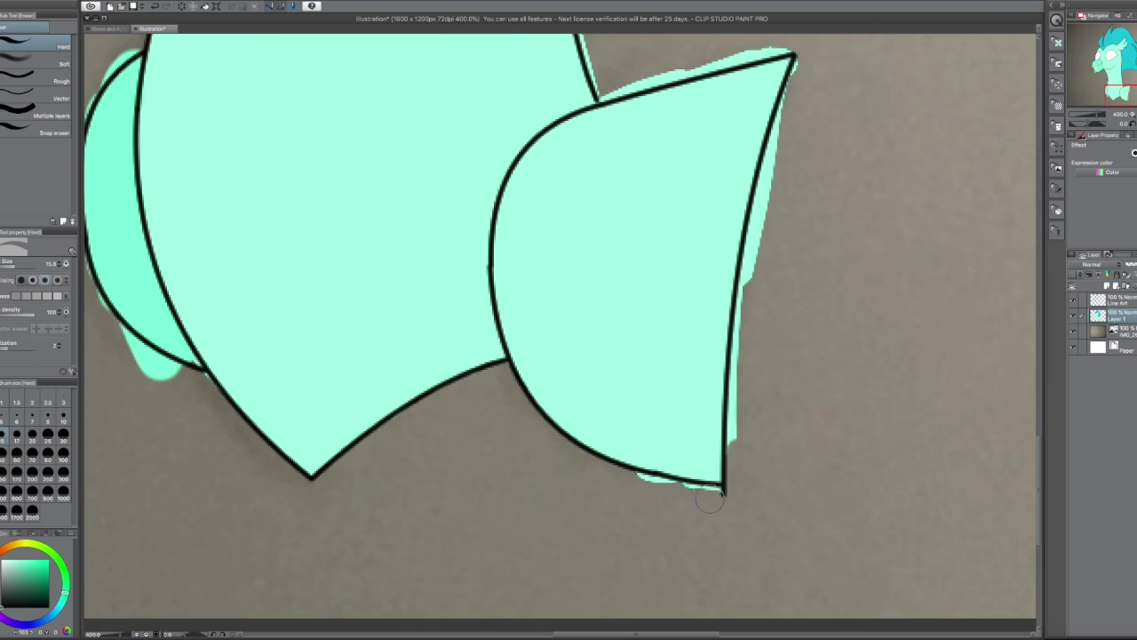
Erase the colour overspill around the near shoulder and along the mane's lower edge with the eraser at size 15
scroll(711, 500, up, 2)
mouse_move(798, 136)
mouse_down()
mouse_move(774, 272)
mouse_move(701, 131)
mouse_move(584, 116)
mouse_up()
scroll(960, 319, up, 5)
mouse_move(549, 369)
mouse_down()
mouse_move(622, 247)
mouse_move(738, 209)
mouse_move(898, 233)
mouse_up()
scroll(591, 69, right, 5)
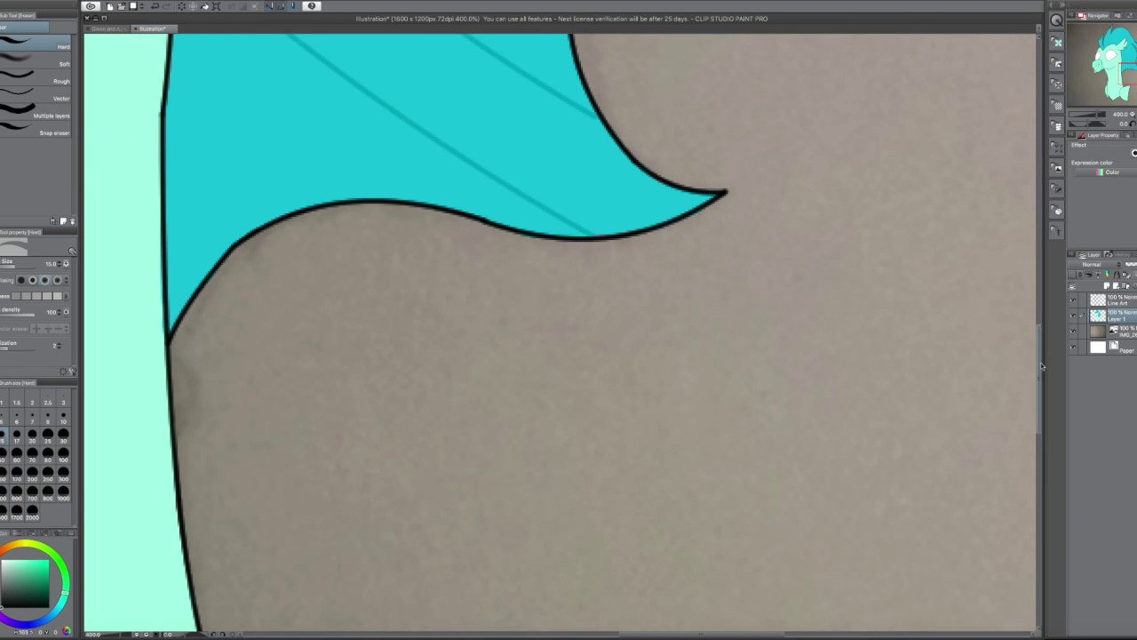
Erase the cyan overspill along the mane's back edge, over the crown and around the tips of the front tuft
scroll(1043, 366, down, 5)
scroll(587, 384, up, 5)
drag(502, 294, 622, 440)
scroll(507, 172, up, 2)
drag(508, 172, 604, 340)
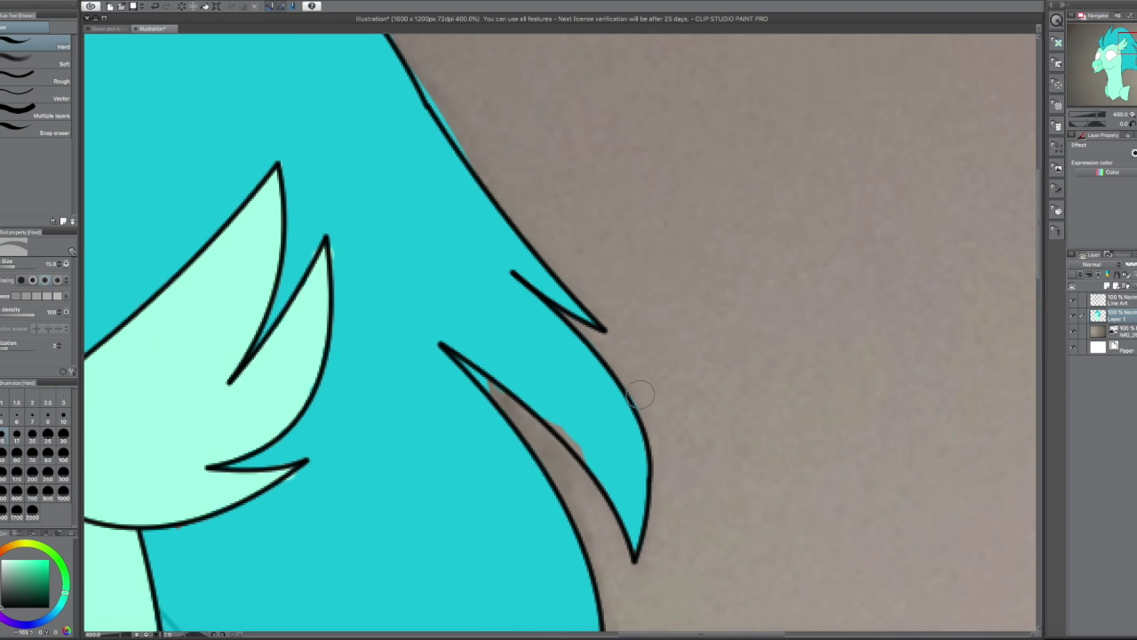
scroll(380, 255, up, 3)
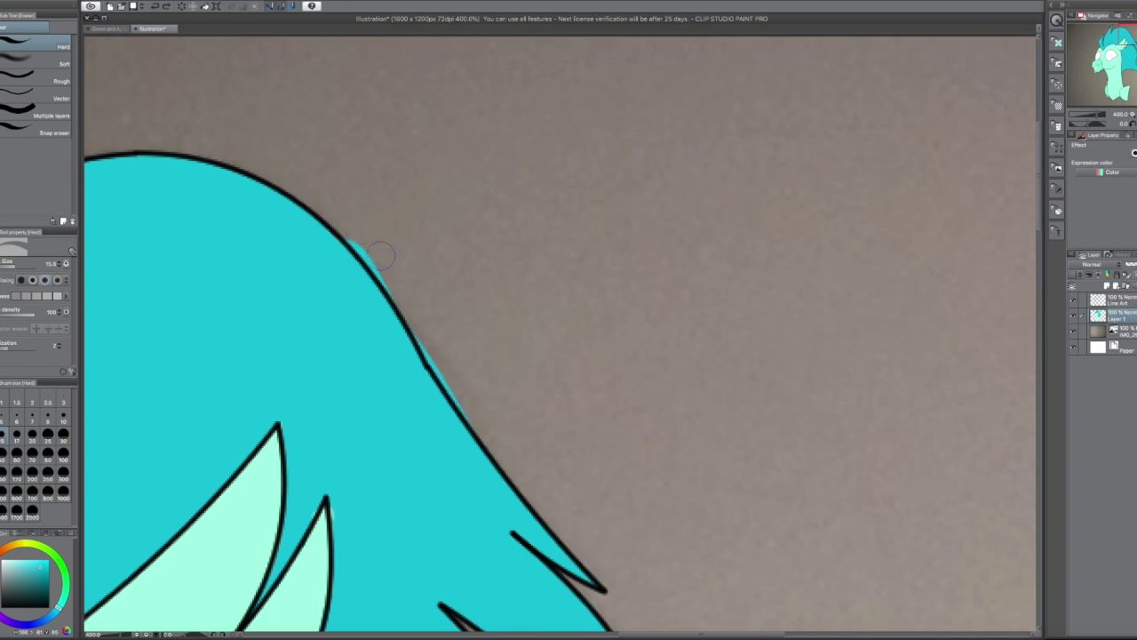
scroll(659, 590, left, 8)
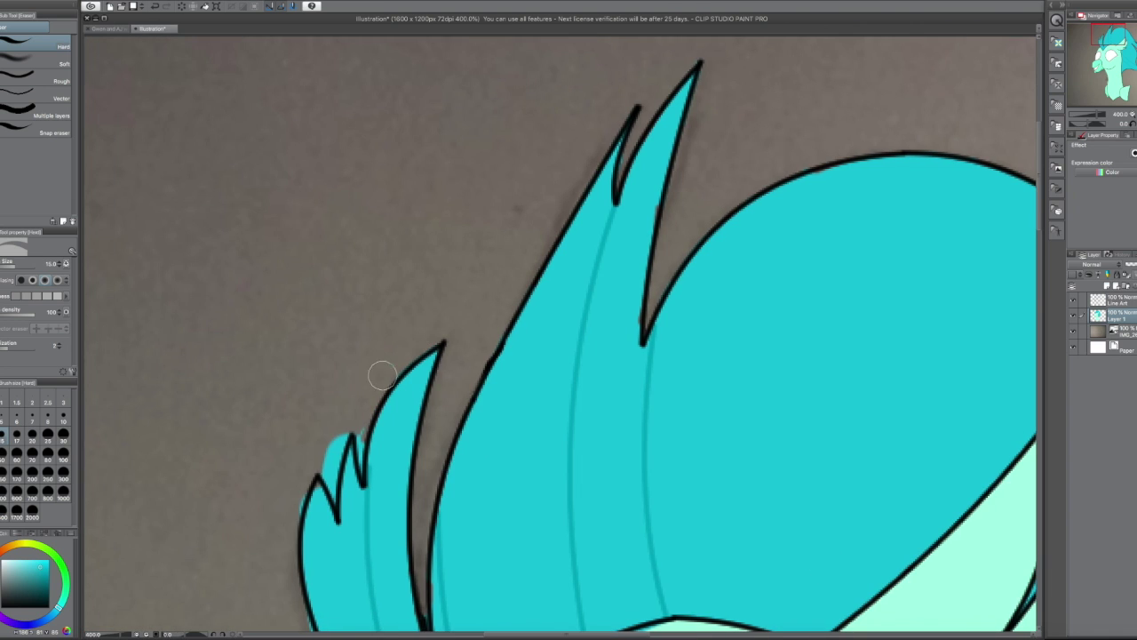
scroll(324, 493, down, 4)
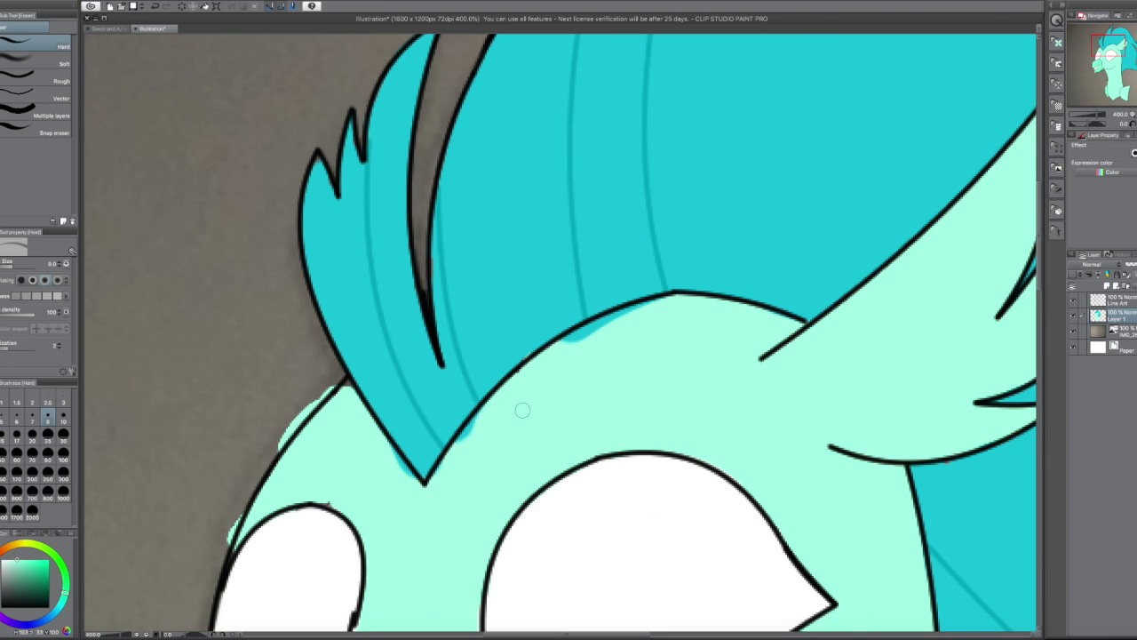
Paint light mint over the cyan overspill along the forehead hairline and touch up the eyes in white with a smaller Marker pen
key(p)
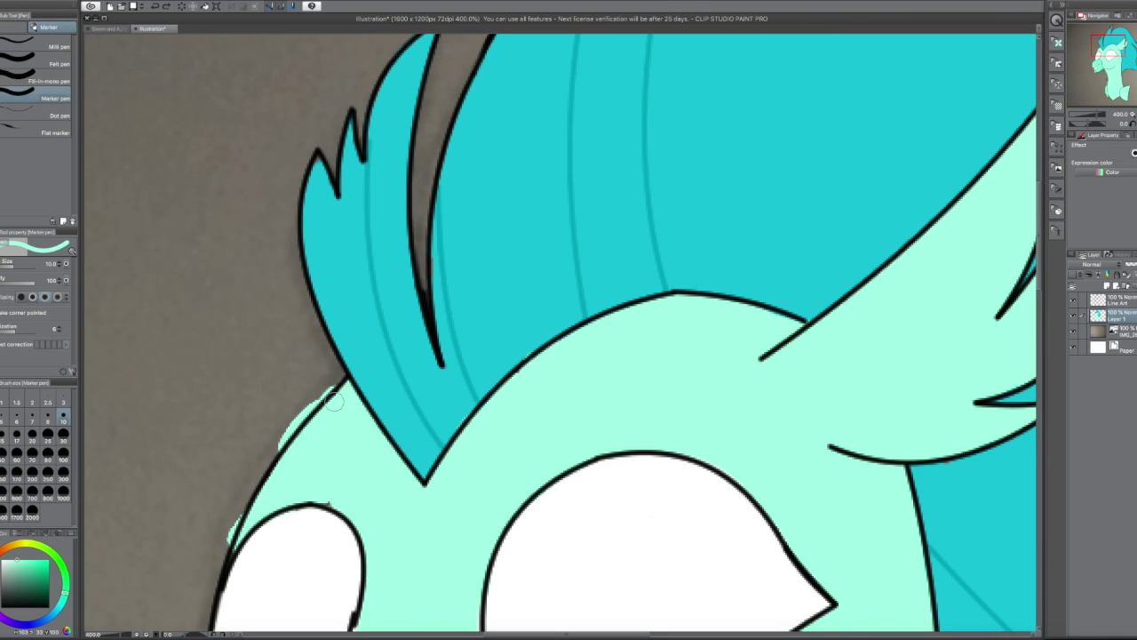
scroll(349, 289, down, 4)
key(bracketleft)
key(bracketleft)
key(bracketleft)
key(bracketleft)
key(bracketleft)
key(bracketleft)
key(x)
Erase the overspill around the forehead and upper beak, and cover the beak colour spilling into the mouth with white
key(e)
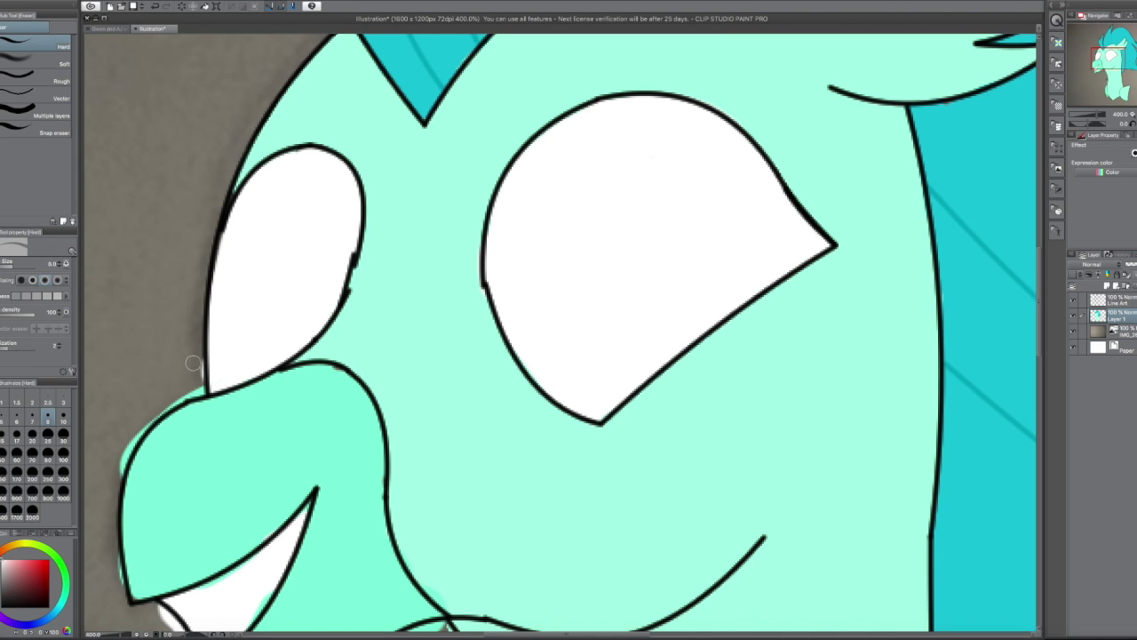
scroll(152, 498, down, 3)
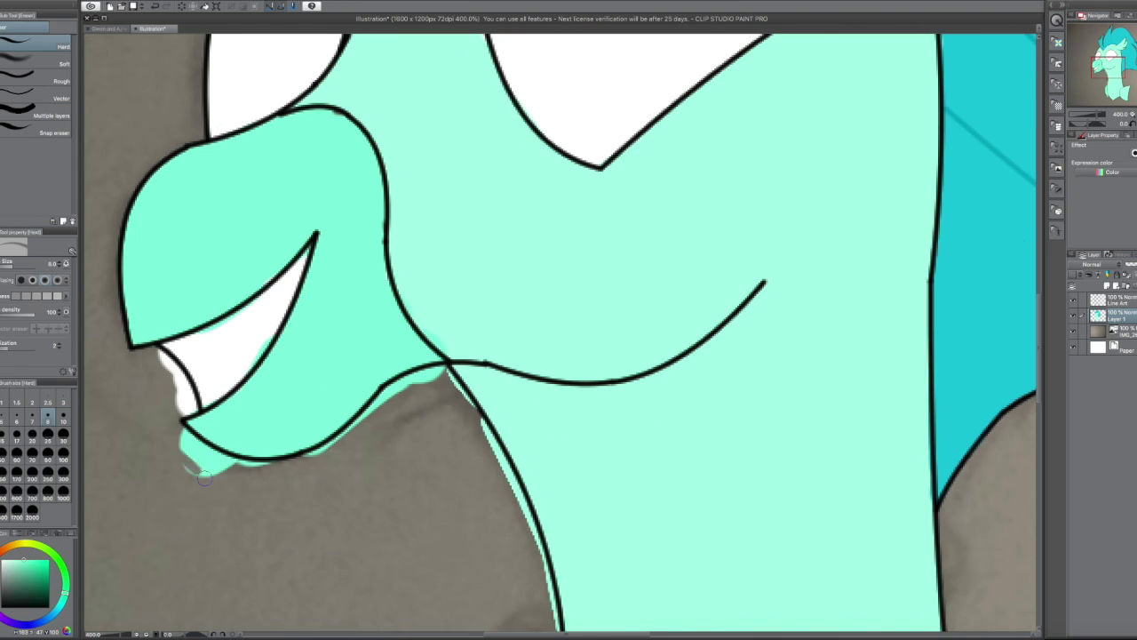
key(p)
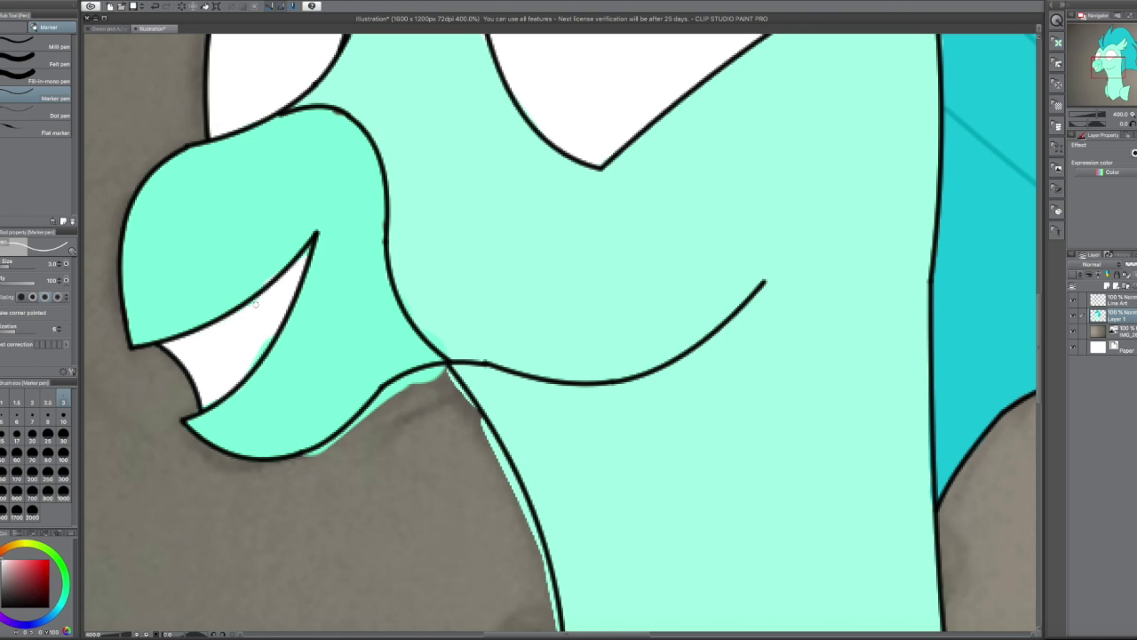
Erase the mint overspill beneath the lower beak and down the front of the neck with the eraser at size 8
key(e)
drag(411, 382, 333, 442)
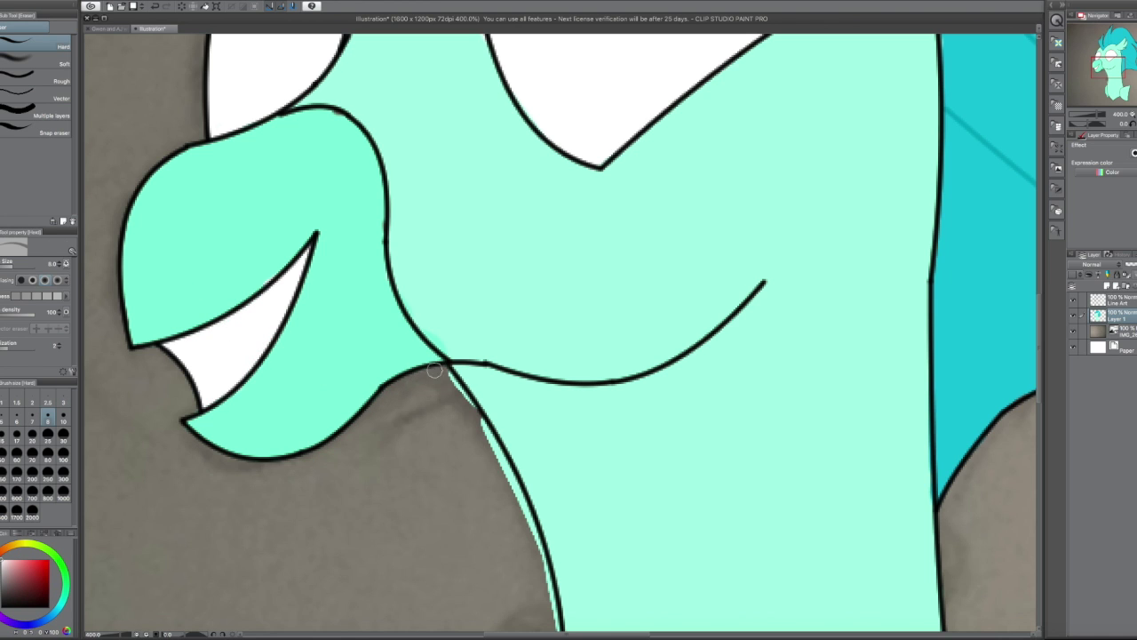
drag(512, 483, 547, 577)
scroll(533, 533, down, 5)
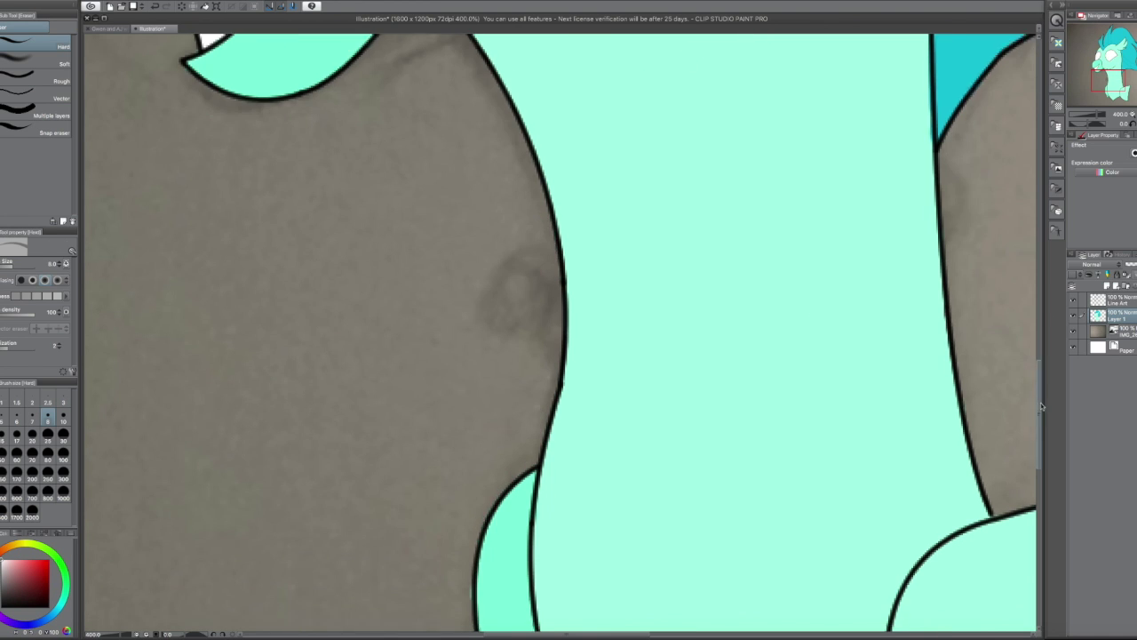
scroll(551, 507, down, 3)
Paint cyan over the mint overspill at the ear's tips with the Marker pen at size 3
drag(569, 496, 298, 387)
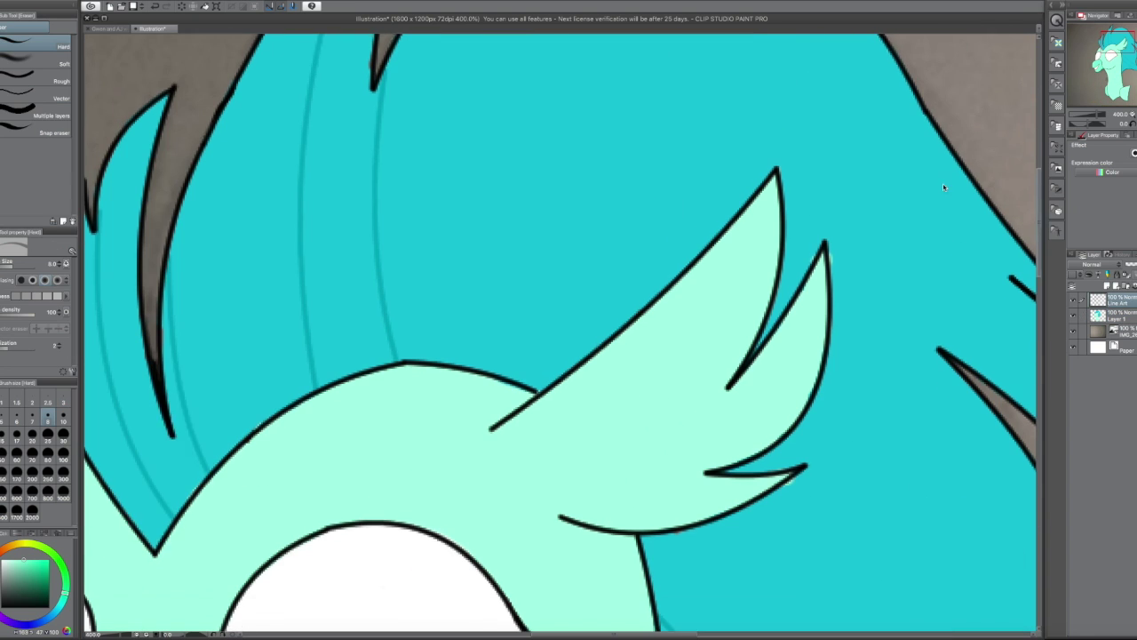
key(p)
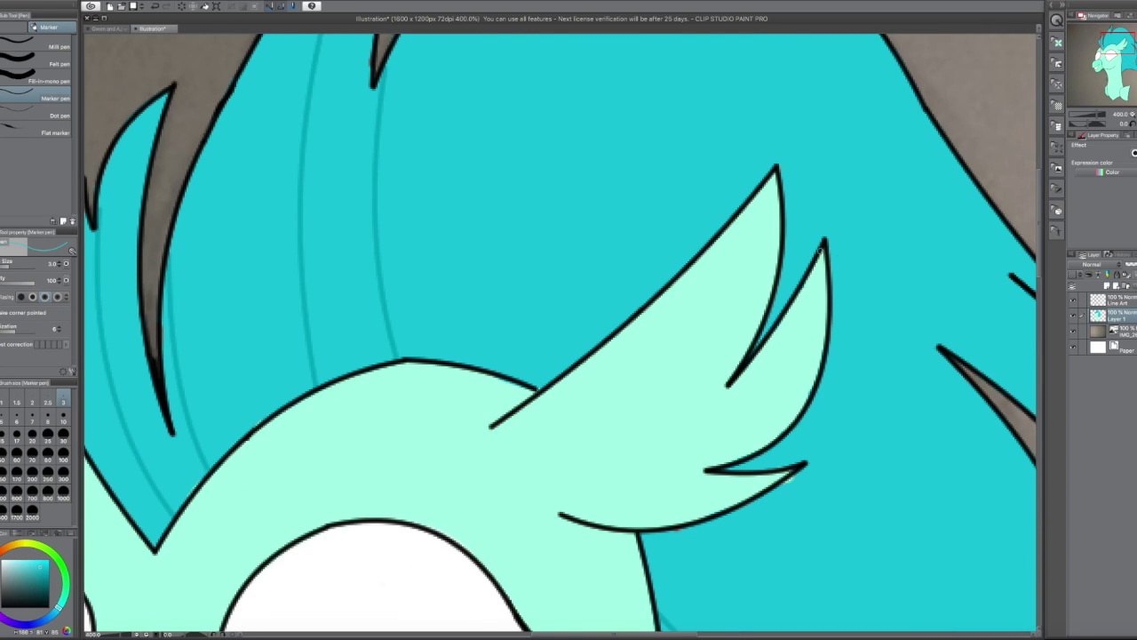
scroll(374, 180, up, 3)
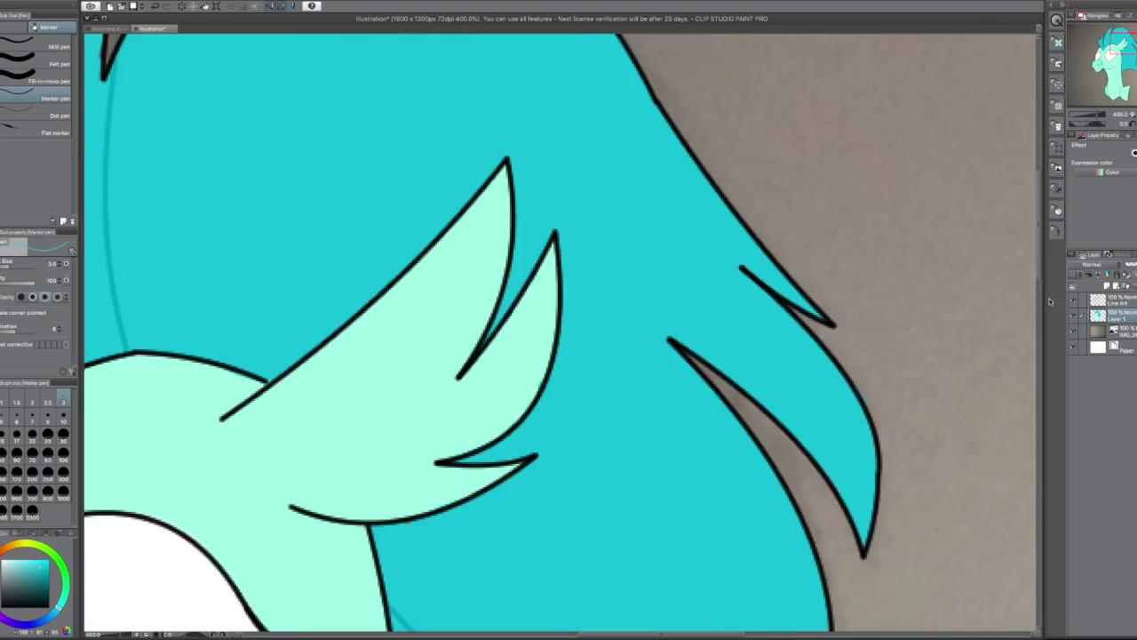
Fill the band between the two strand curves in the lower mane with darker teal using the Marker pen
click(16, 433)
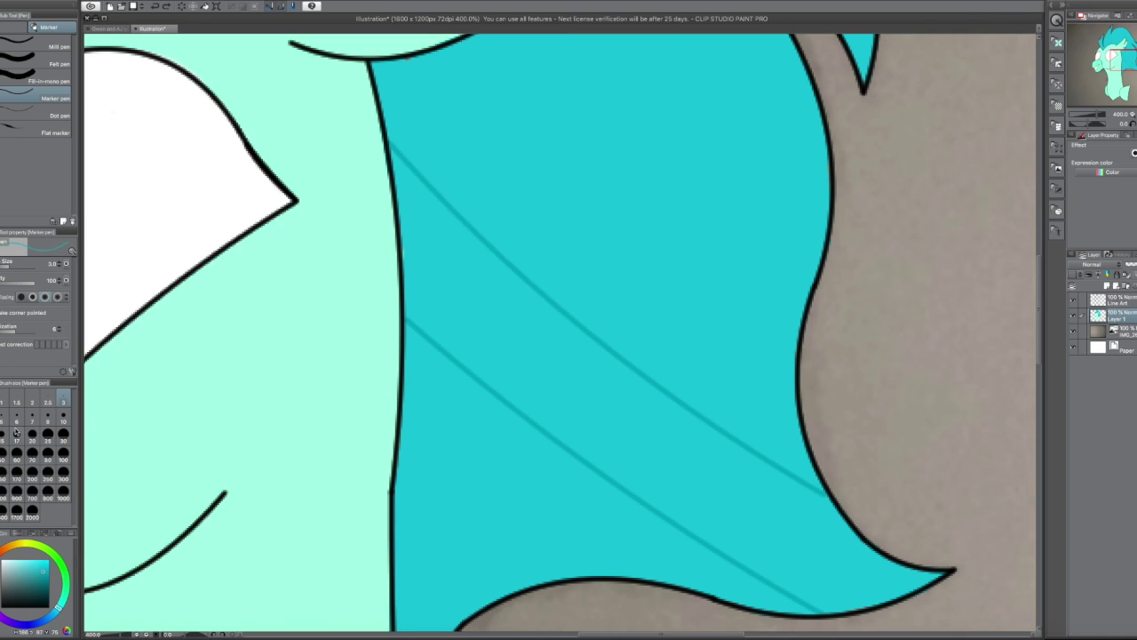
mouse_move(413, 213)
mouse_down()
mouse_move(462, 311)
mouse_move(491, 274)
mouse_move(698, 368)
mouse_move(571, 401)
mouse_move(525, 391)
mouse_move(460, 339)
mouse_up()
mouse_move(425, 294)
mouse_down()
mouse_move(764, 479)
mouse_move(702, 533)
mouse_move(835, 551)
mouse_move(832, 566)
mouse_up()
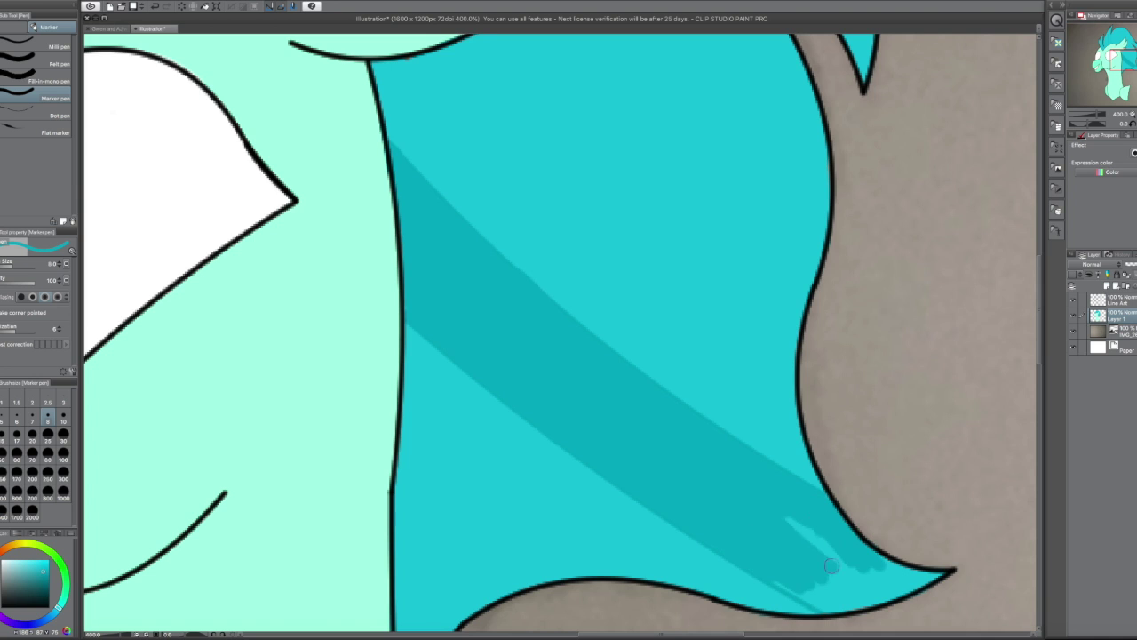
scroll(831, 566, down, 3)
mouse_move(836, 411)
mouse_down()
mouse_move(826, 431)
mouse_move(873, 384)
mouse_up()
Fill the strand bands in the front tuft and the tall crest with darker teal
mouse_move(918, 418)
mouse_down()
mouse_move(293, 62)
mouse_move(409, 112)
mouse_up()
mouse_move(409, 113)
mouse_down()
mouse_move(373, 231)
mouse_move(383, 346)
mouse_move(371, 412)
mouse_up()
drag(412, 288, 297, 448)
mouse_move(457, 391)
mouse_down()
mouse_move(467, 187)
mouse_move(498, 156)
mouse_move(498, 246)
mouse_up()
drag(525, 115, 507, 187)
drag(480, 222, 524, 105)
drag(497, 427, 498, 214)
drag(484, 169, 480, 427)
drag(449, 293, 484, 391)
drag(800, 355, 498, 355)
Draw two darker teal curves from the ear to the mane's back edge and fill the band between them
key(u)
mouse_move(569, 444)
mouse_down()
mouse_move(568, 222)
mouse_move(569, 431)
mouse_up()
drag(600, 239, 827, 262)
drag(649, 336, 878, 363)
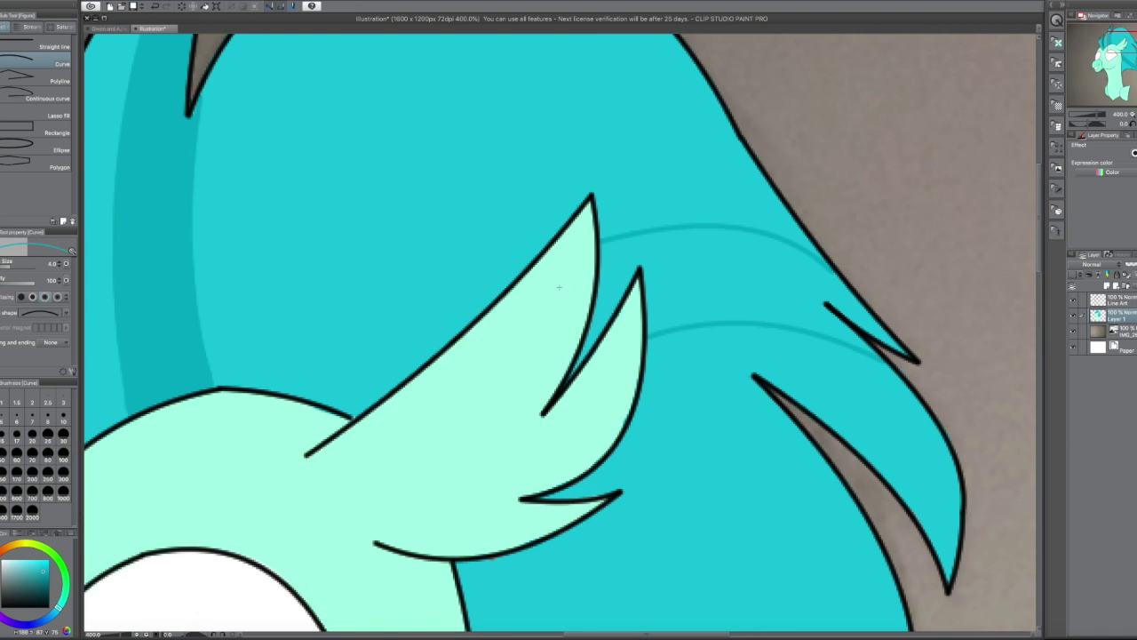
key(p)
mouse_move(649, 284)
mouse_down()
mouse_move(676, 262)
mouse_move(614, 266)
mouse_move(764, 242)
mouse_move(893, 346)
mouse_move(782, 297)
mouse_move(763, 306)
mouse_up()
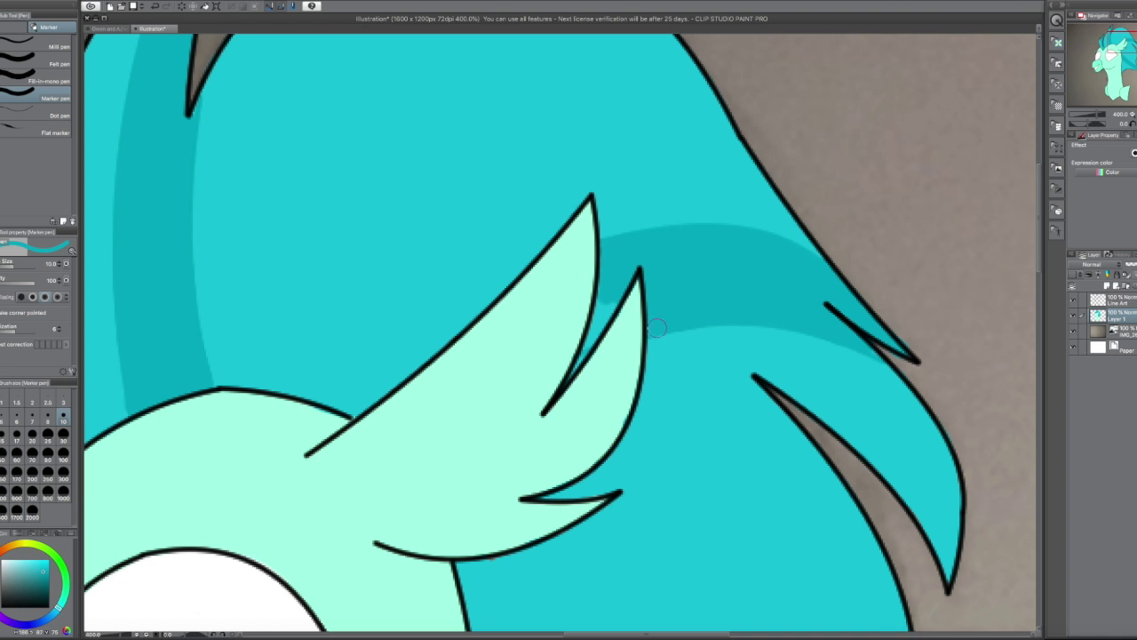
key(e)
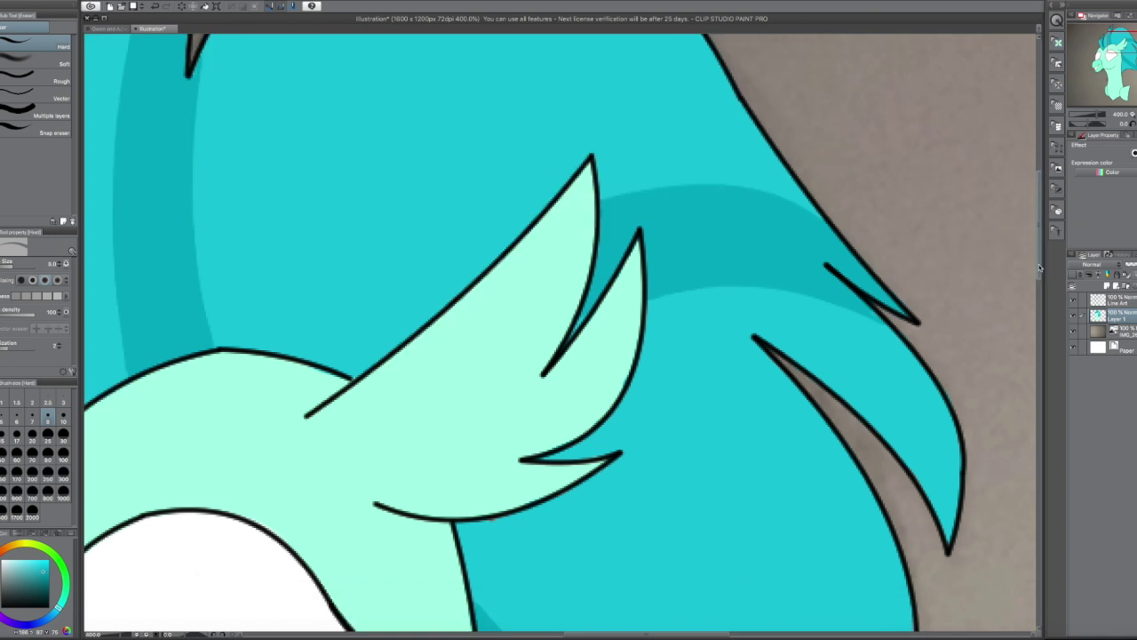
Paint light mint over the beak colour overspill on the cheek with the Marker pen at size 4
scroll(705, 371, down, 8)
scroll(489, 311, up, 8)
key(p)
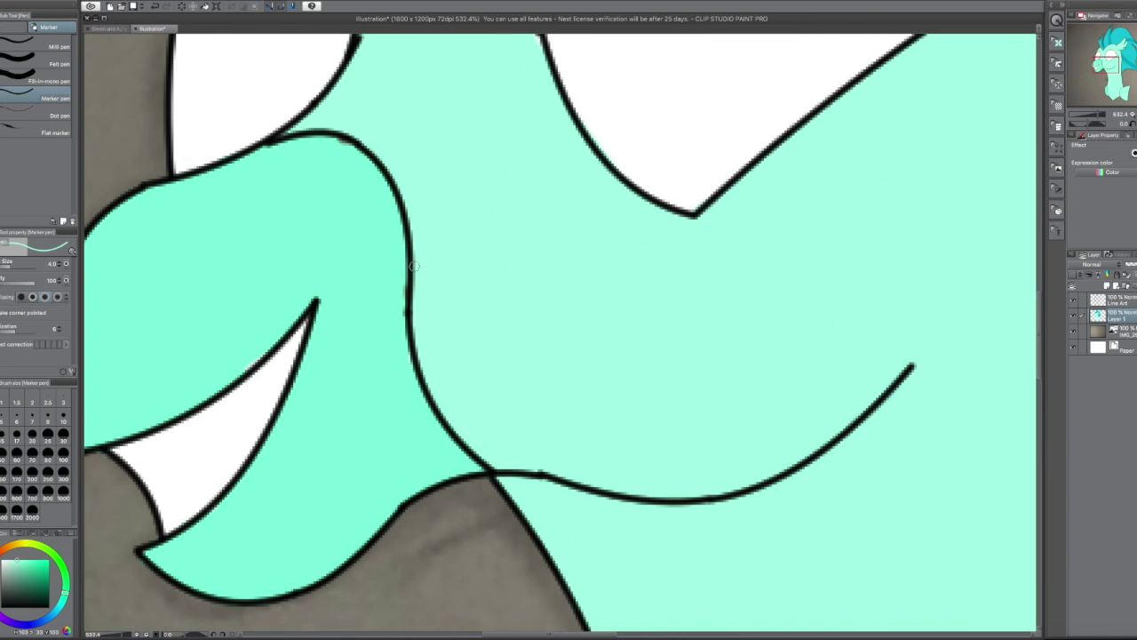
Add a pale cyan accent inside the corner of the open mouth with the Curve tool
drag(597, 605, 898, 606)
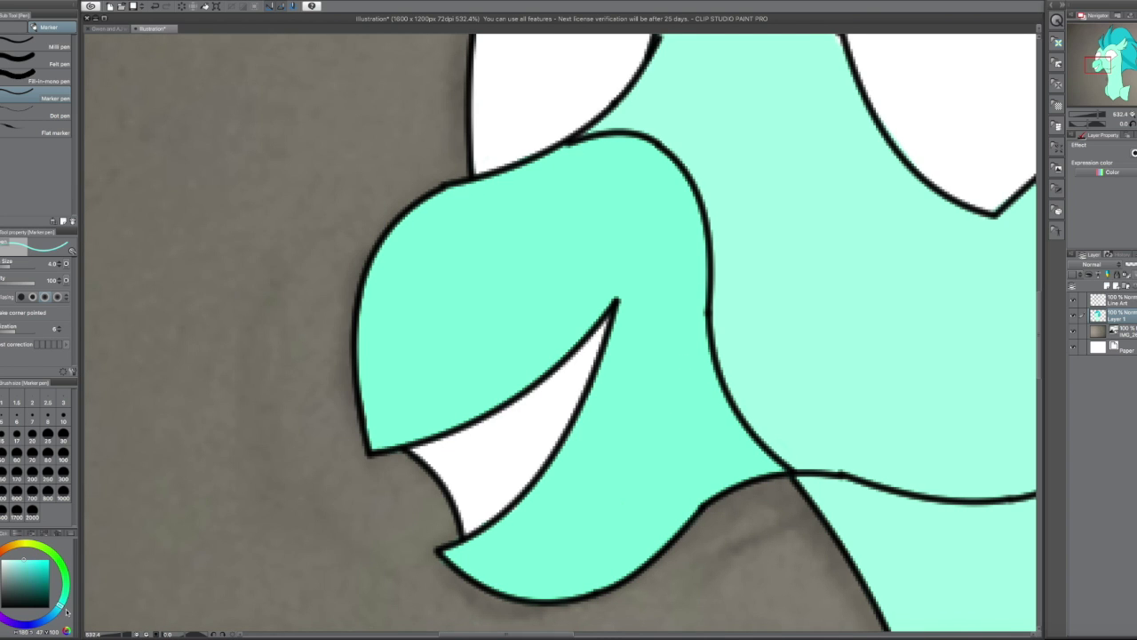
key(u)
scroll(560, 336, down, 6)
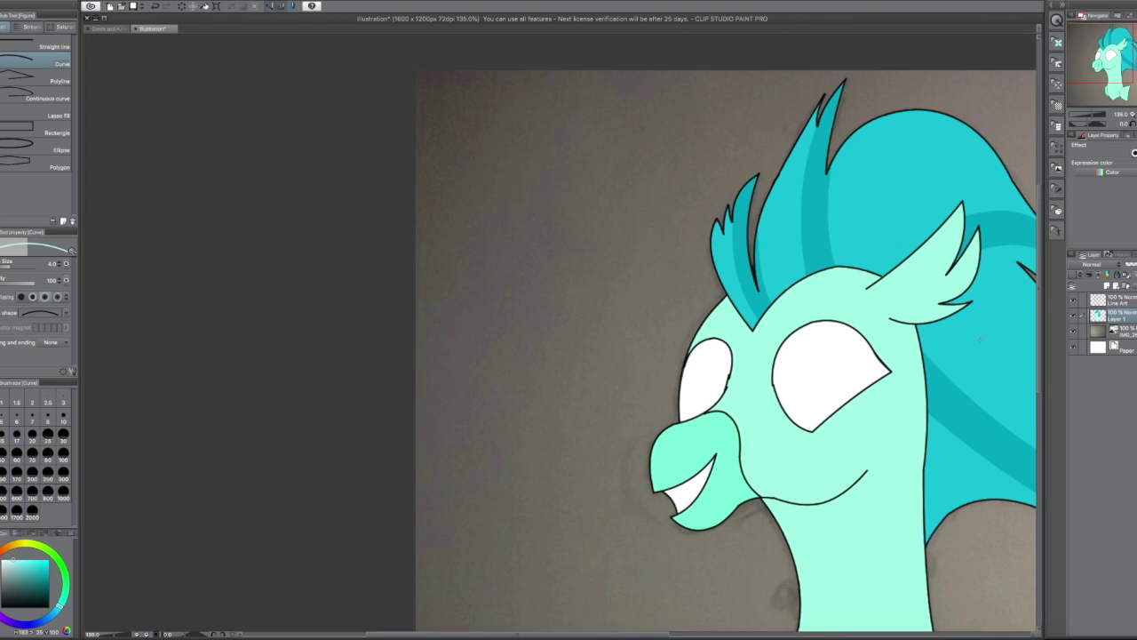
Touch up the edges of the eyes with light mint and white using the Marker pen at size 4
drag(711, 311, 495, 347)
scroll(560, 336, up, 4)
key(p)
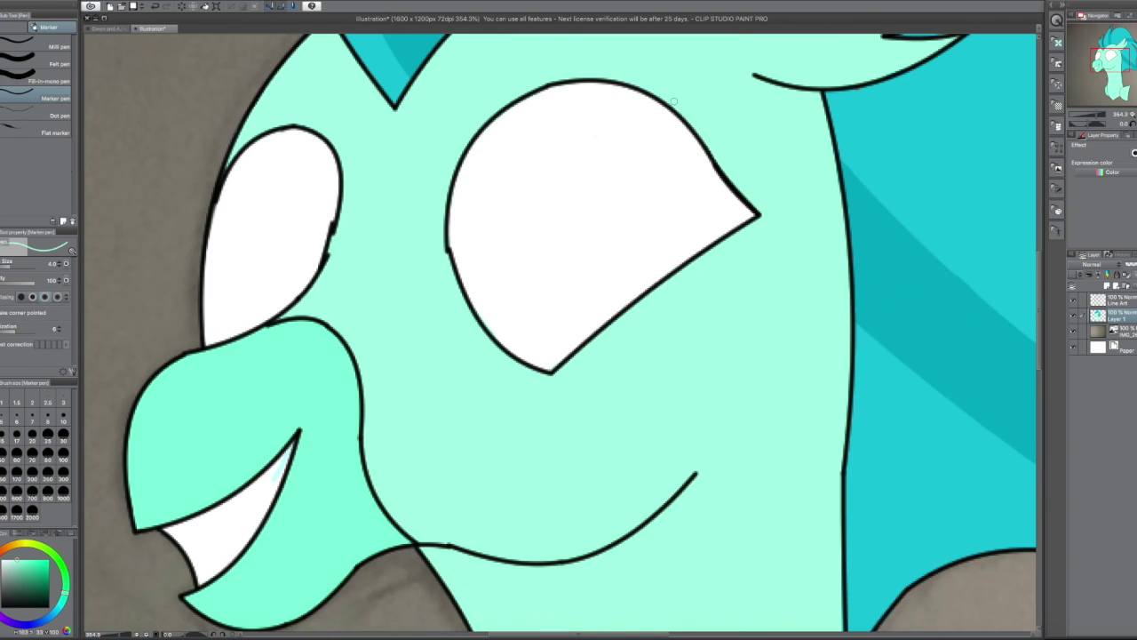
key(x)
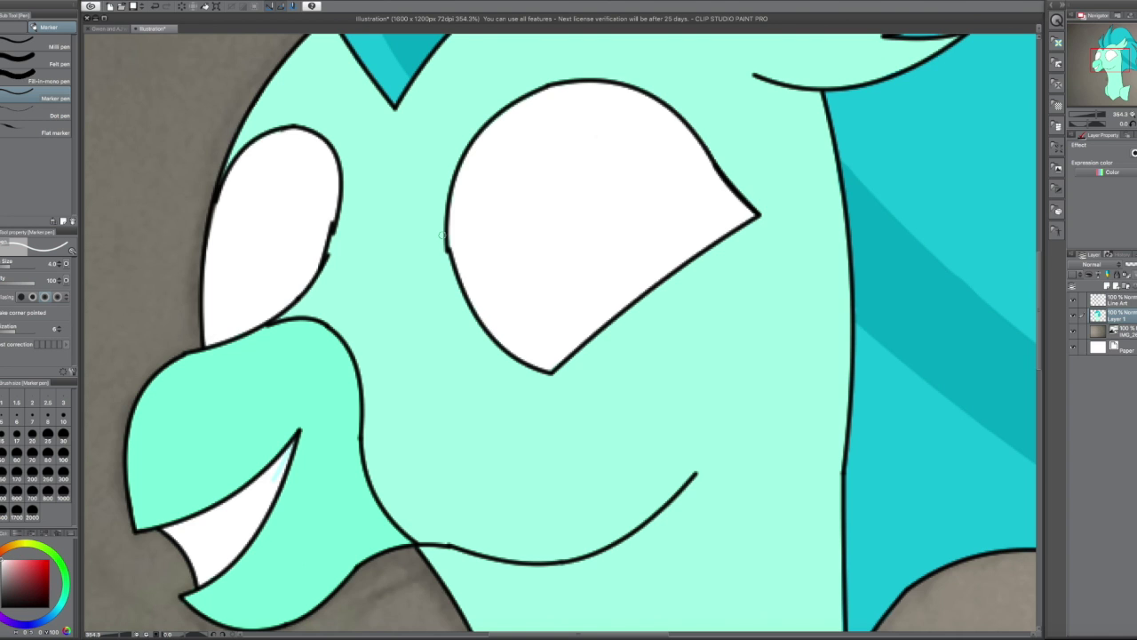
Touch up the front tuft's points in cyan and erase the remaining overspill at the crest's tips with the eraser at size 3
scroll(513, 287, up, 10)
key(x)
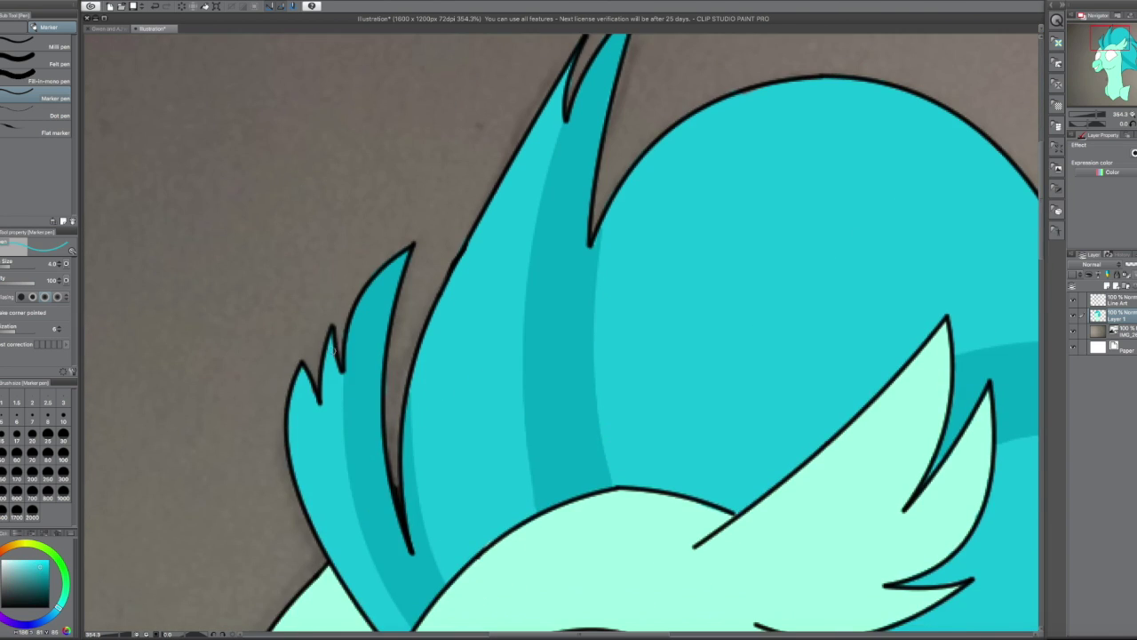
key(e)
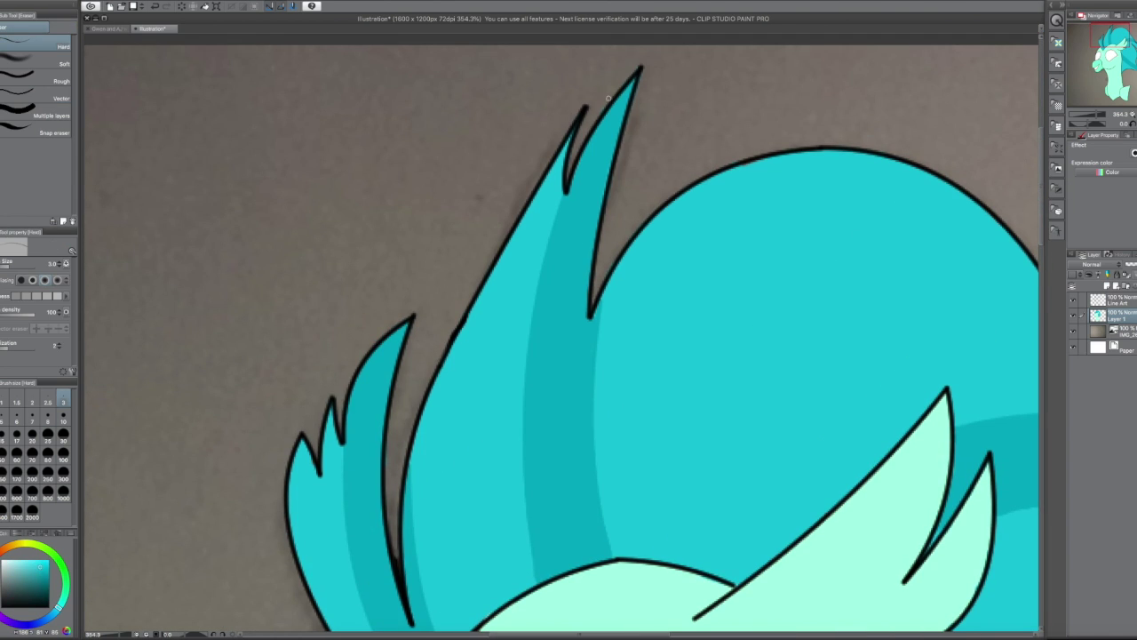
scroll(735, 161, right, 5)
scroll(736, 161, down, 10)
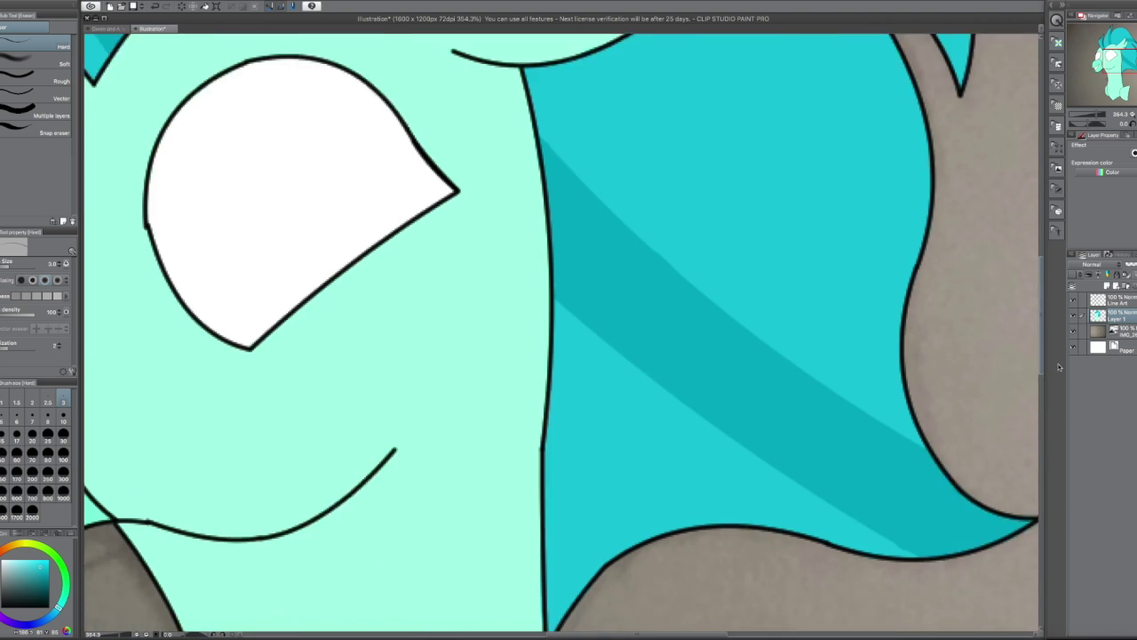
scroll(718, 622, down, 5)
Rename the colouring layer color and add a new layer named color line art above the line art
scroll(718, 622, down, 3)
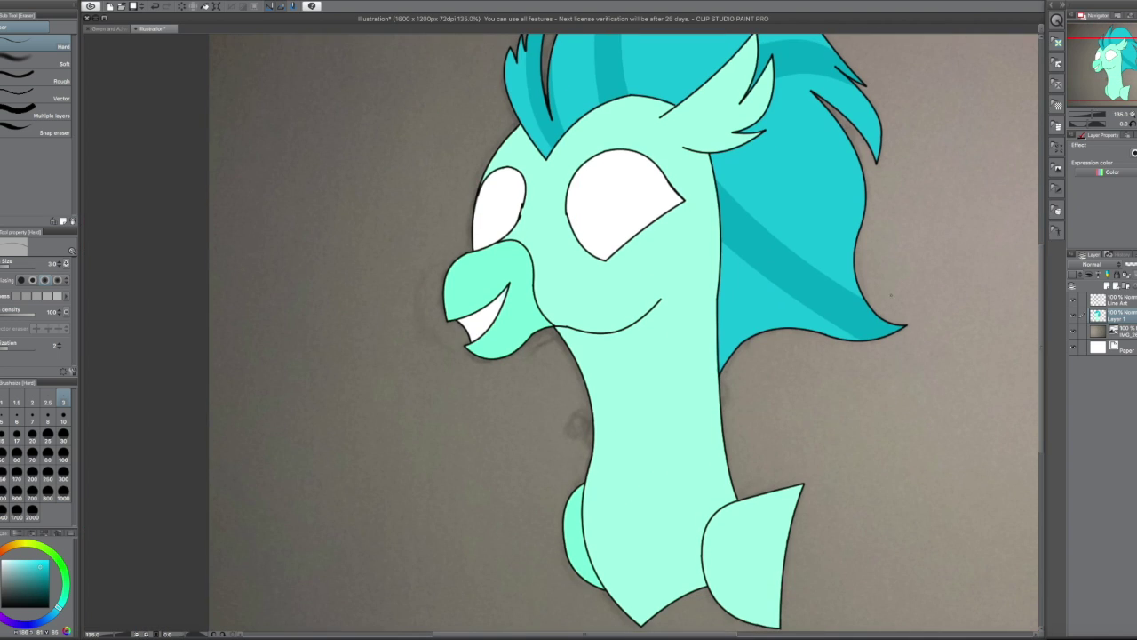
click(1108, 289)
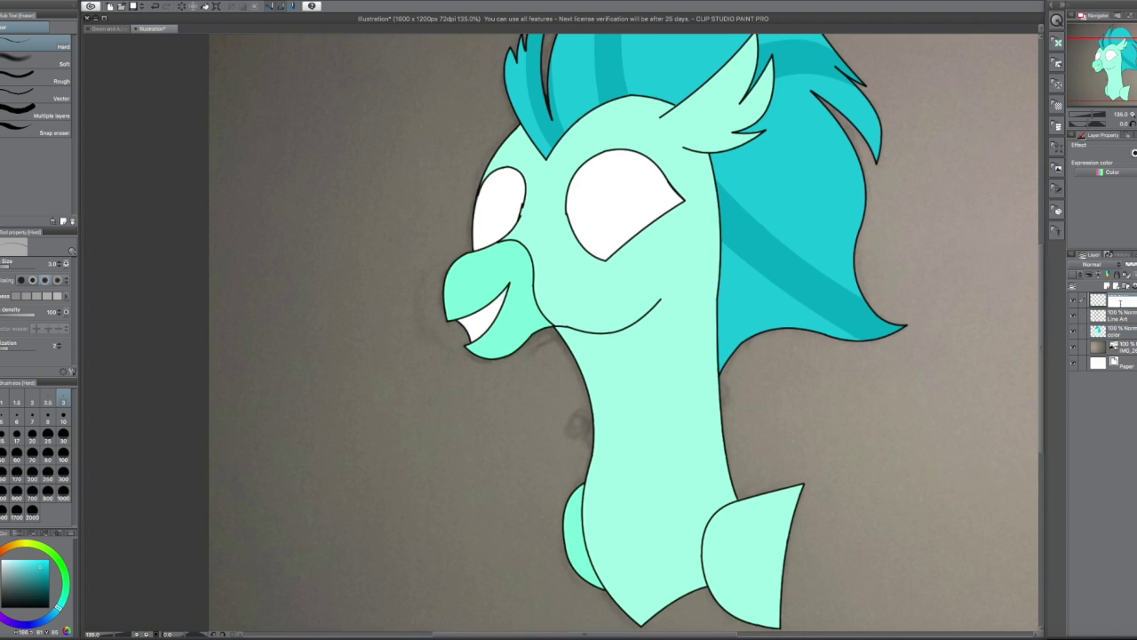
scroll(735, 339, up, 2)
Trace the beak's outline, the mouth edges and the smile line with darker green curves at size 4
key(u)
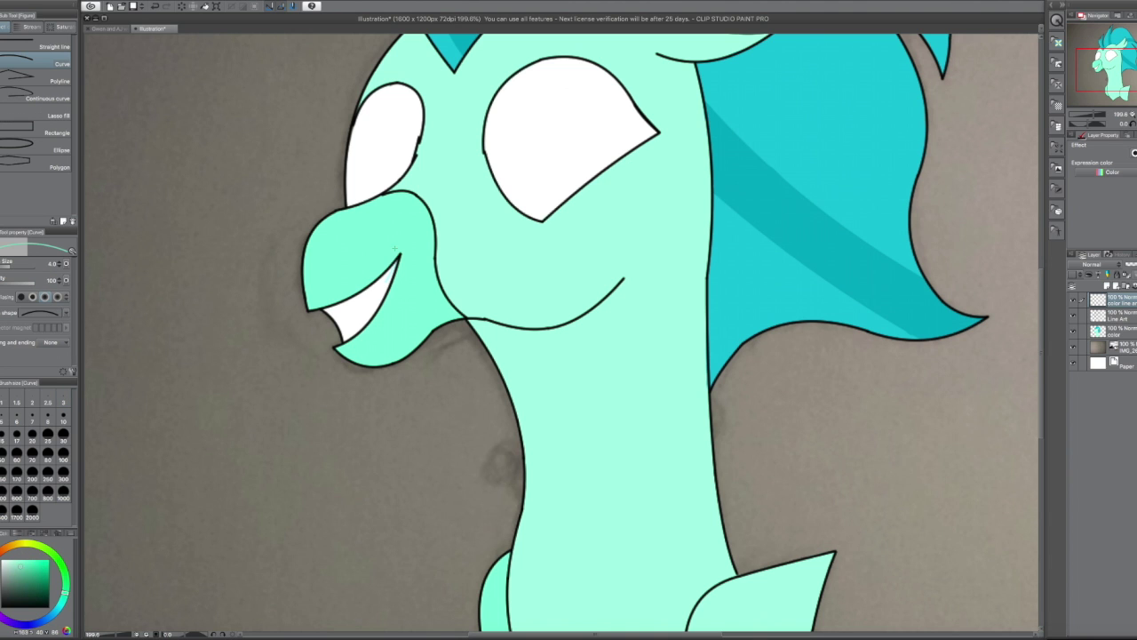
mouse_move(293, 394)
mouse_down()
mouse_move(508, 254)
mouse_move(355, 470)
mouse_move(529, 502)
mouse_up()
scroll(563, 336, right, 5)
mouse_move(355, 503)
mouse_down()
mouse_move(417, 440)
mouse_move(480, 415)
mouse_move(542, 411)
mouse_move(882, 312)
mouse_up()
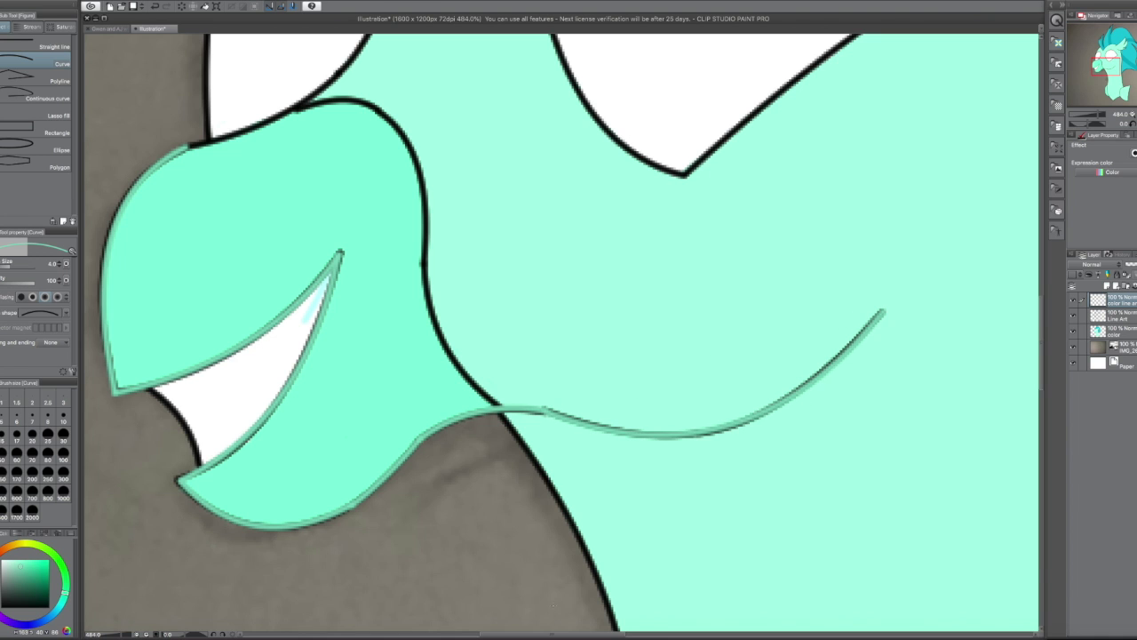
Undo the green curves on the smile and rear lower beak, and retrace the beak's lower edge and its upper edge below the far eye
scroll(563, 336, left, 1)
key(BackSpace)
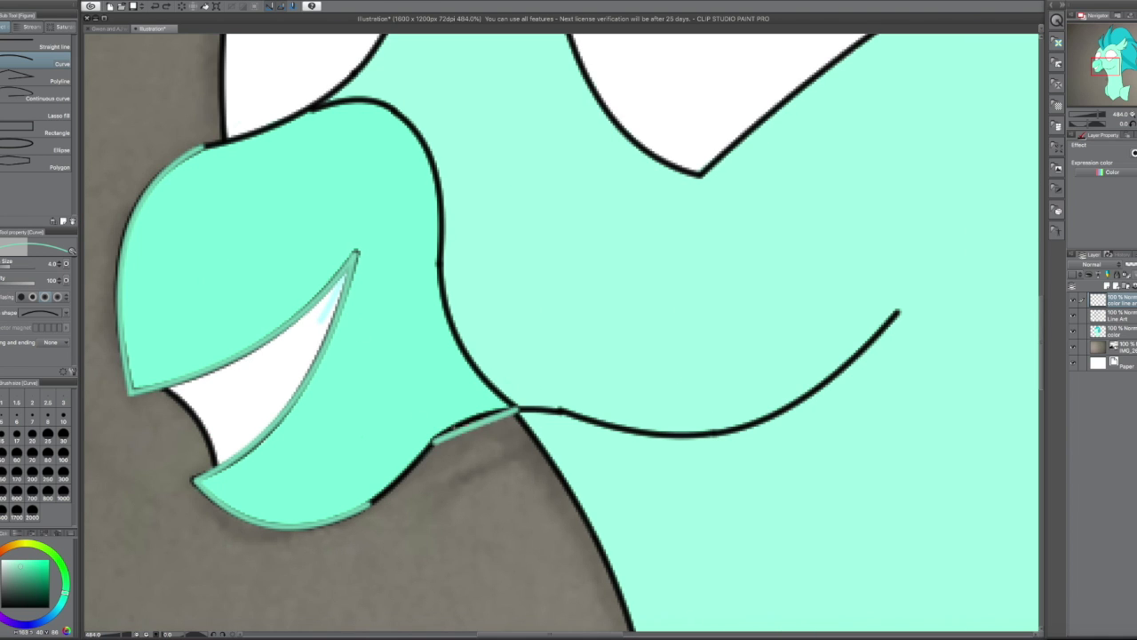
scroll(374, 501, up, 4)
scroll(239, 383, down, 6)
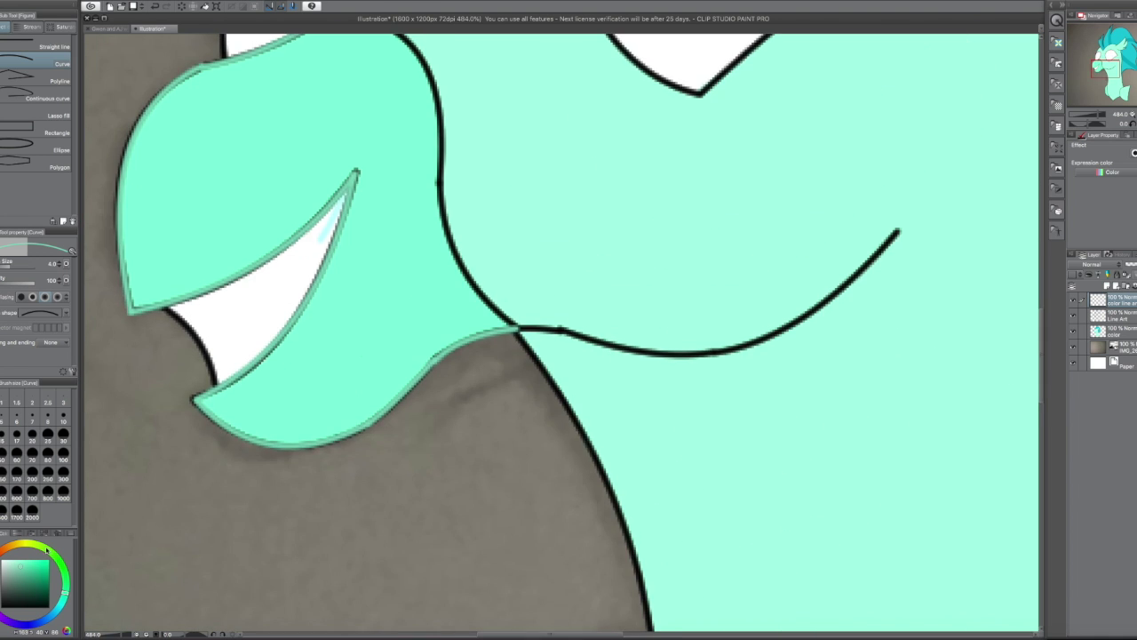
Trace the front of the neck and the curve closing its bottom with muted green curves at size 4
scroll(565, 333, down, 4)
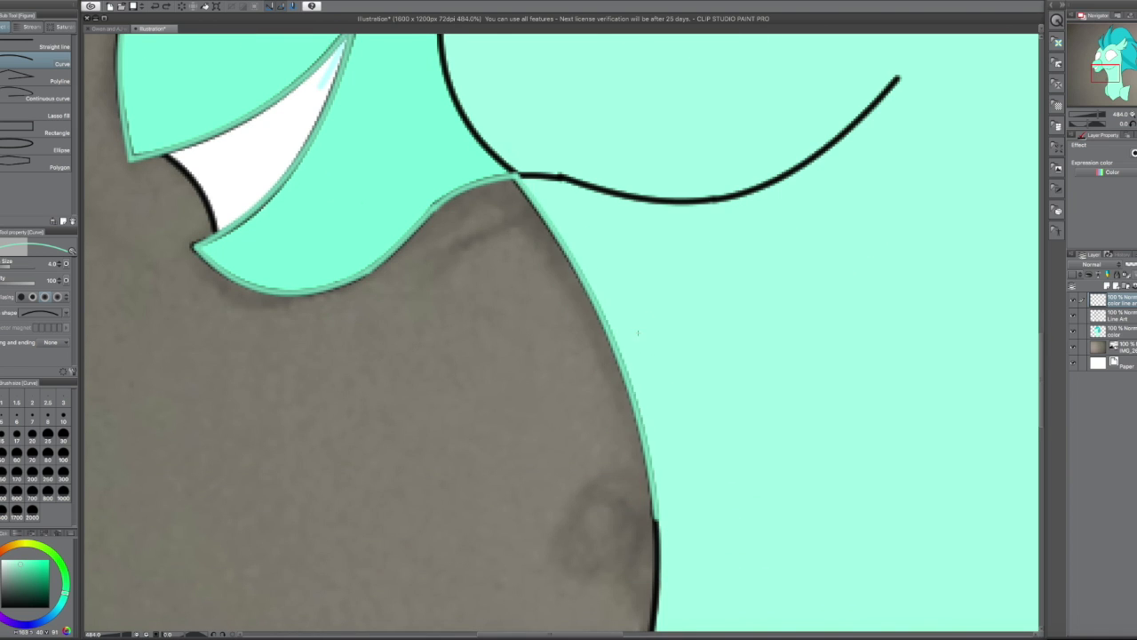
scroll(566, 332, down, 8)
scroll(645, 362, down, 11)
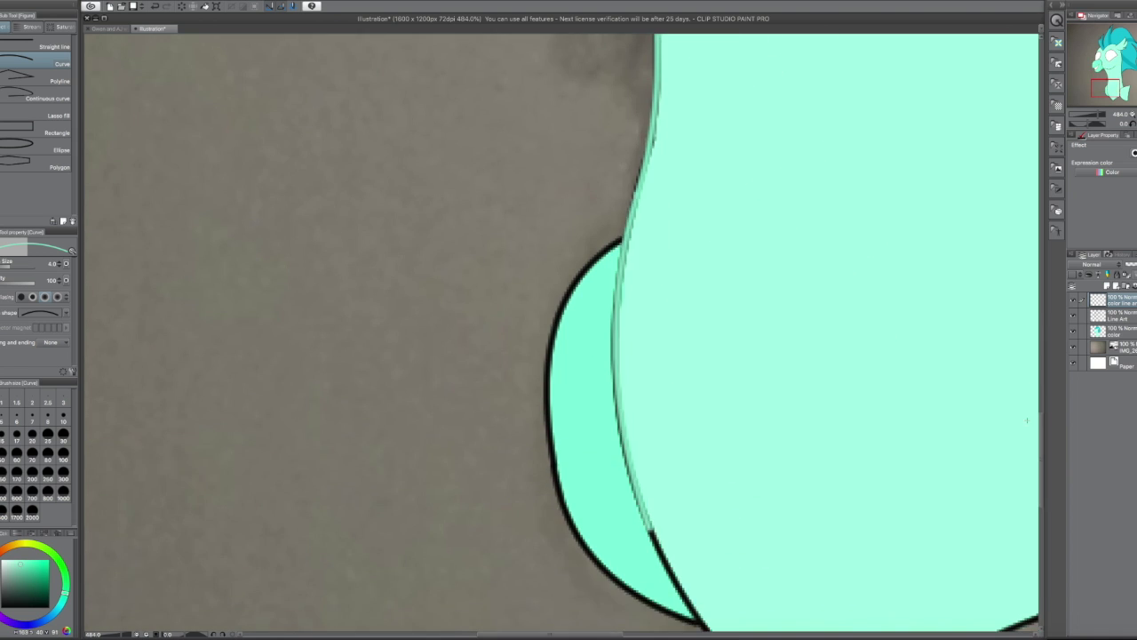
scroll(645, 362, right, 10)
scroll(645, 362, up, 4)
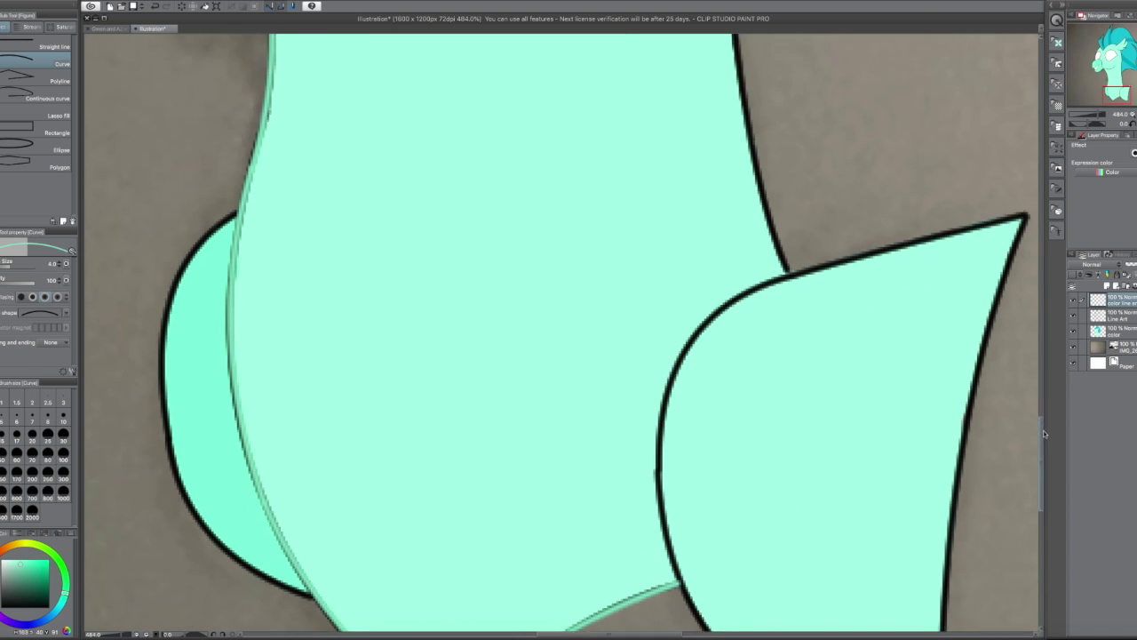
Trace the outline of the near-side fin at the base of the neck with muted green curves at size 4
scroll(682, 330, down, 4)
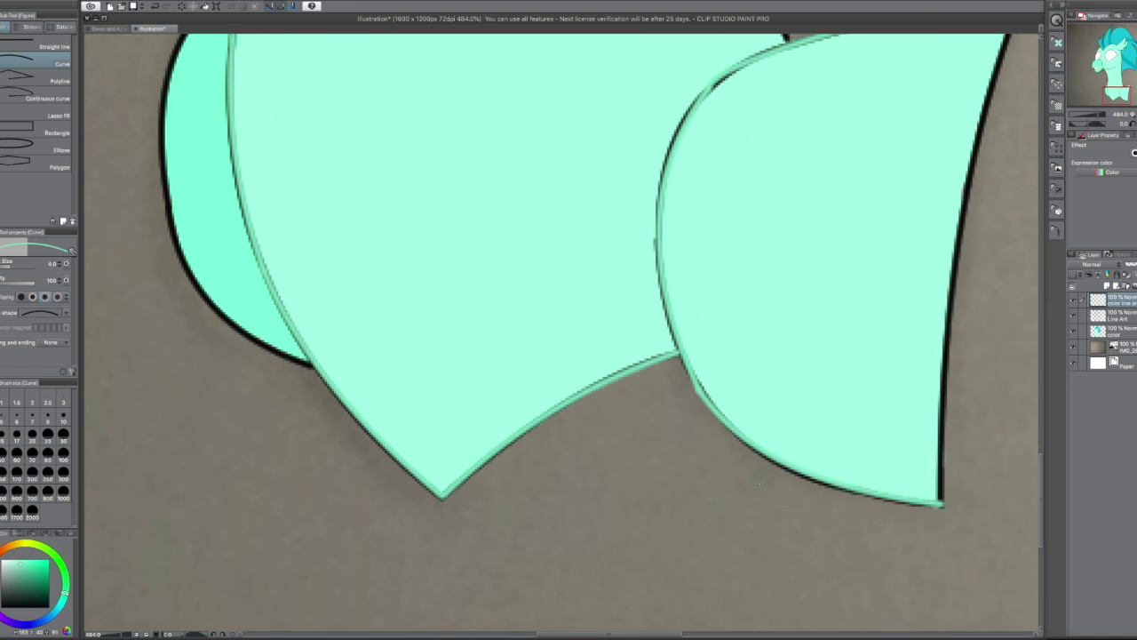
scroll(926, 340, up, 2)
scroll(927, 340, up, 6)
Trace the forehead's front outline and the lower edge of the far eye with muted green curves
drag(406, 382, 737, 305)
scroll(563, 333, left, 7)
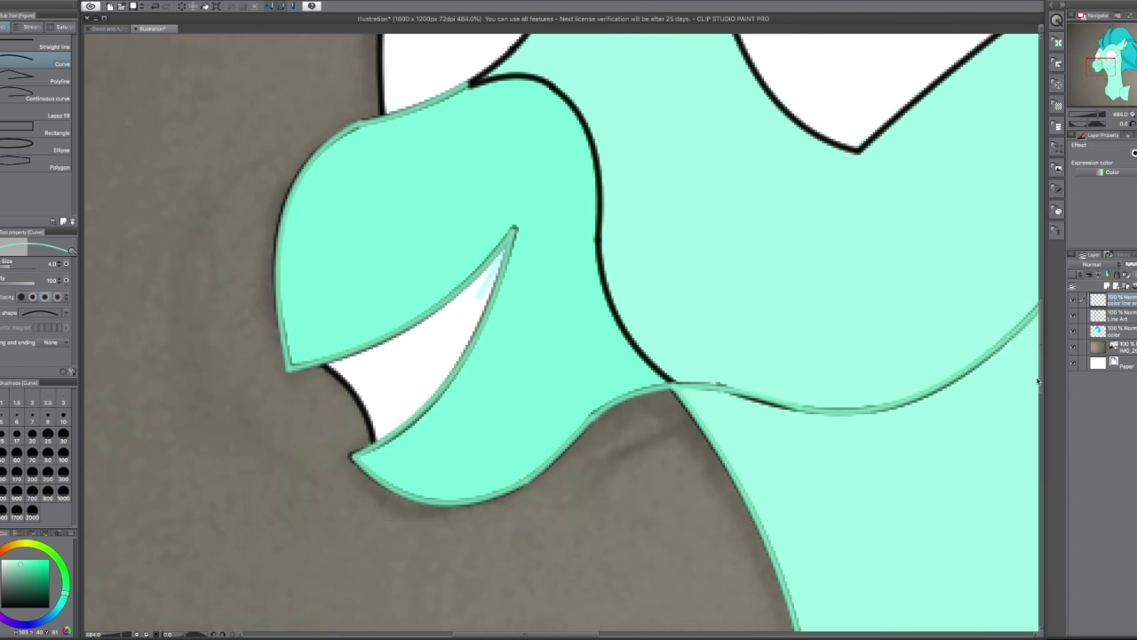
scroll(563, 333, up, 14)
drag(400, 538, 541, 140)
click(395, 373)
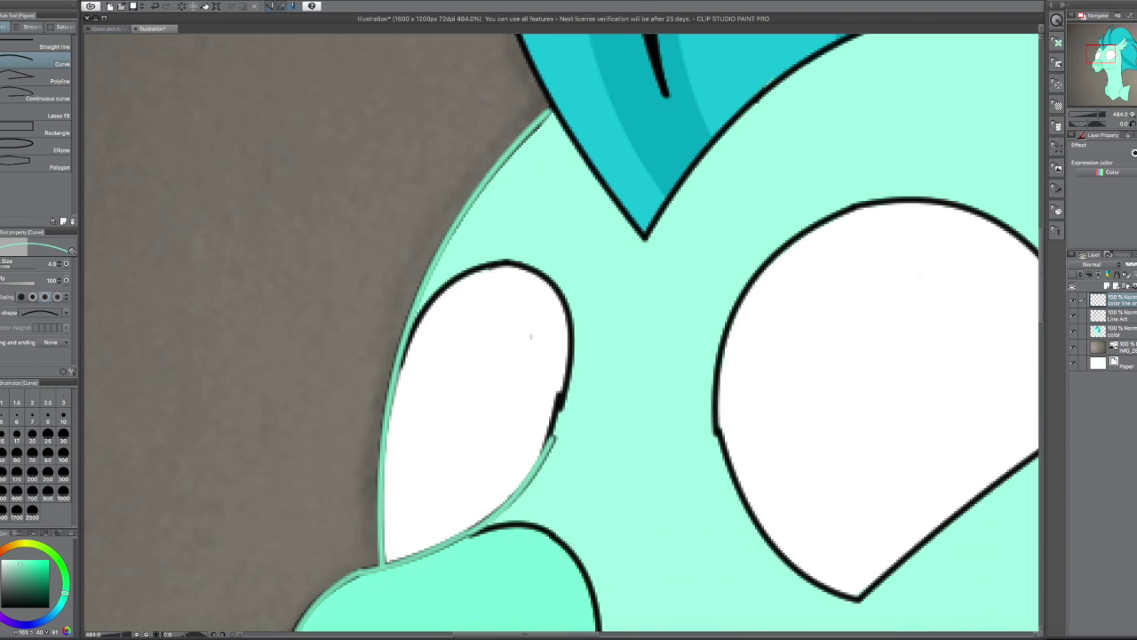
Trace the back of the head and neck with muted green curves, and check the result with the Line Art layer hidden
scroll(568, 334, up, 5)
scroll(568, 334, down, 10)
scroll(568, 333, right, 7)
scroll(568, 333, up, 2)
scroll(569, 333, down, 4)
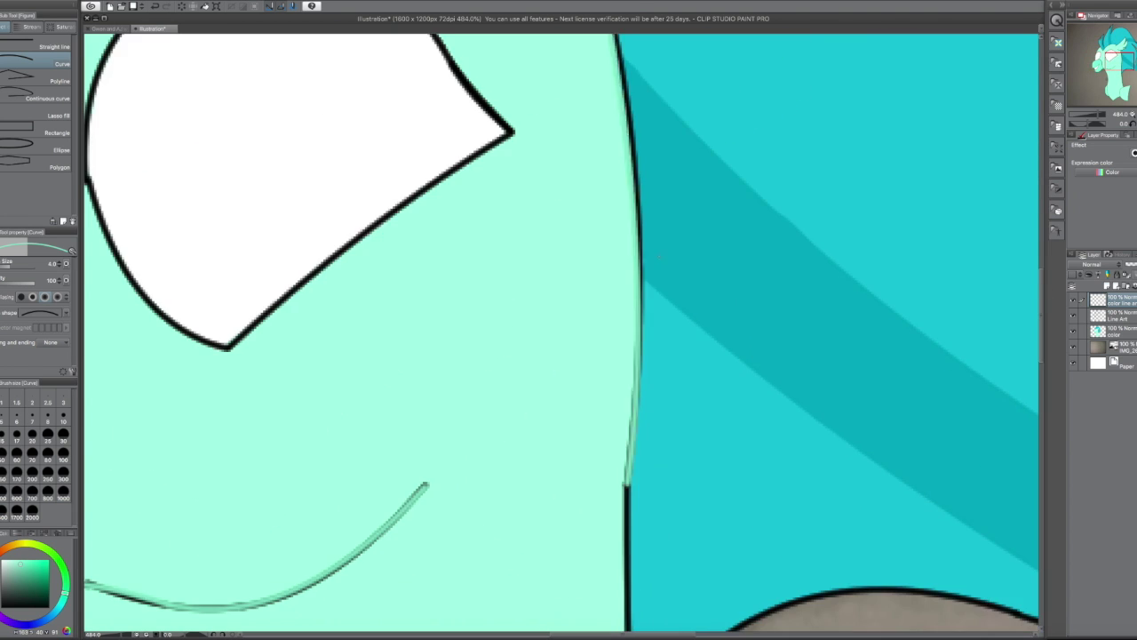
scroll(569, 333, down, 3)
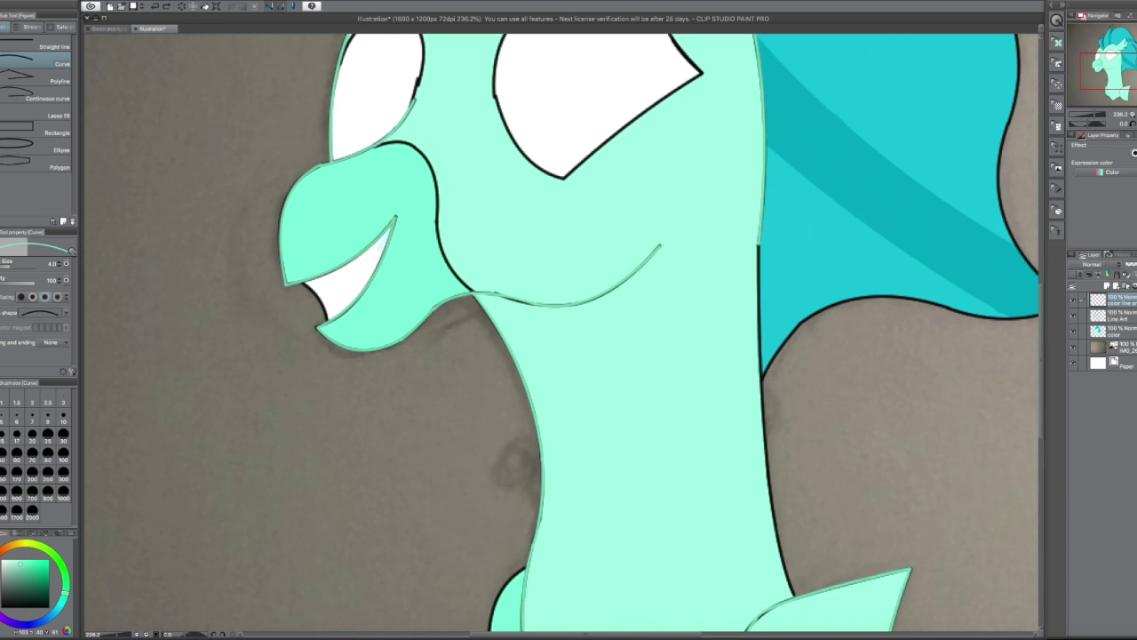
scroll(568, 333, down, 3)
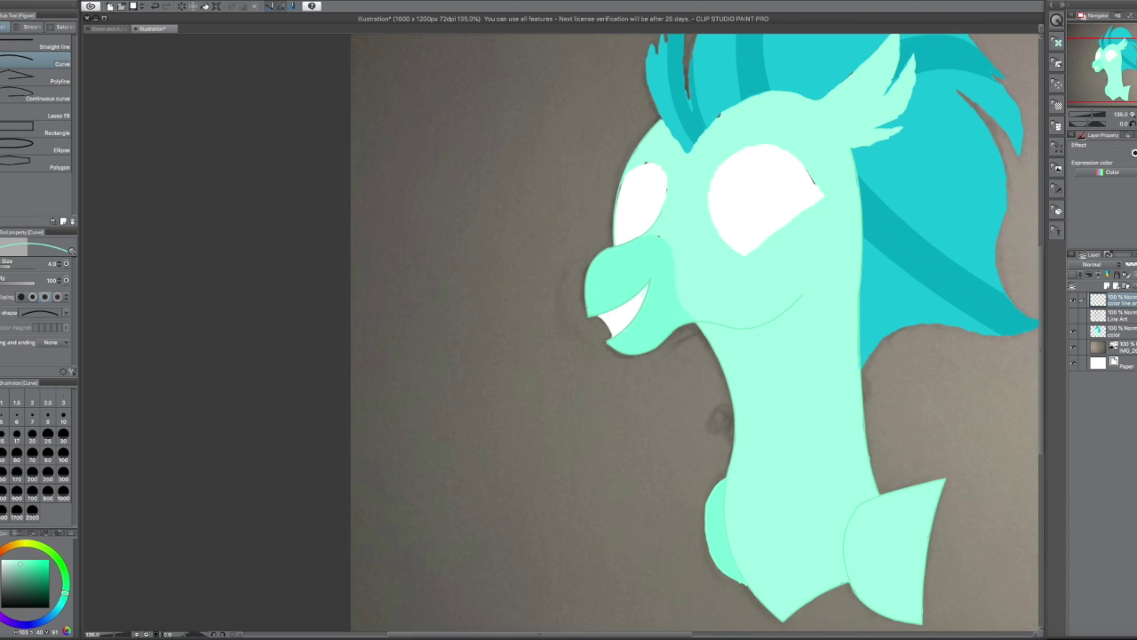
scroll(569, 333, right, 3)
click(1075, 334)
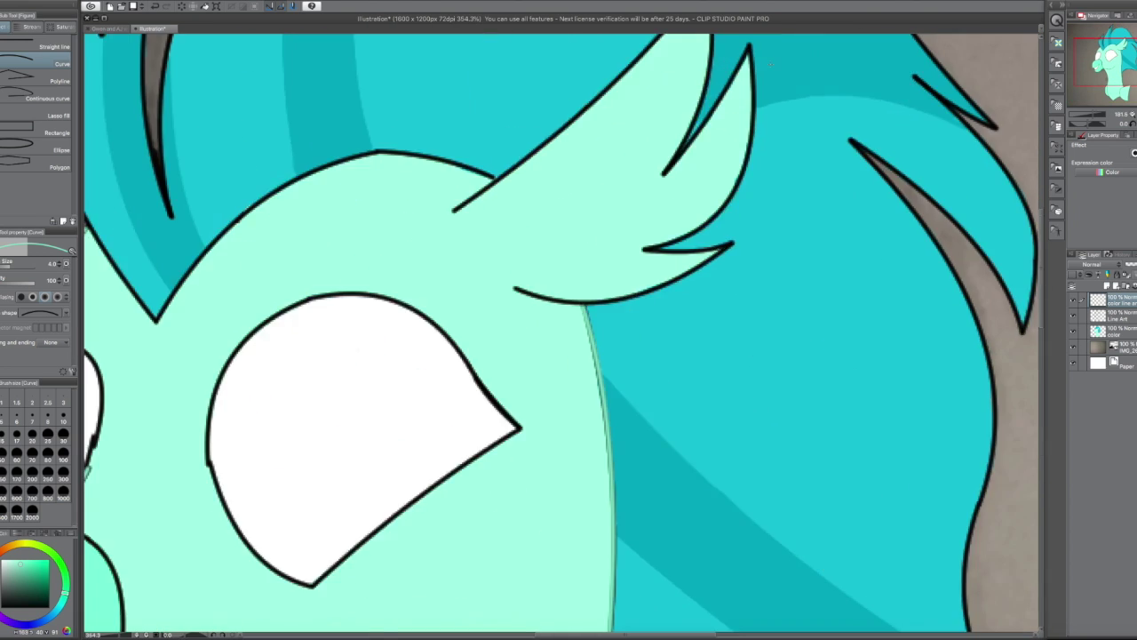
Trace the feathered ear's outline, including its three pointed tips, with muted green curves
drag(516, 389, 733, 344)
mouse_move(644, 348)
mouse_down()
mouse_move(751, 147)
mouse_move(663, 273)
mouse_move(709, 80)
mouse_move(453, 311)
mouse_up()
click(748, 257)
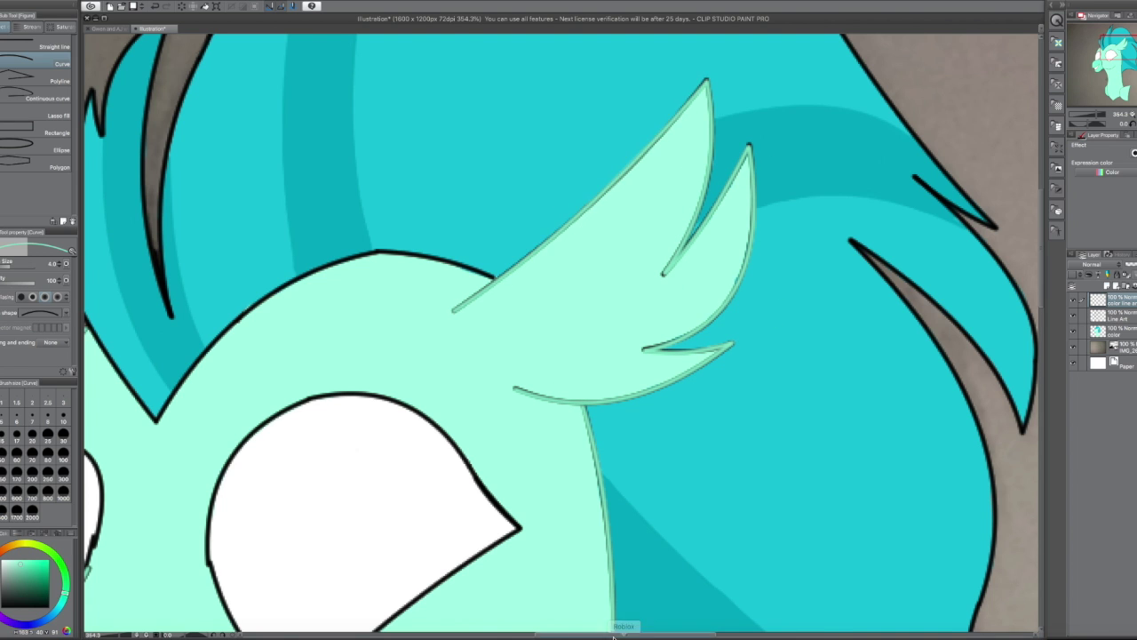
Trace the dark bands' edges at the hairline and on the front mane tufts with dark teal curves
scroll(562, 334, left, 3)
drag(338, 259, 325, 302)
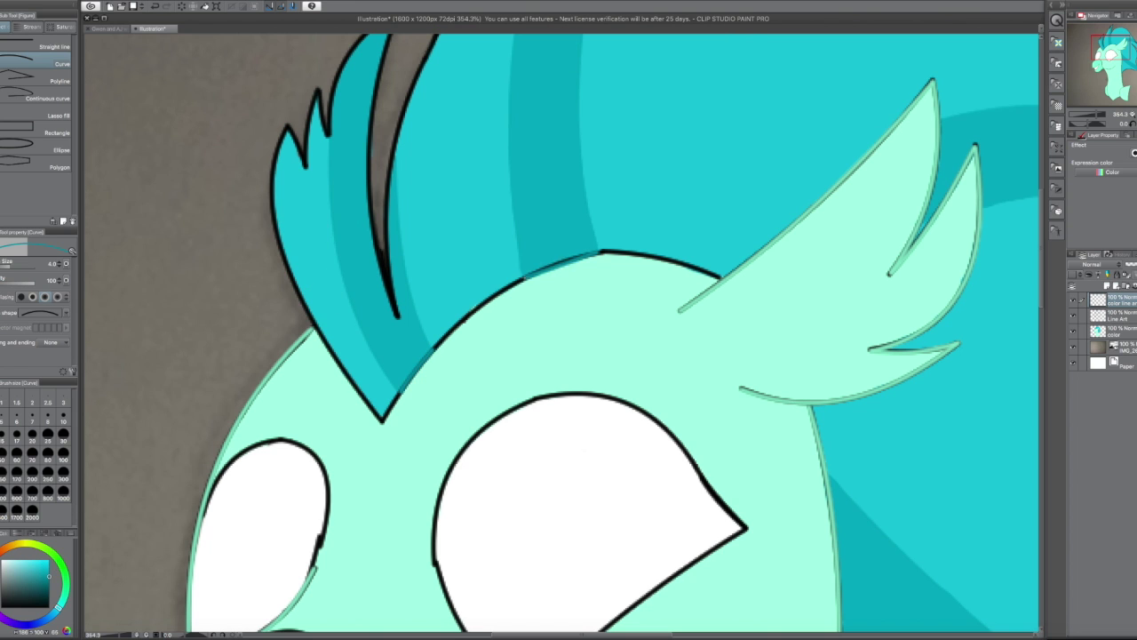
scroll(565, 334, up, 4)
click(613, 69)
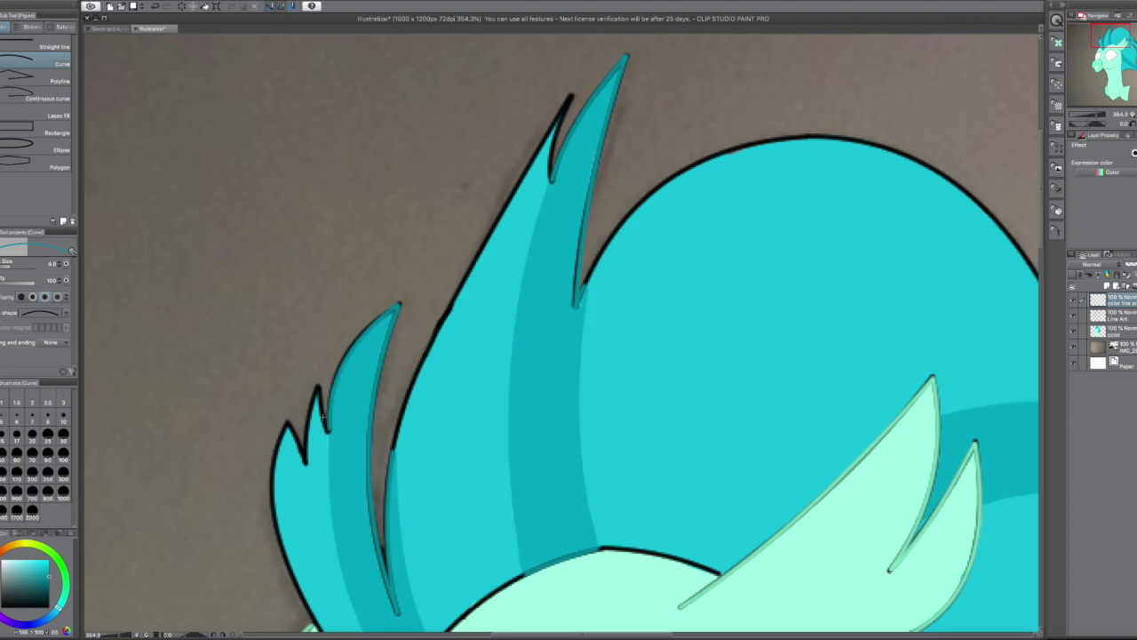
Trace the outer edges of the front mane tufts and the mane's rounded crown with teal curves
click(1073, 322)
click(1072, 327)
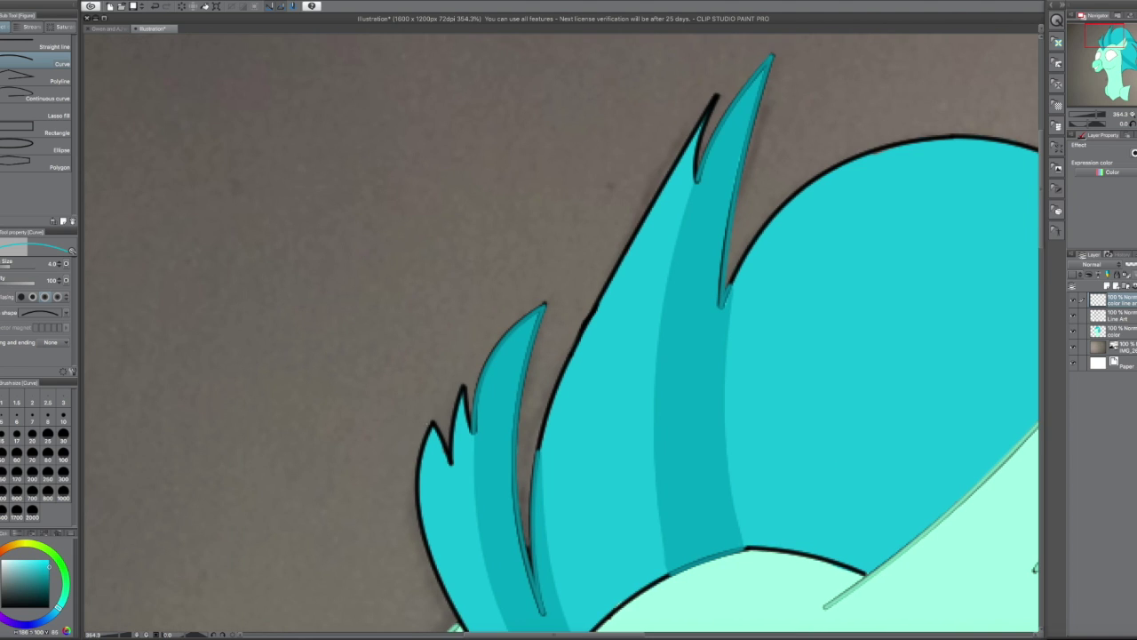
key(ctrl+z)
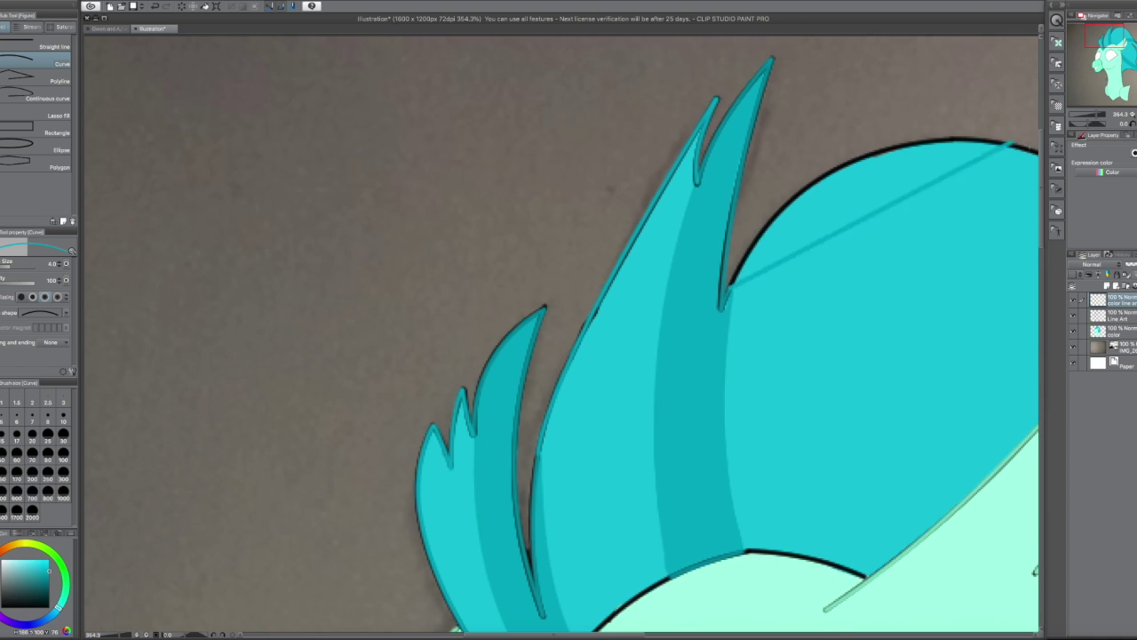
key(ctrl+z)
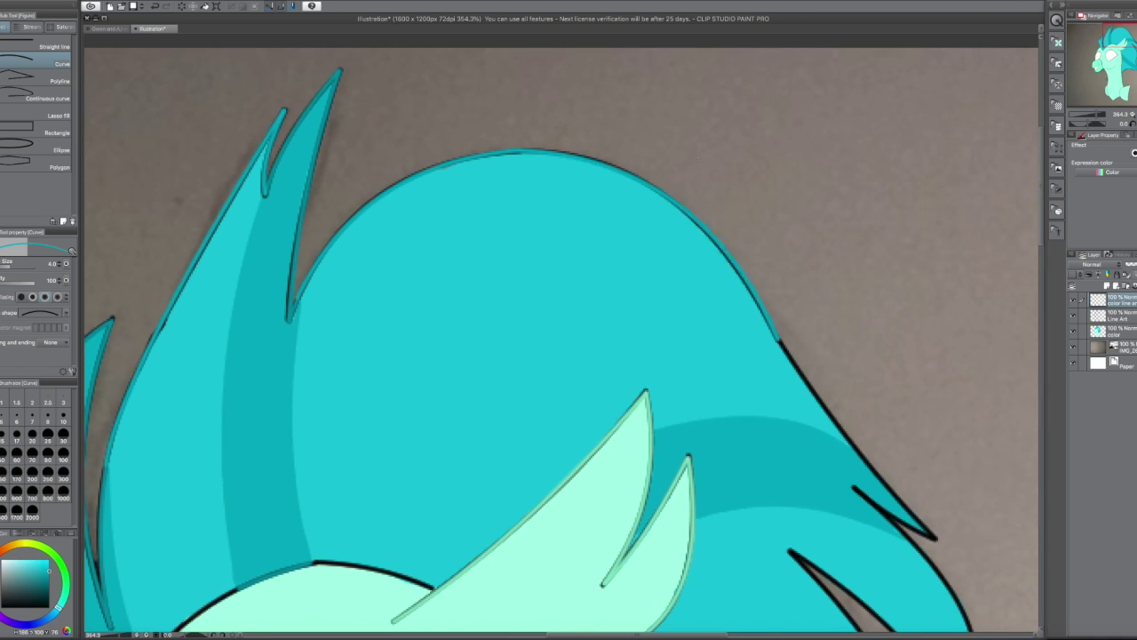
key(ctrl+z)
Trace the pointed rear mane tufts and the mane's back edge with teal curves
scroll(966, 313, down, 3)
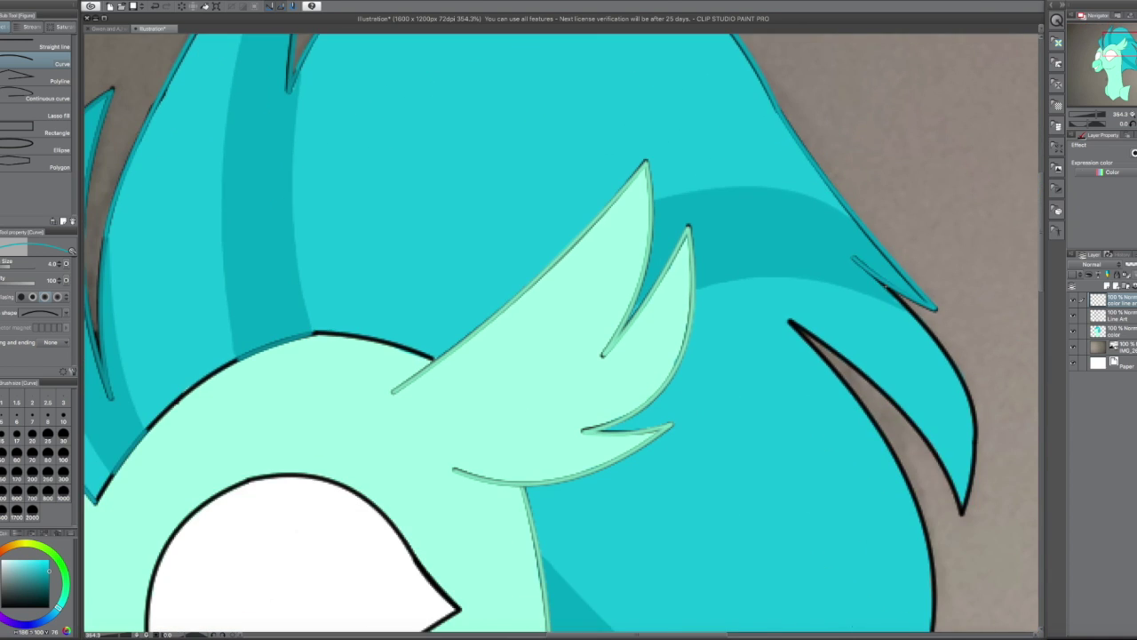
key(ctrl+z)
scroll(562, 333, down, 2)
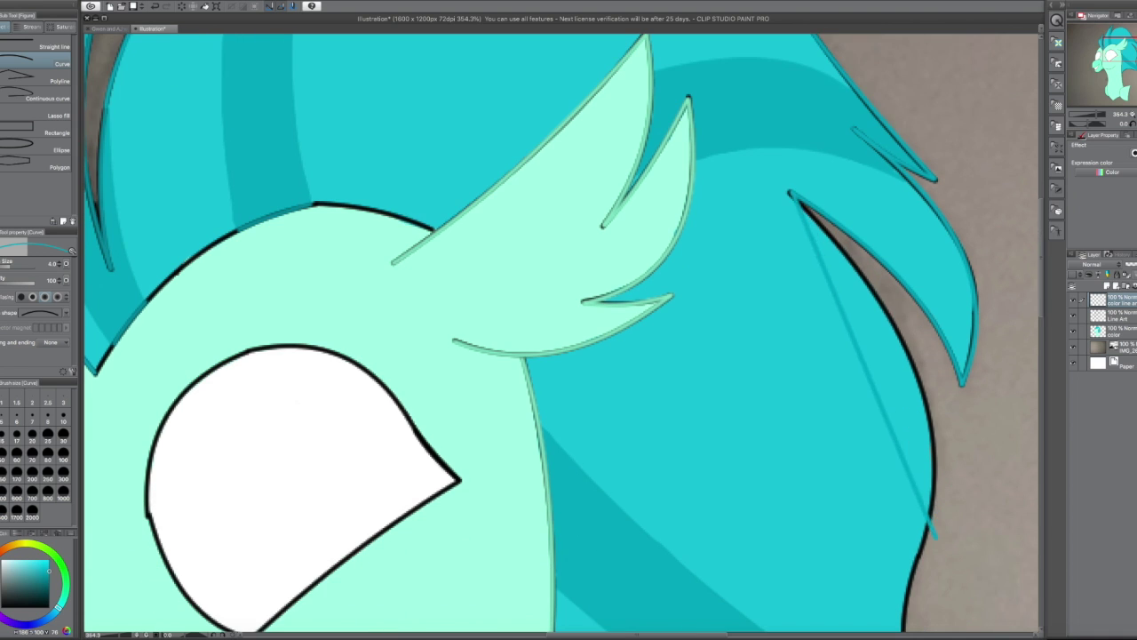
scroll(561, 333, down, 4)
scroll(562, 333, right, 3)
key(ctrl+z)
scroll(562, 333, up, 4)
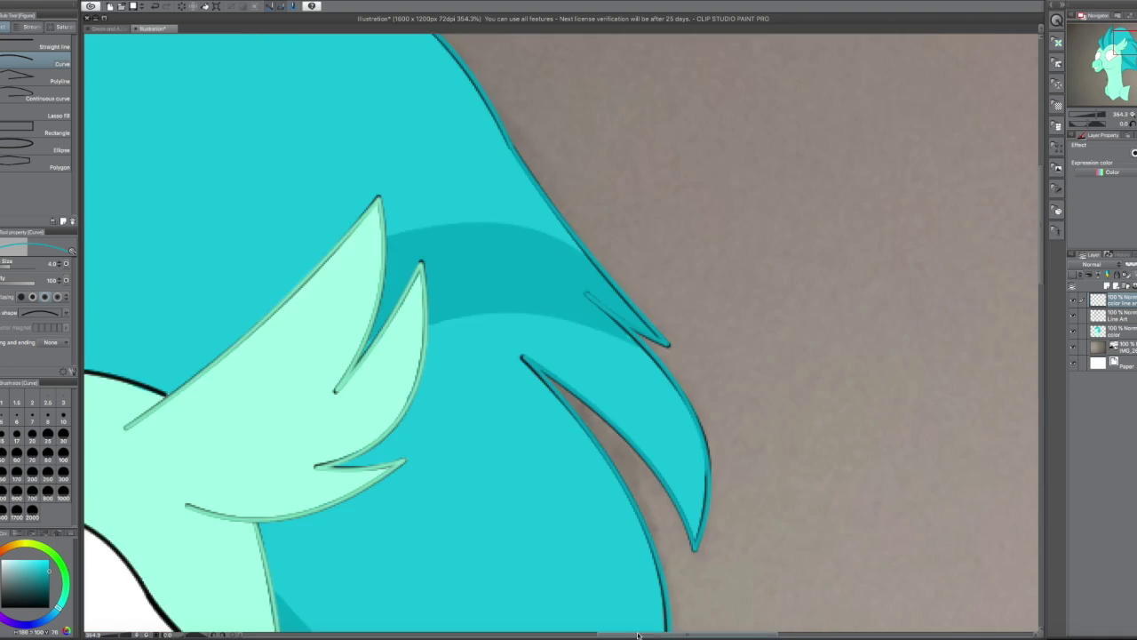
Trace the mane's lower edge with teal curves and the remaining back of the neck with muted green curves
scroll(561, 333, up, 2)
scroll(561, 333, down, 2)
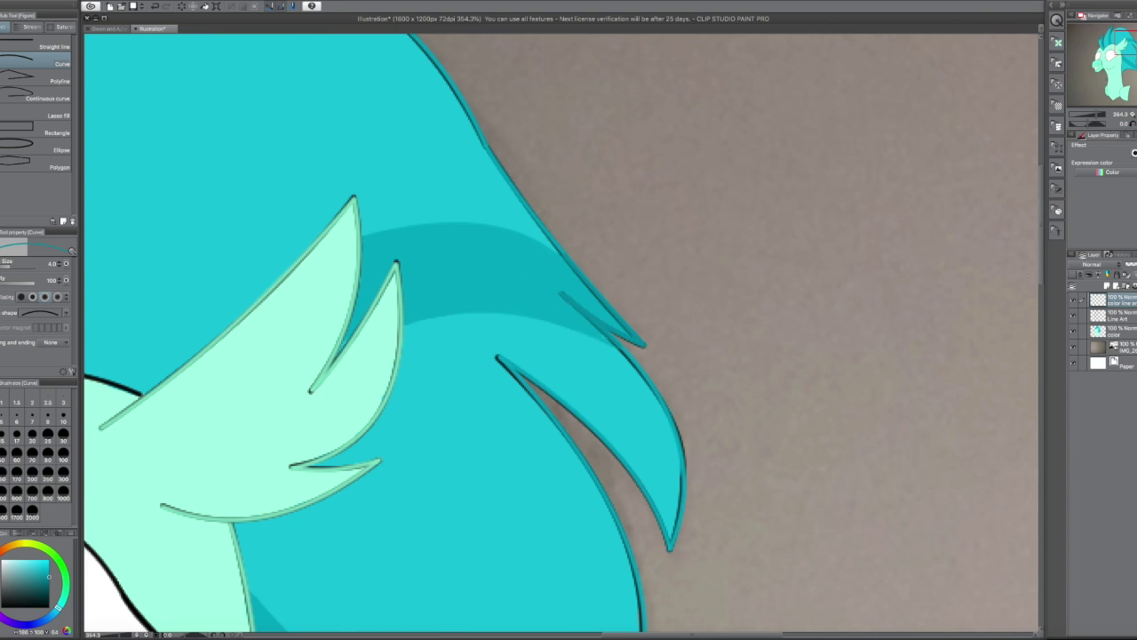
scroll(562, 333, down, 5)
scroll(562, 333, up, 5)
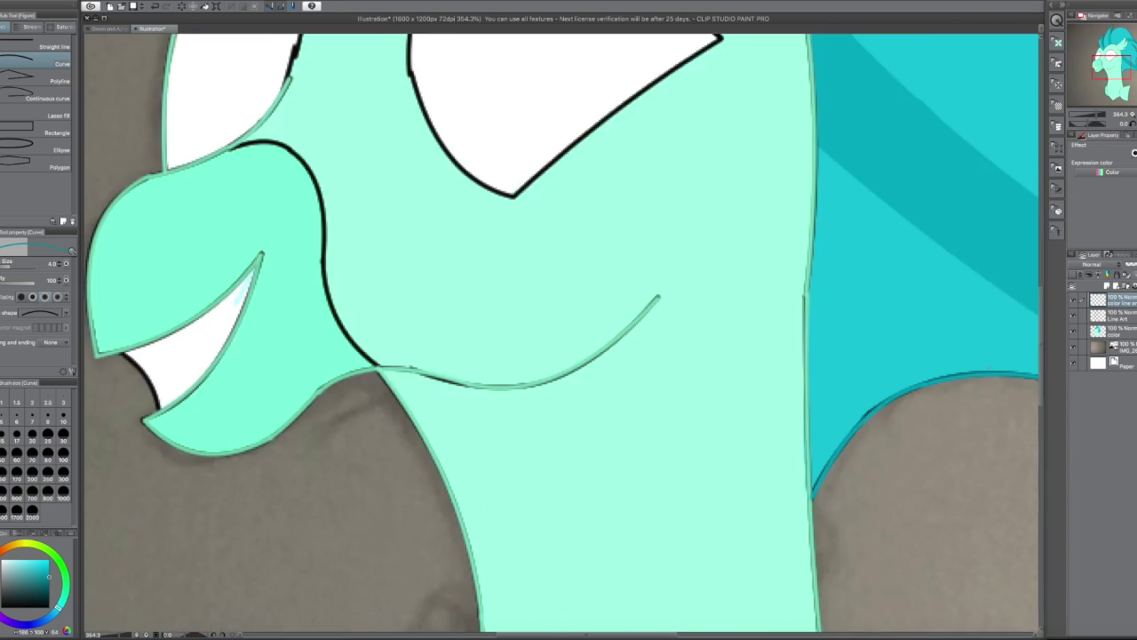
Trace the upper outlines of both eyes with black curves on the color line art layer
key(ctrl+z)
key(ctrl+z)
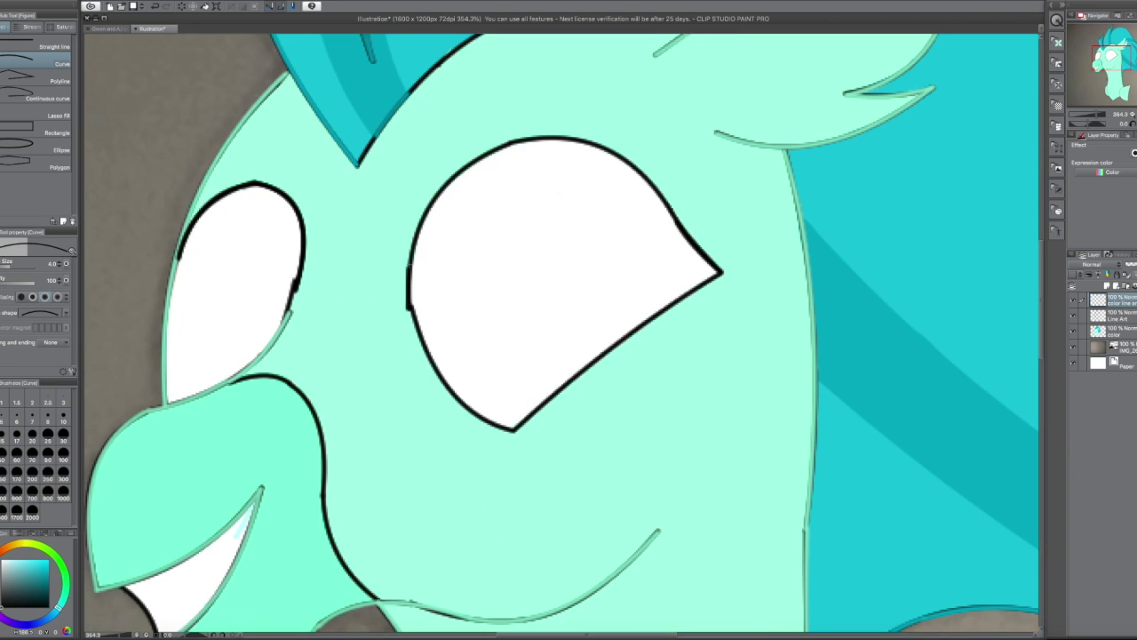
key(ctrl+z)
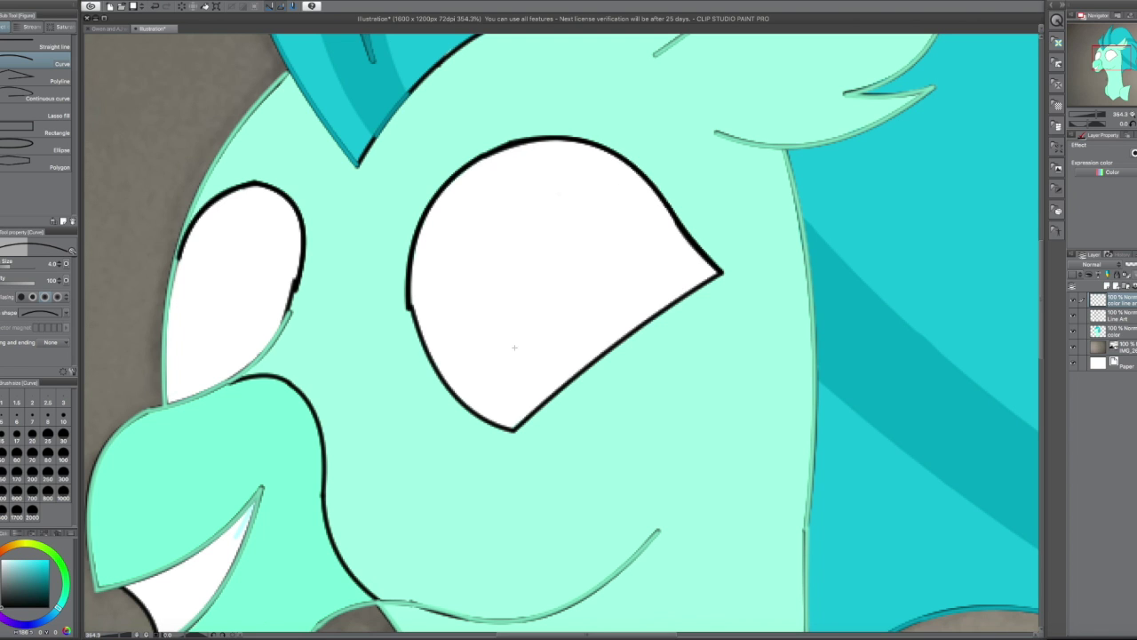
key(ctrl+z)
Trace the hairline above the forehead with teal curves and hide the Line Art layer
scroll(562, 333, up, 5)
key(ctrl+y)
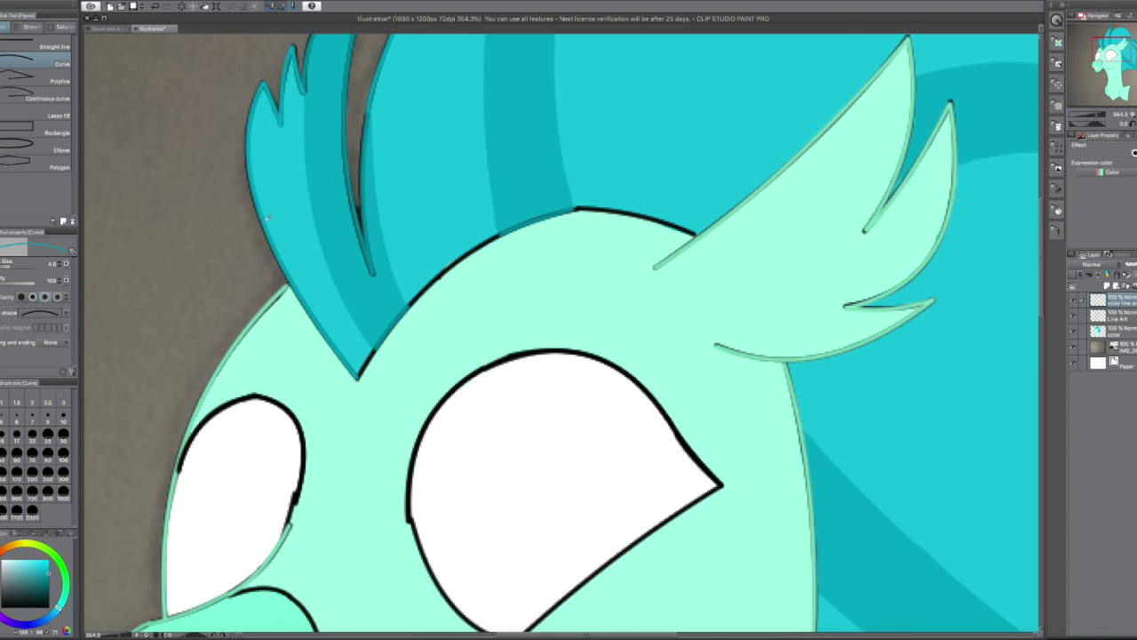
key(ctrl+z)
key(ctrl+z)
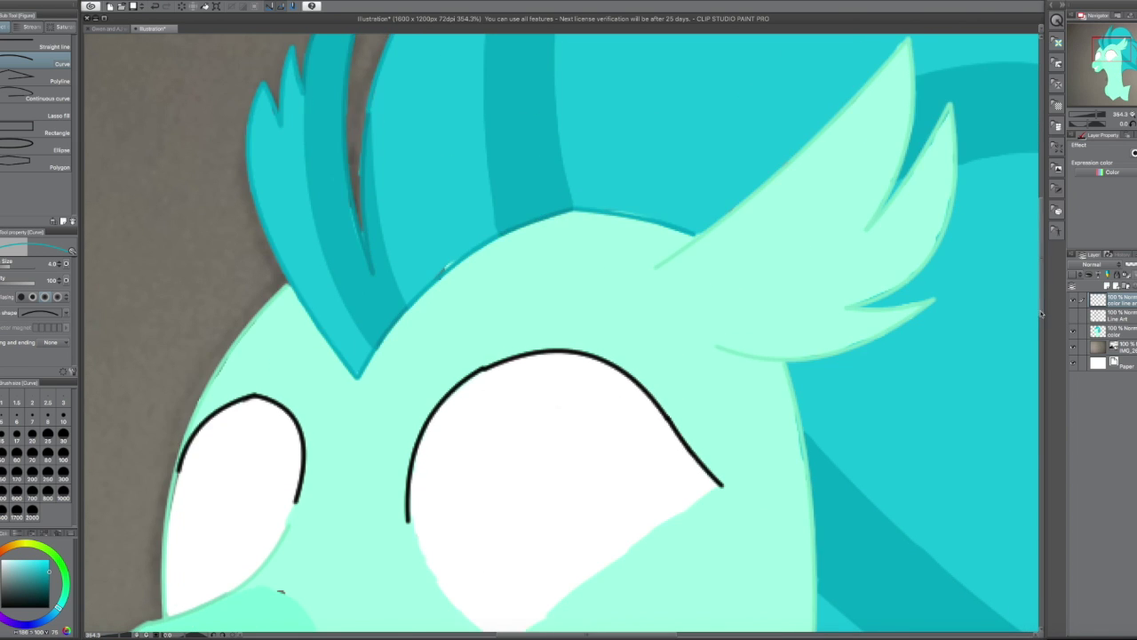
Touch up the green fill along the beak's edges with the Marker pen on the color layer
scroll(576, 208, down, 5)
scroll(459, 255, left, 3)
key(p)
key(alt+[)
key(alt+[)
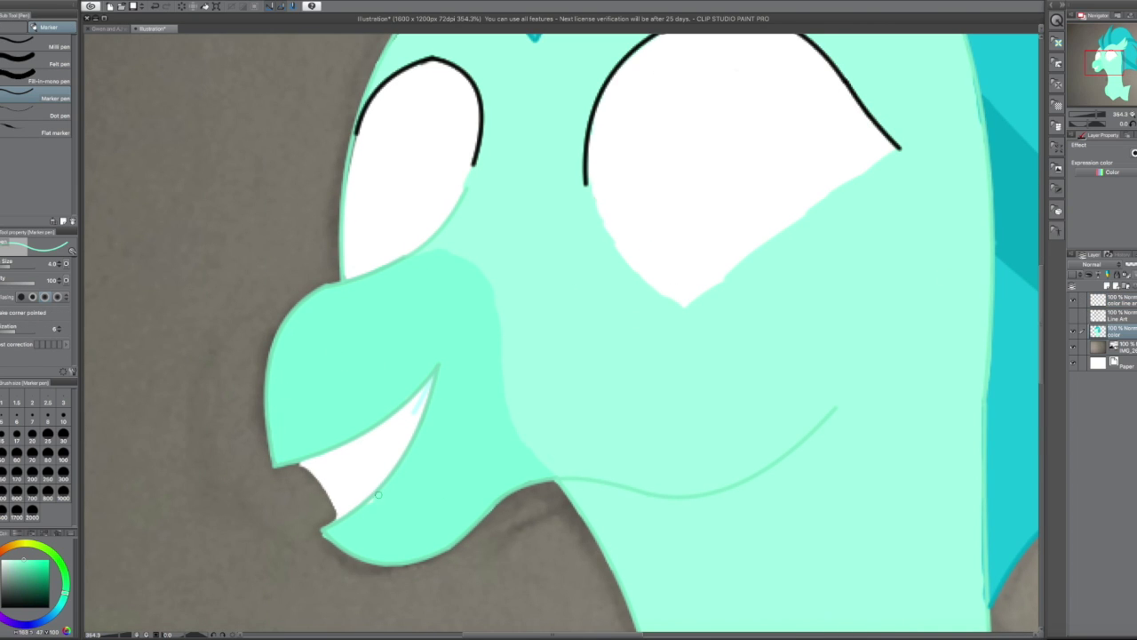
Trace the front edge of the teeth with a pale blue curve on the color line art layer
key(u)
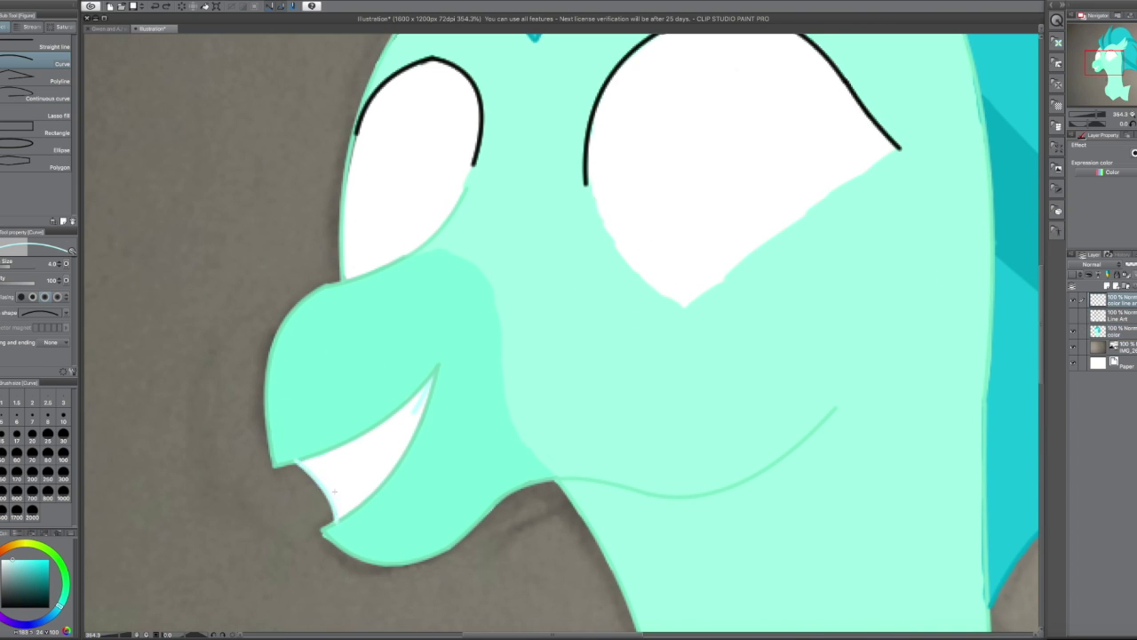
drag(671, 432, 427, 207)
Clean up the colour fills along the neck, forehead hairline and front mane tuft with the Marker pen and Hard eraser
key(p)
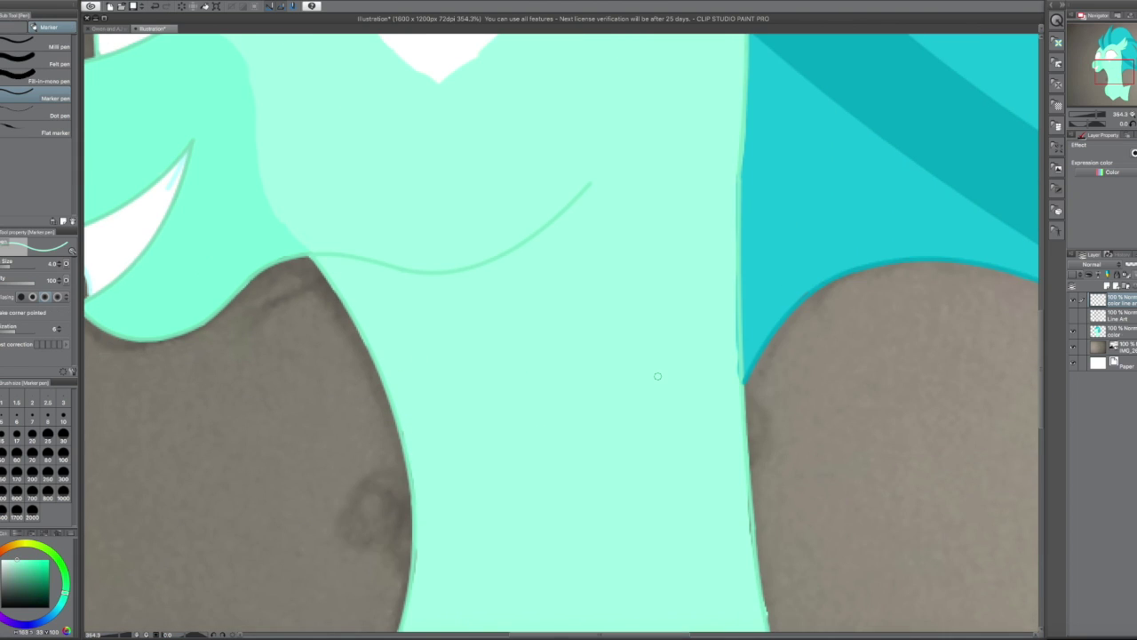
scroll(747, 267, up, 10)
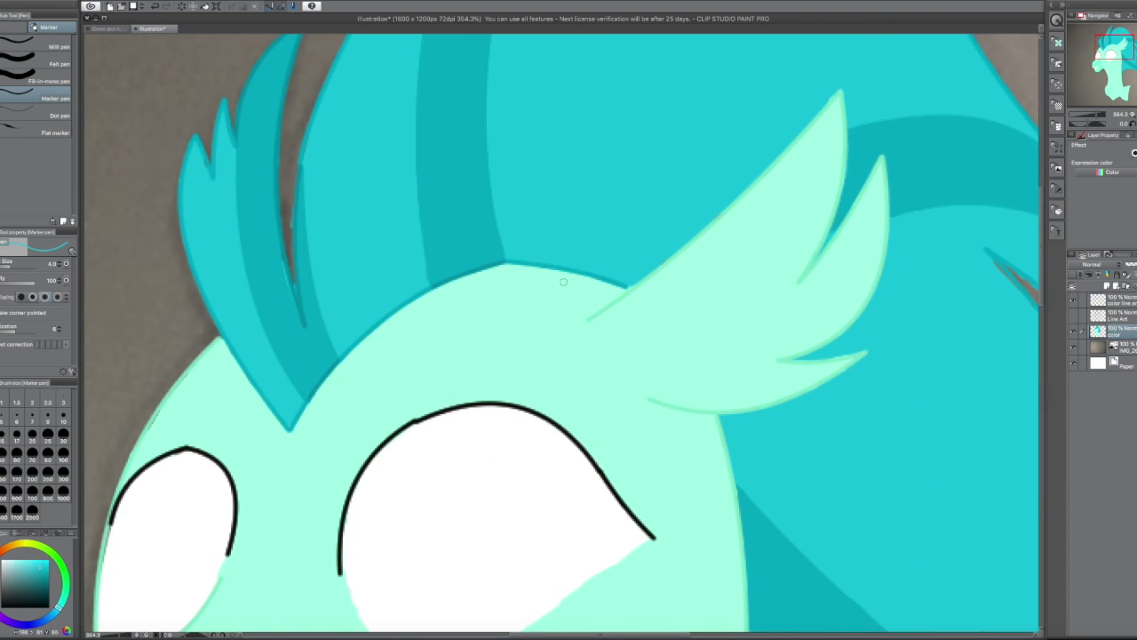
key(e)
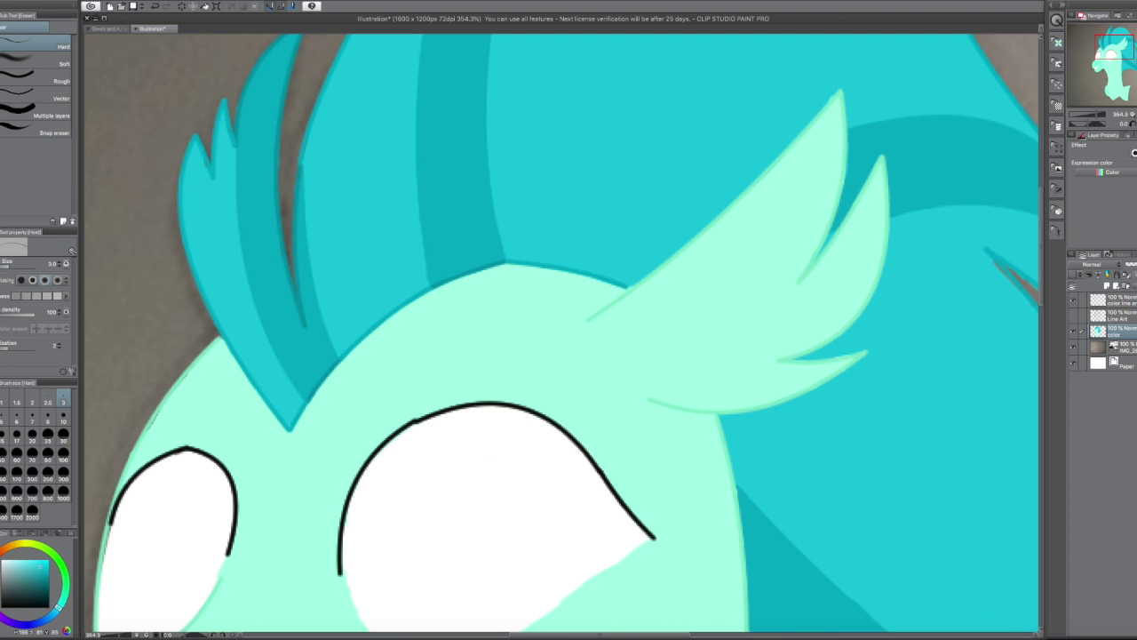
key(p)
Clean up the teal fill along the tall front tuft and the mane's rounded crown on the color layer
scroll(490, 211, up, 7)
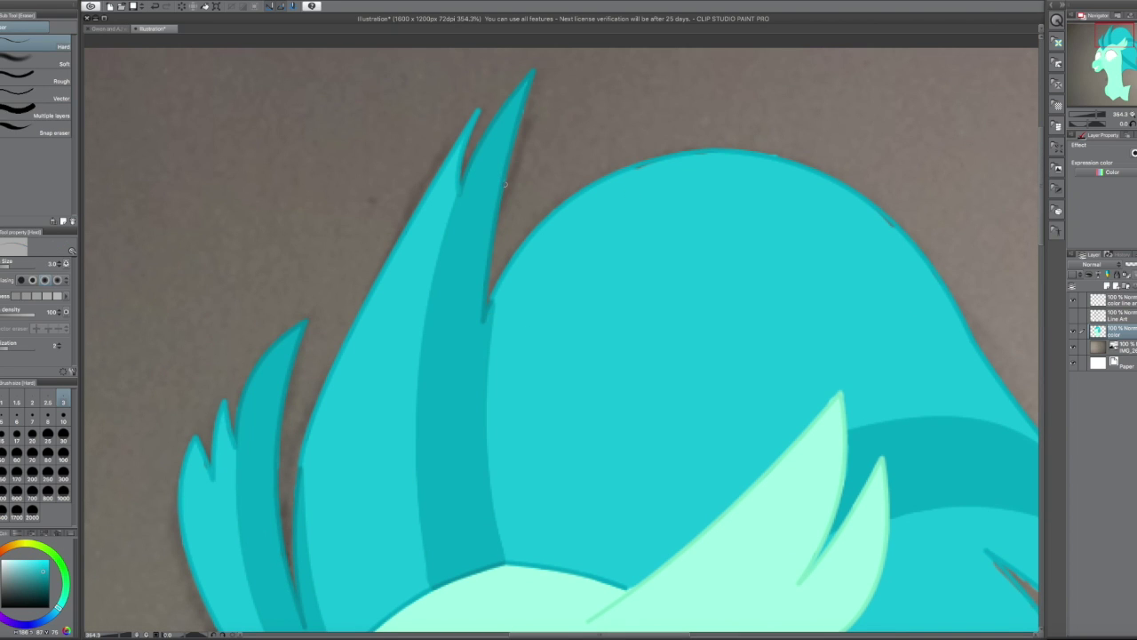
scroll(526, 333, right, 5)
scroll(553, 190, down, 8)
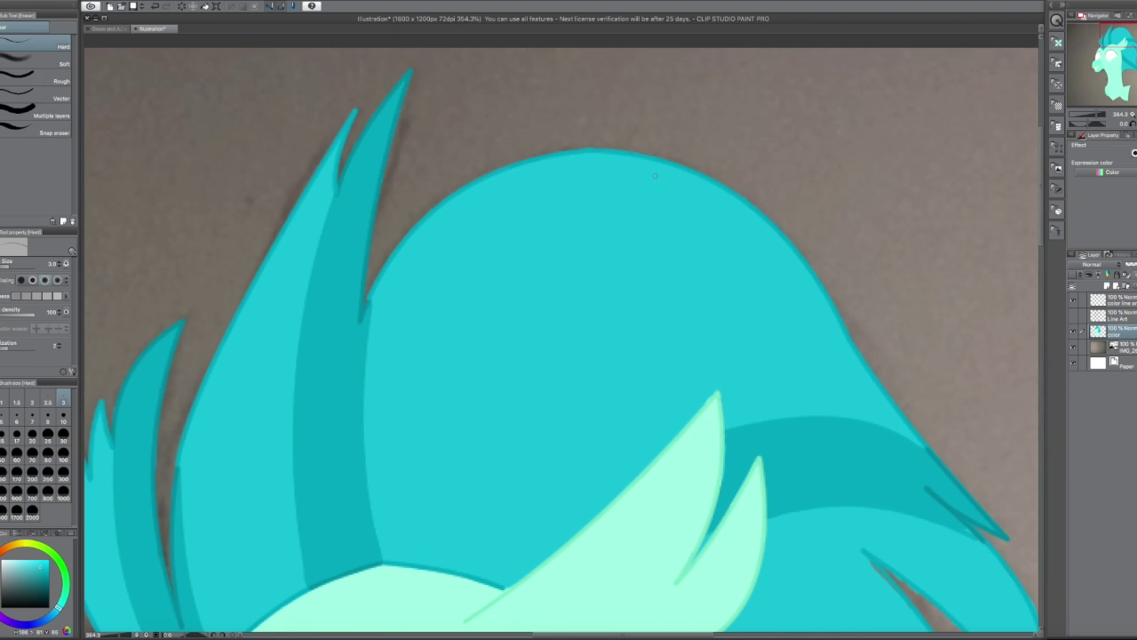
scroll(622, 213, right, 9)
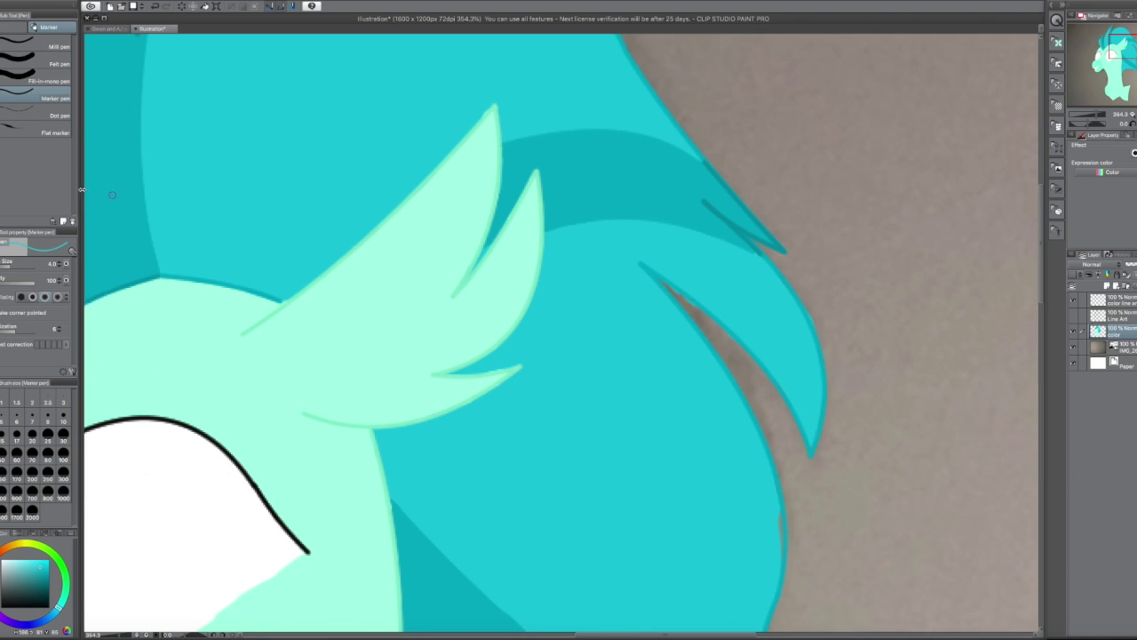
Fill the gaps and erase the overspill in the teal colour along the mane's rear edge and tips
key(e)
key(p)
scroll(910, 340, down, 8)
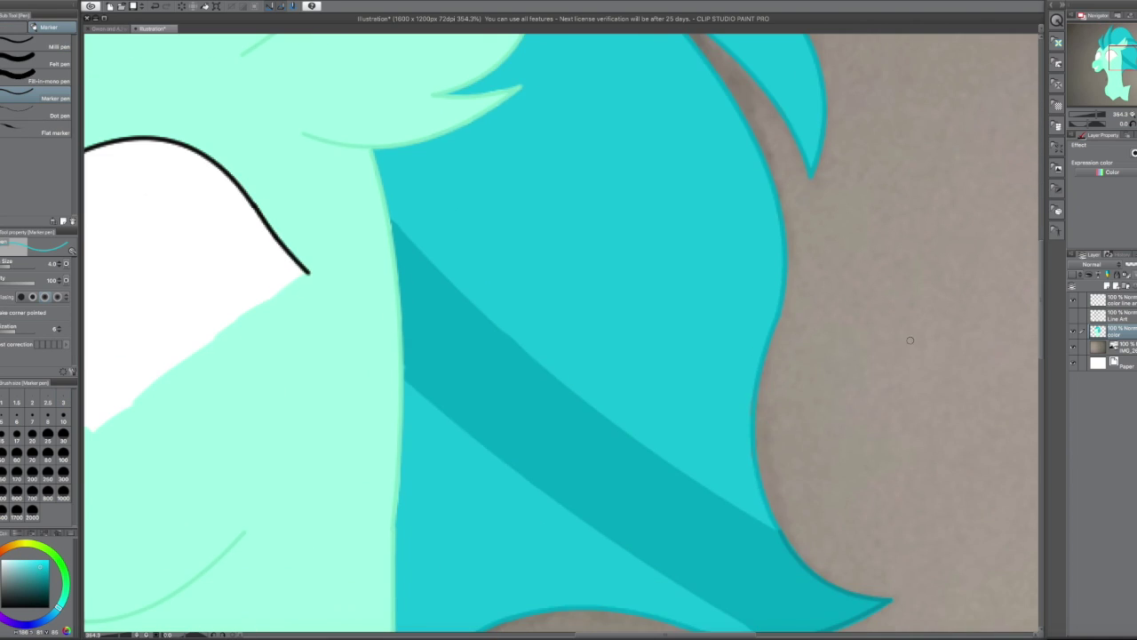
scroll(801, 385, down, 7)
Clean up the light green fill along the back of the neck and the near-side fin on the color layer
key(e)
key(p)
alt+click(391, 409)
scroll(399, 393, down, 7)
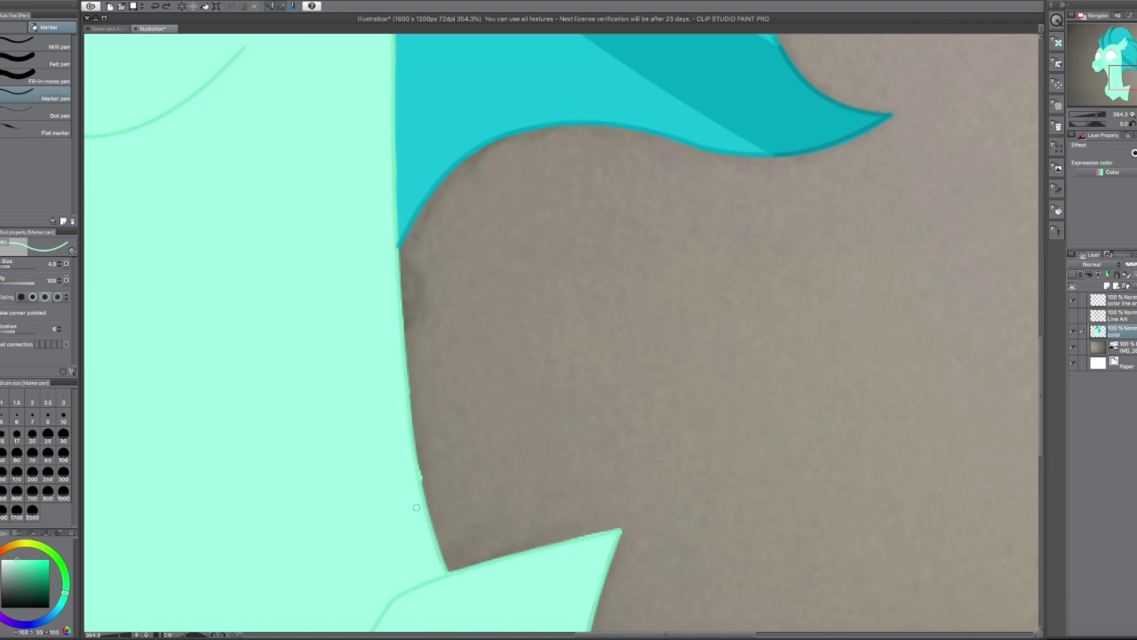
scroll(554, 353, down, 9)
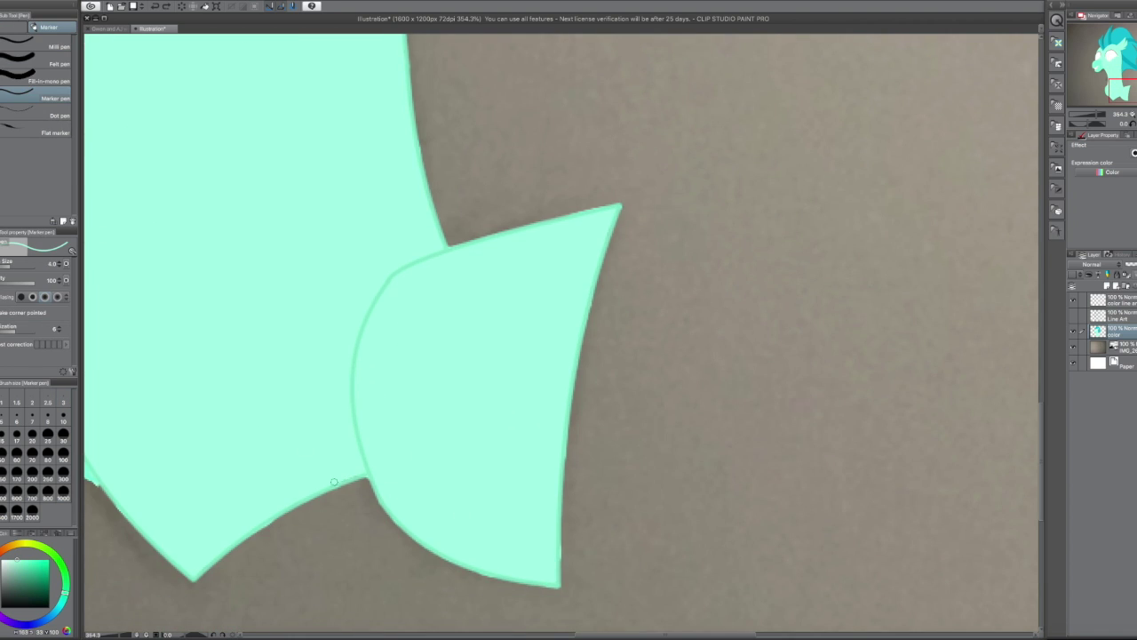
Clean up the darker green beak fill along its edge with the cheek on the color layer, using the Curve tool and Marker pen
scroll(335, 481, up, 15)
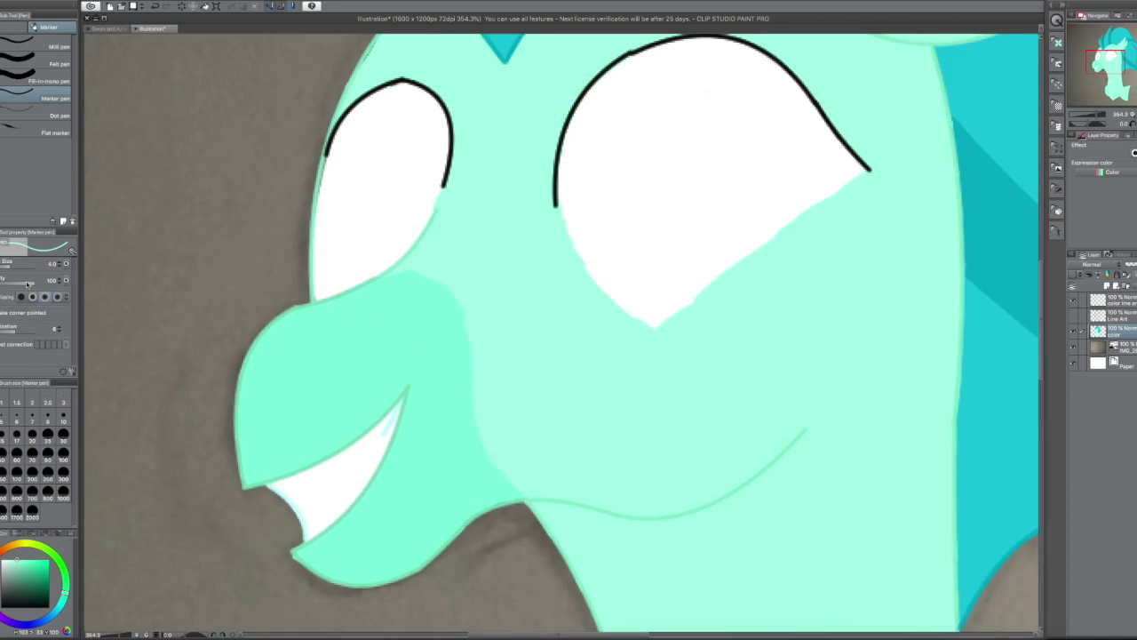
key(u)
scroll(411, 272, up, 4)
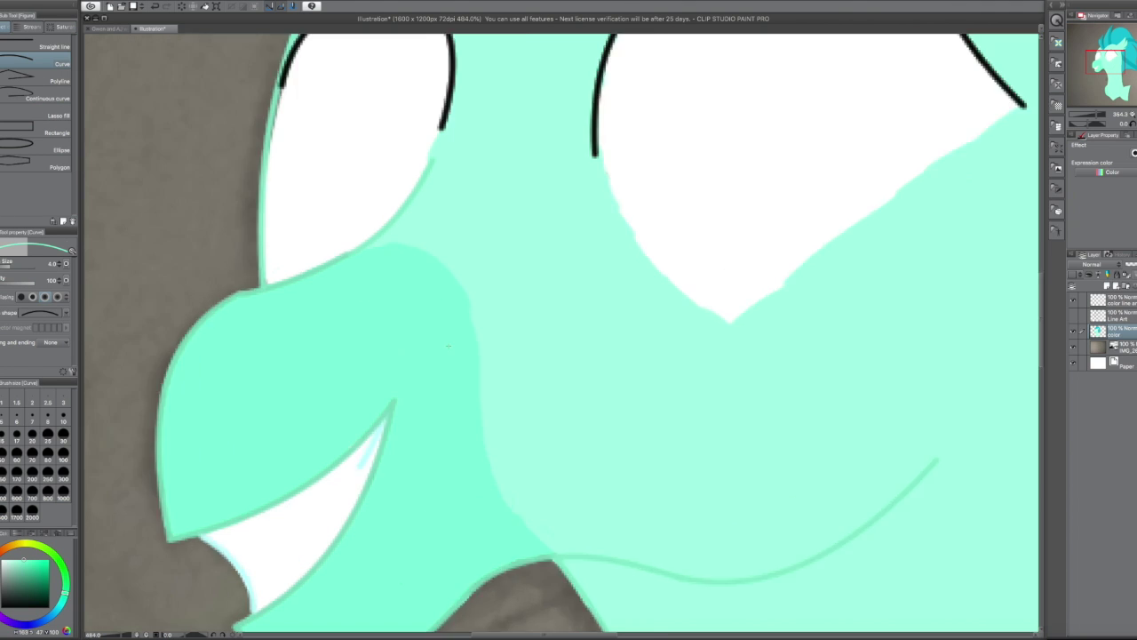
scroll(378, 173, down, 3)
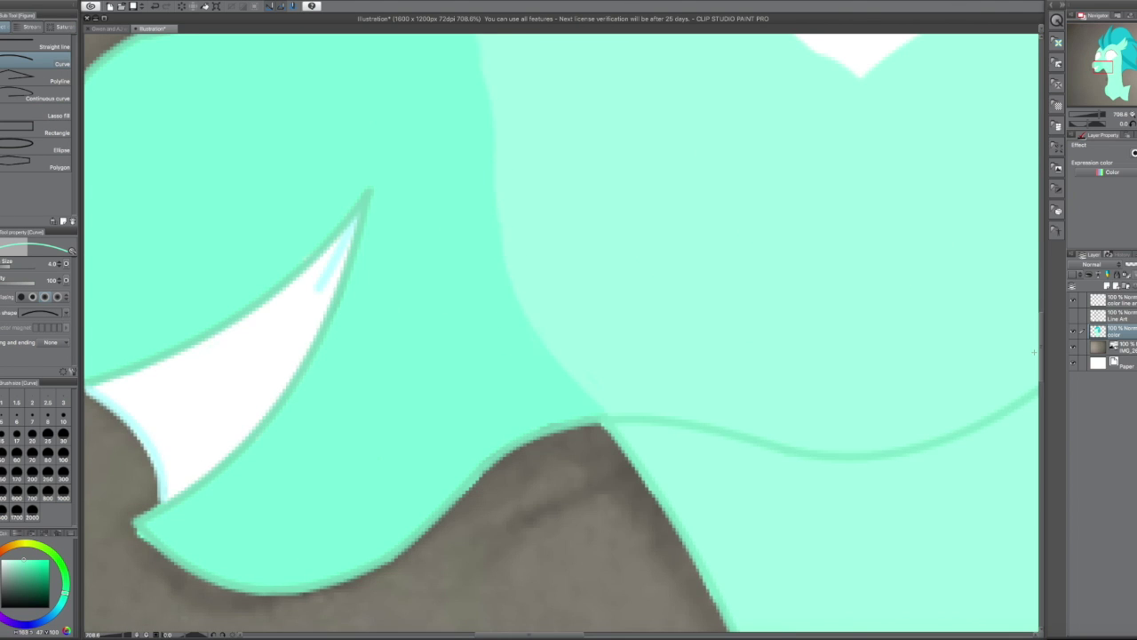
scroll(501, 399, up, 3)
key(p)
scroll(483, 462, down, 6)
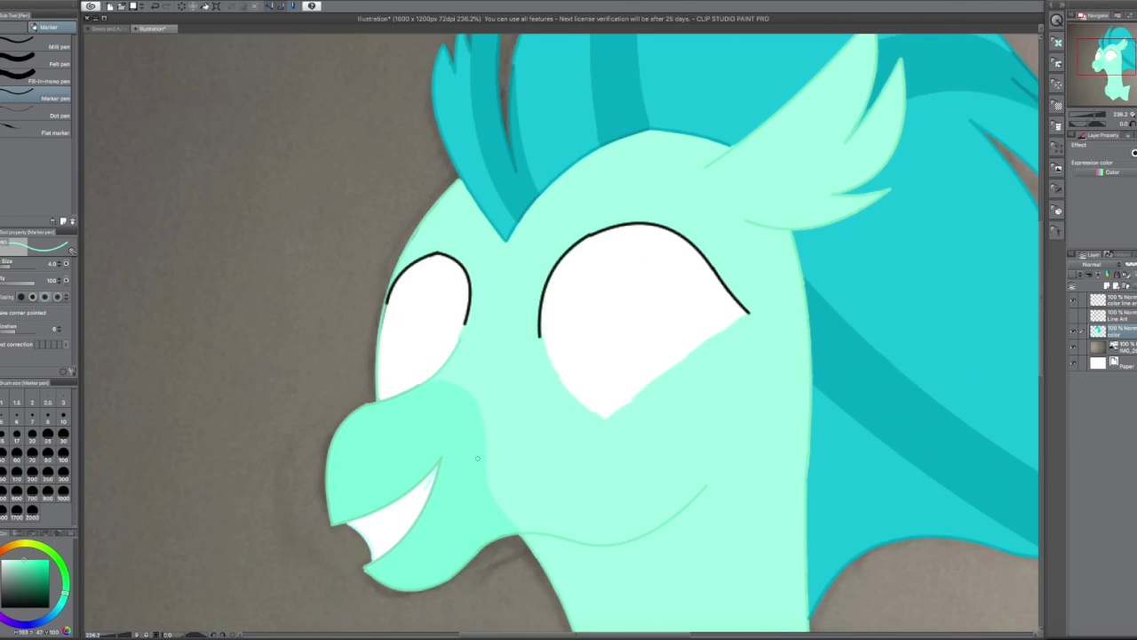
Smooth the edge between the light green face fill and the lower rim of the near eye's white on the color layer
key(u)
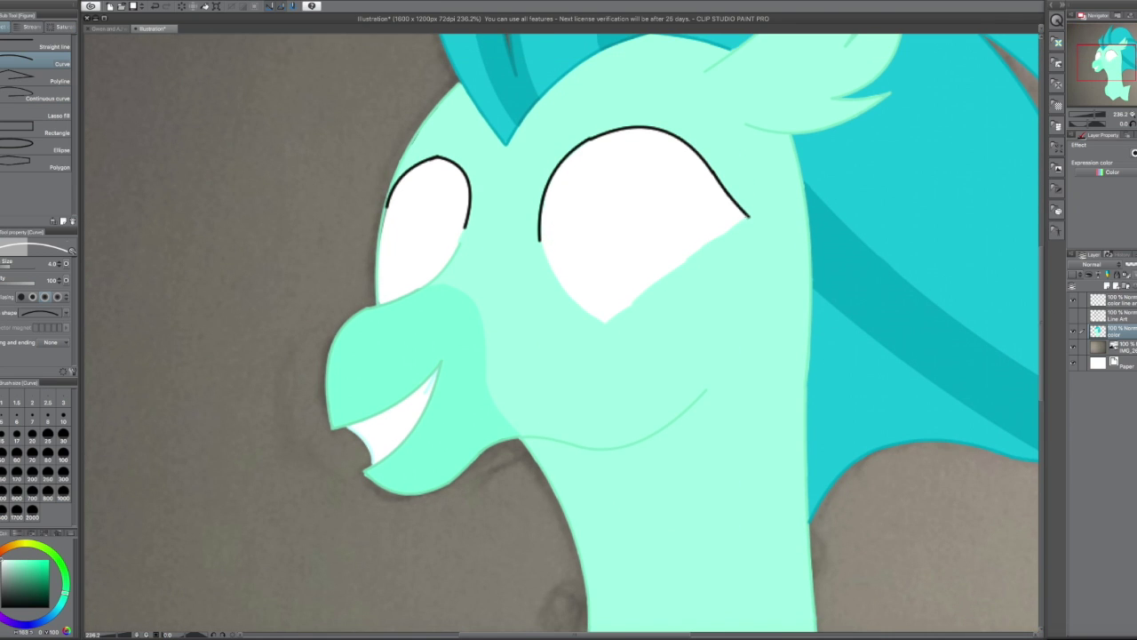
scroll(459, 239, up, 3)
key(p)
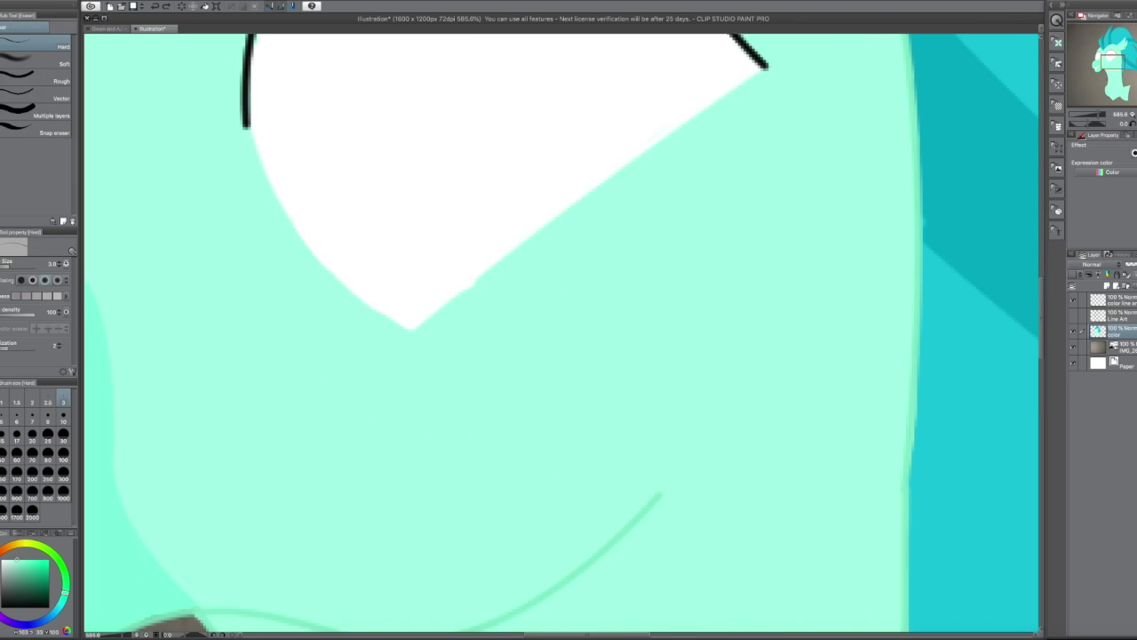
scroll(459, 240, down, 1)
alt+click(290, 349)
Outline the far-side fin at the chest in green with the Curve tool on the color line art layer
drag(1041, 305, 1045, 461)
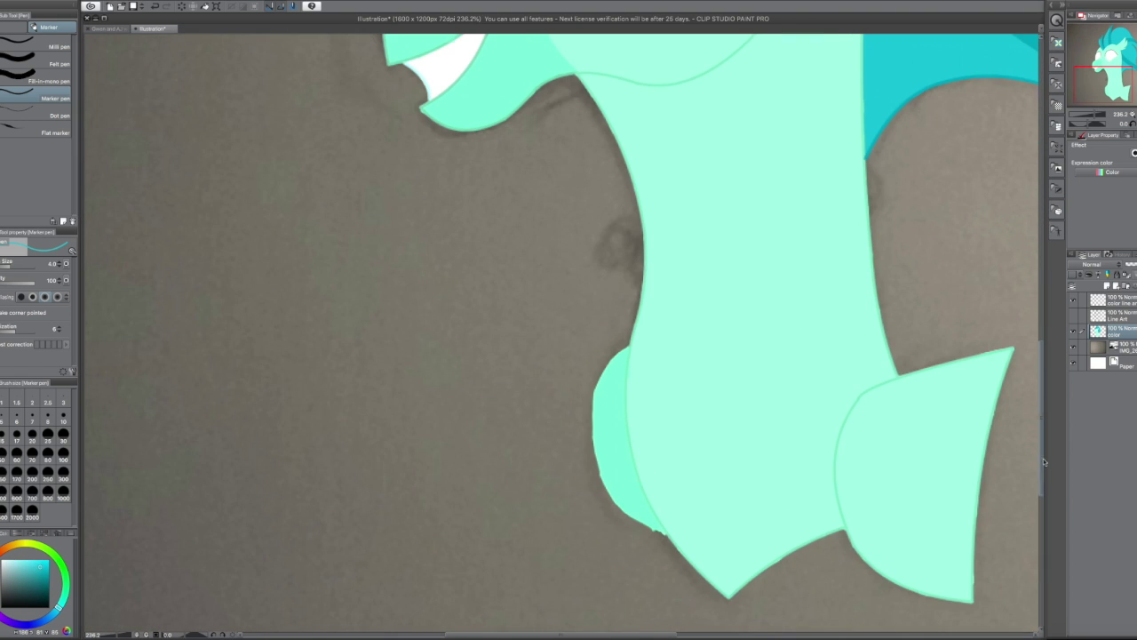
key(u)
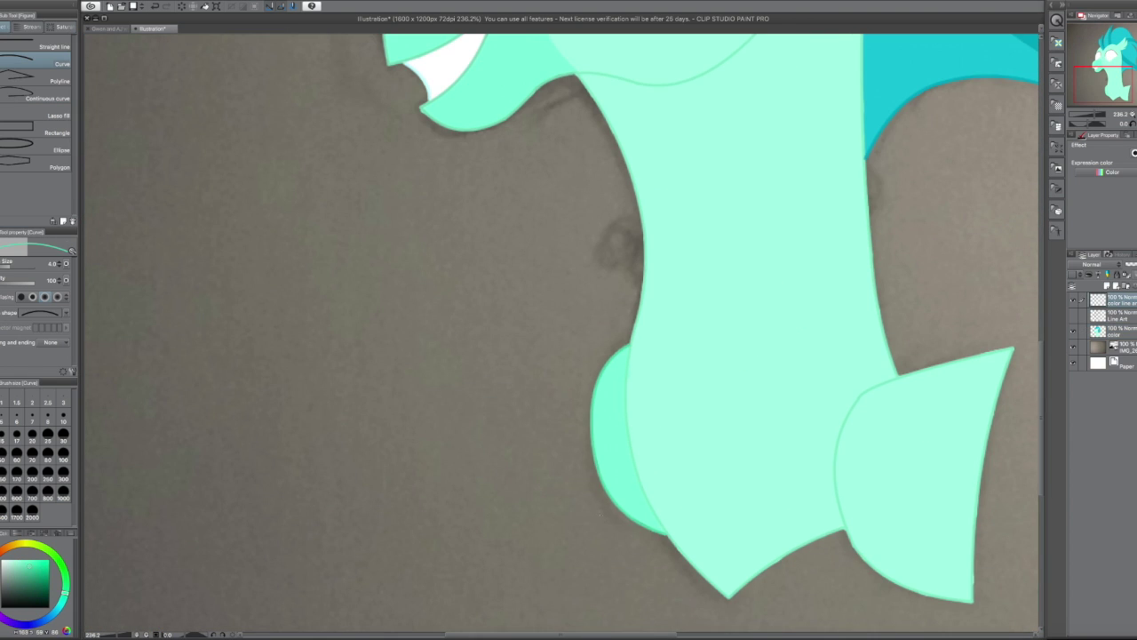
scroll(666, 389, up, 4)
key(p)
Hide the photo layer and sharpen the dark point of the front mane tuft with the Curve tool and Hard eraser
mouse_move(1043, 418)
mouse_down()
mouse_move(1042, 472)
mouse_move(1042, 337)
mouse_up()
scroll(484, 317, down, 1)
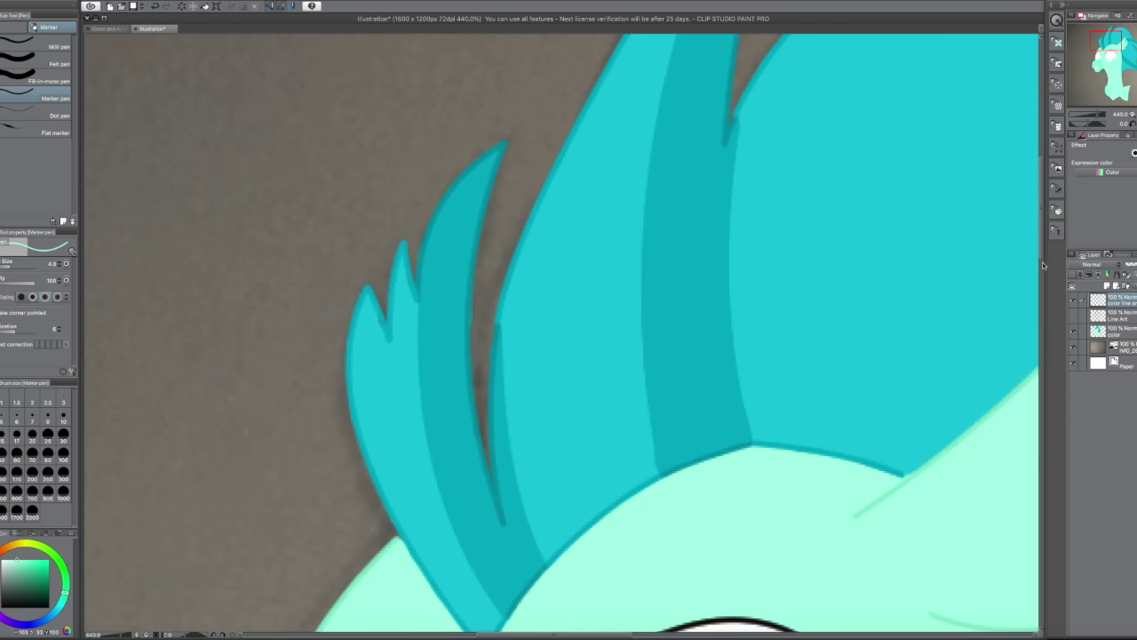
key(u)
scroll(483, 316, up, 6)
key(e)
scroll(383, 223, down, 8)
mouse_move(1042, 383)
mouse_down()
mouse_move(1042, 349)
mouse_move(1042, 409)
mouse_move(1043, 329)
mouse_up()
scroll(425, 433, up, 5)
key(p)
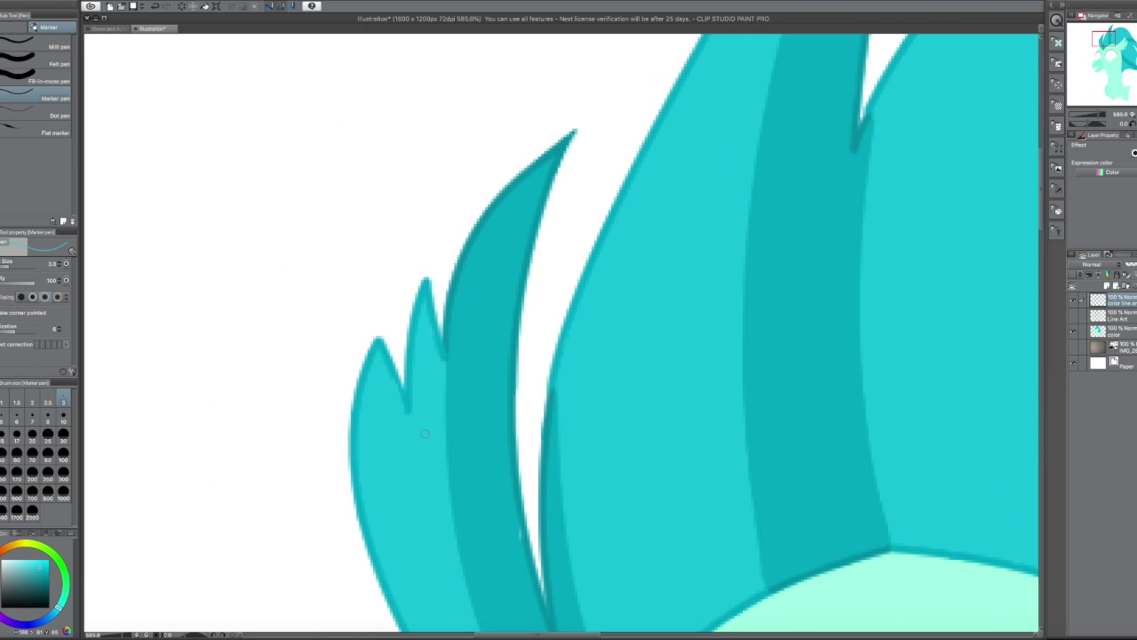
Extend the front tuft's small points with size 3 teal curves, fill them on the color layer and erase the excess
key(u)
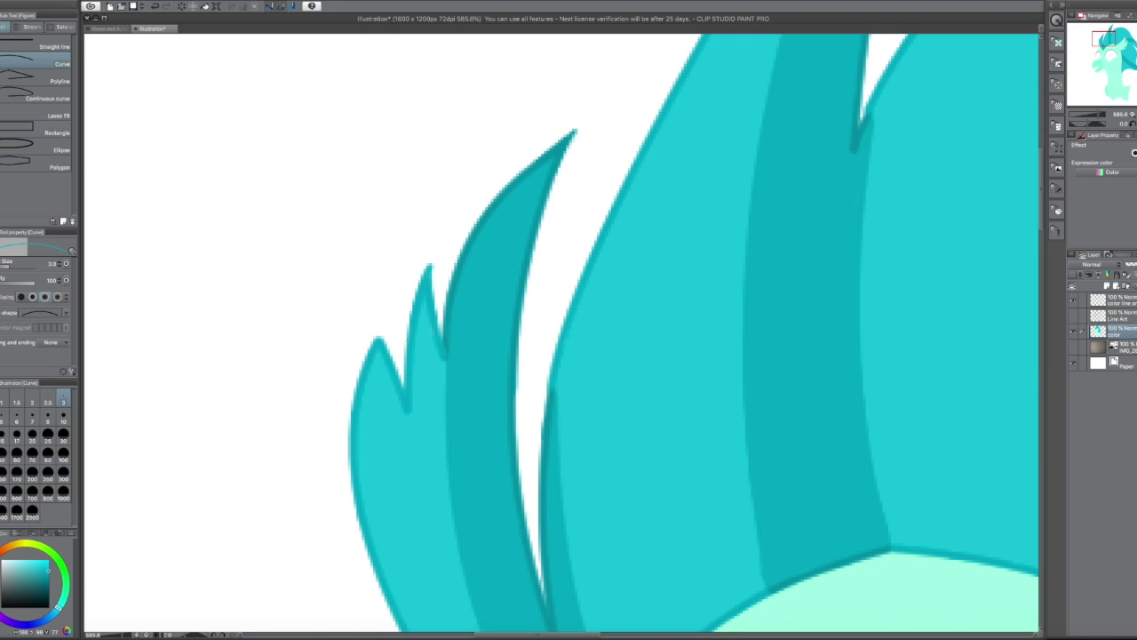
key(e)
key(u)
key(p)
key(e)
scroll(441, 425, down, 5)
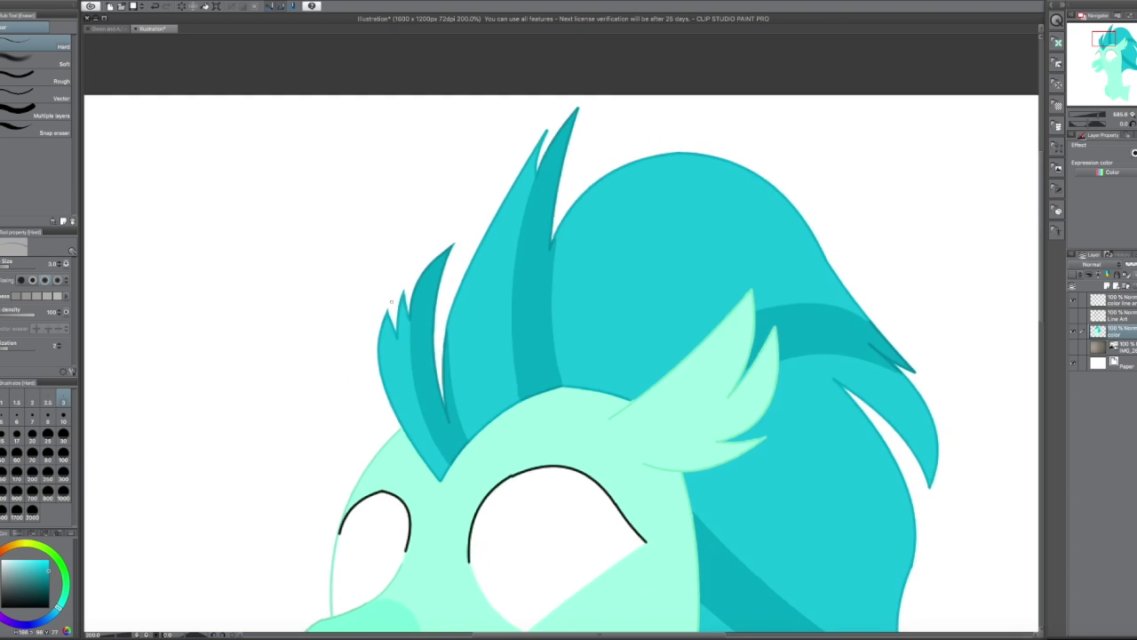
Sharpen both tips of the tall front tuft on the color line art layer with the Curve tool and Hard eraser
scroll(441, 426, up, 6)
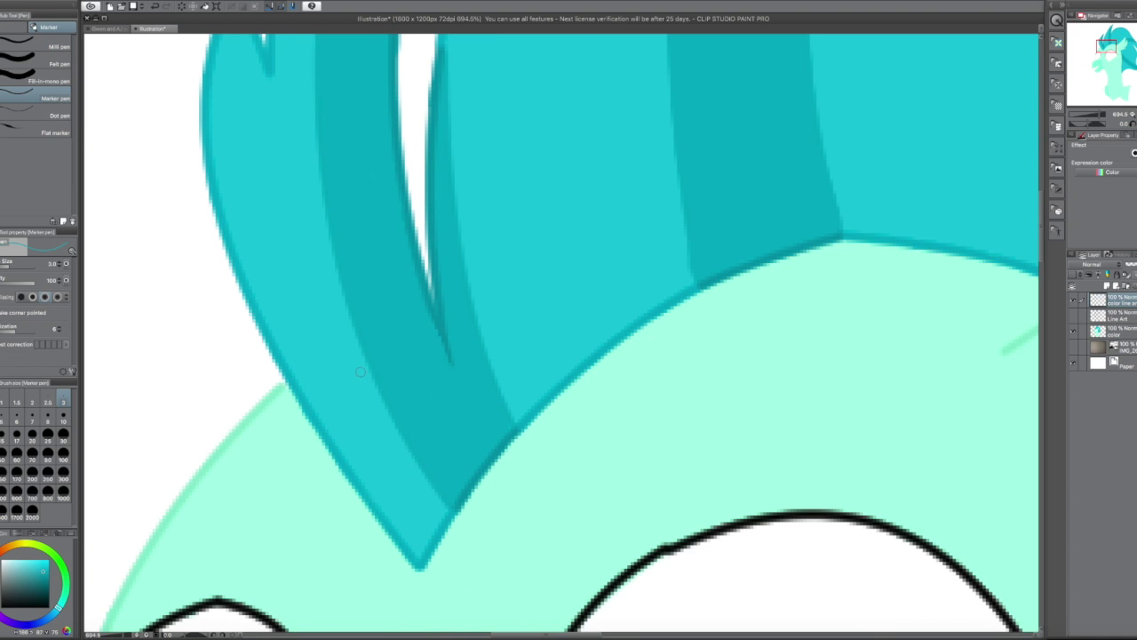
drag(961, 342, 307, 635)
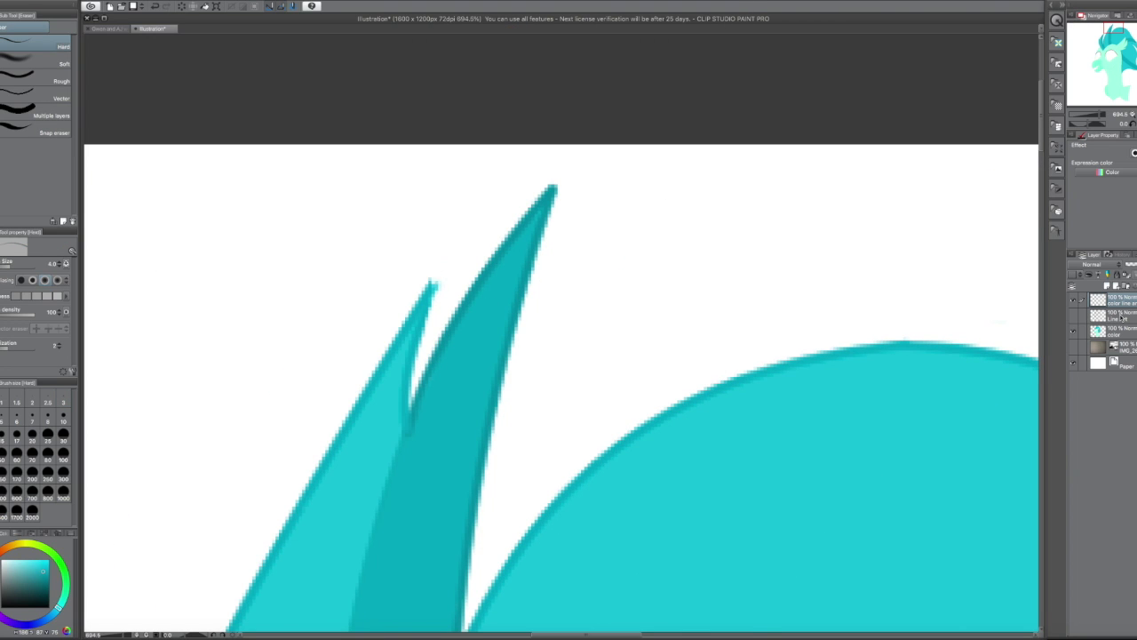
scroll(395, 265, up, 2)
key(alt+bracketright)
key(alt+bracketright)
drag(651, 254, 672, 313)
key(p)
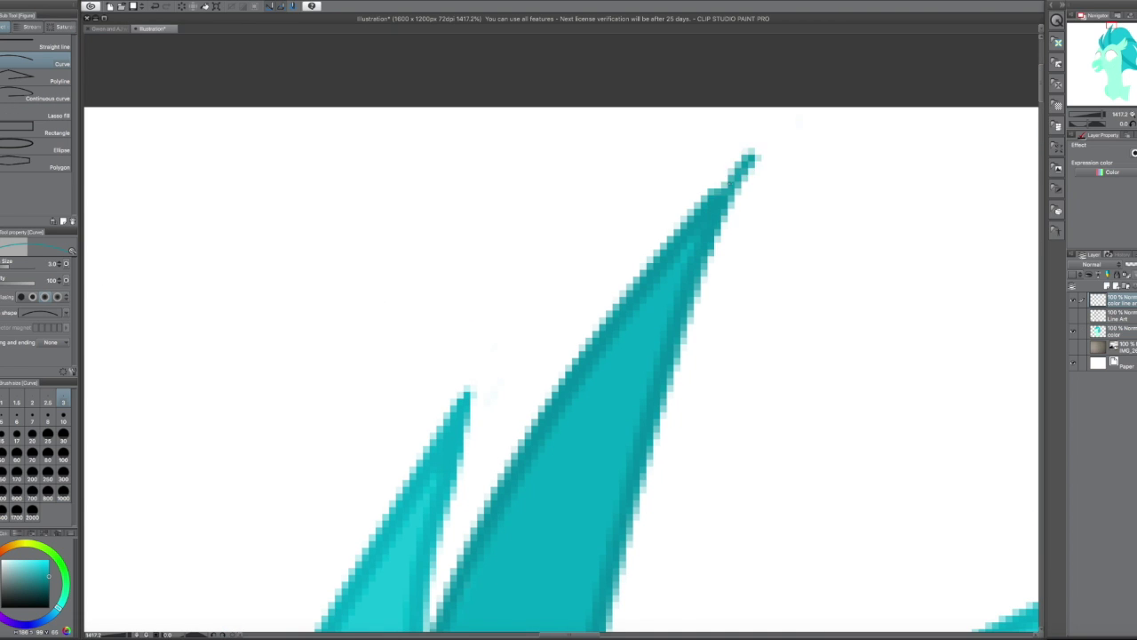
key(e)
mouse_move(739, 149)
mouse_down()
mouse_move(559, 553)
mouse_move(533, 373)
mouse_up()
Extend the dark mane point at the rear of the crown and taper it and its inner line with the Hard eraser
key(u)
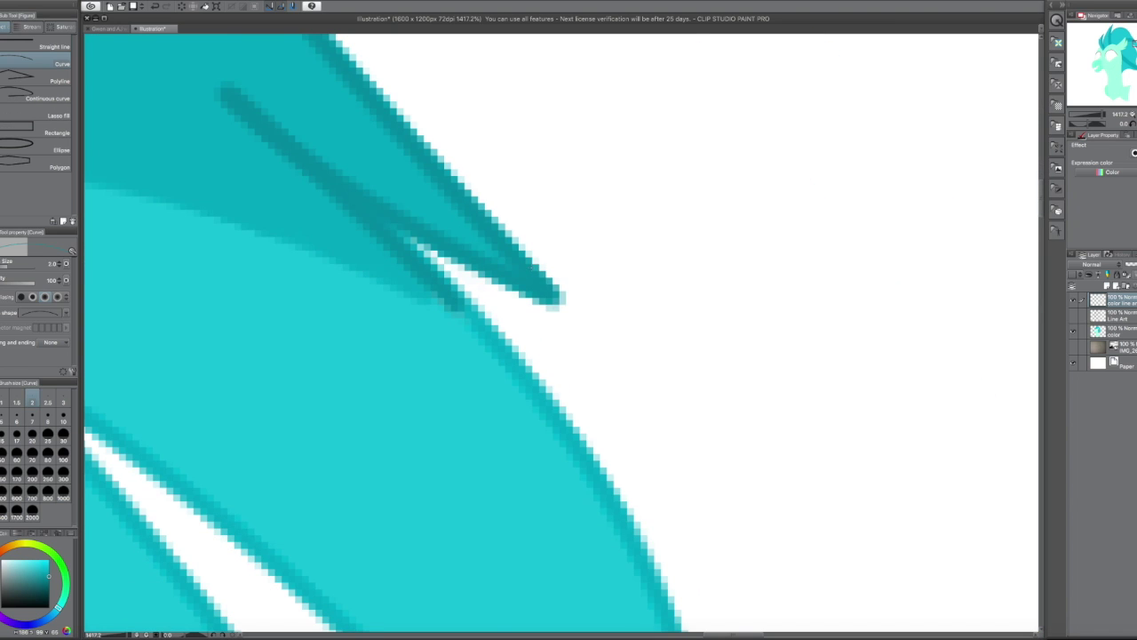
drag(498, 283, 588, 324)
key(p)
key(e)
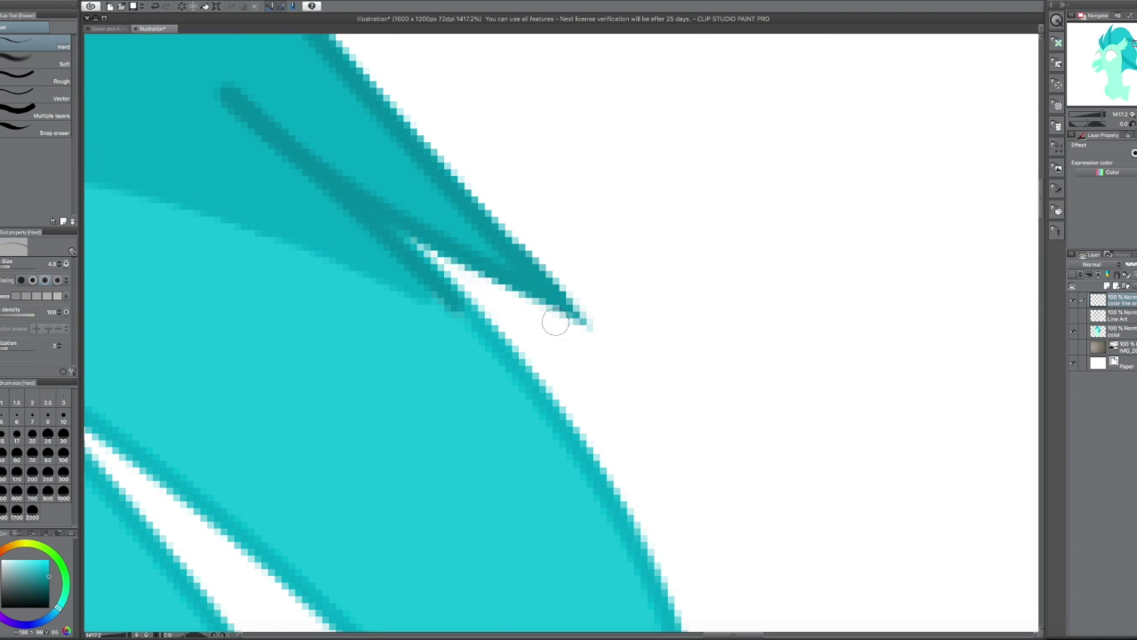
mouse_move(242, 92)
mouse_down()
mouse_move(610, 610)
mouse_move(565, 343)
mouse_up()
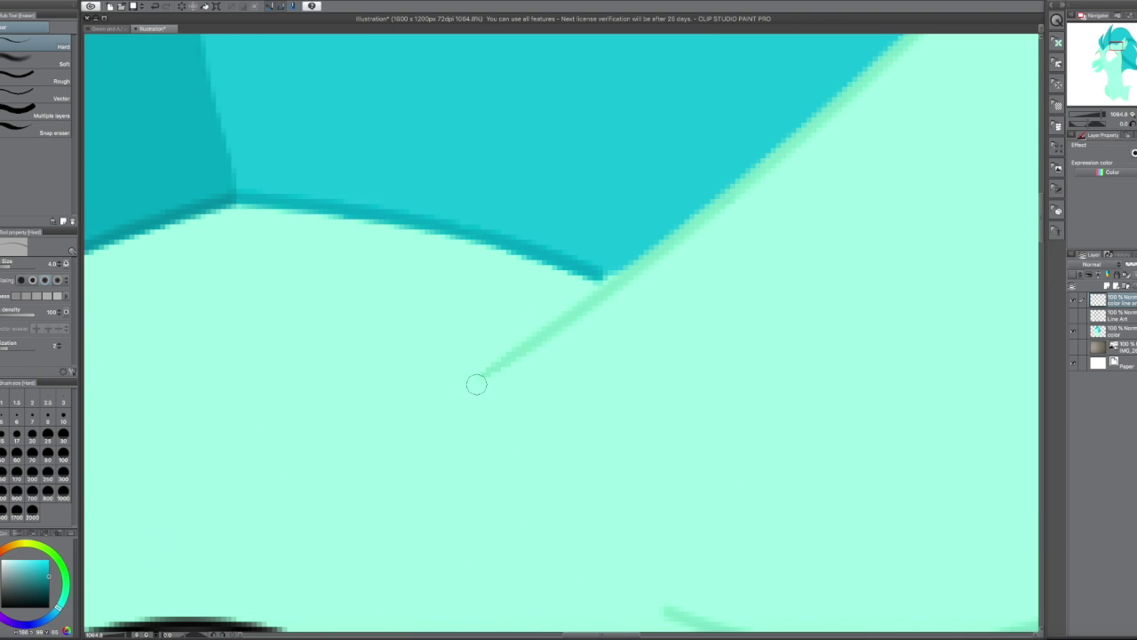
Taper the loose line ends at the ear's base and on the cheek curve with the Hard eraser
scroll(560, 407, down, 5)
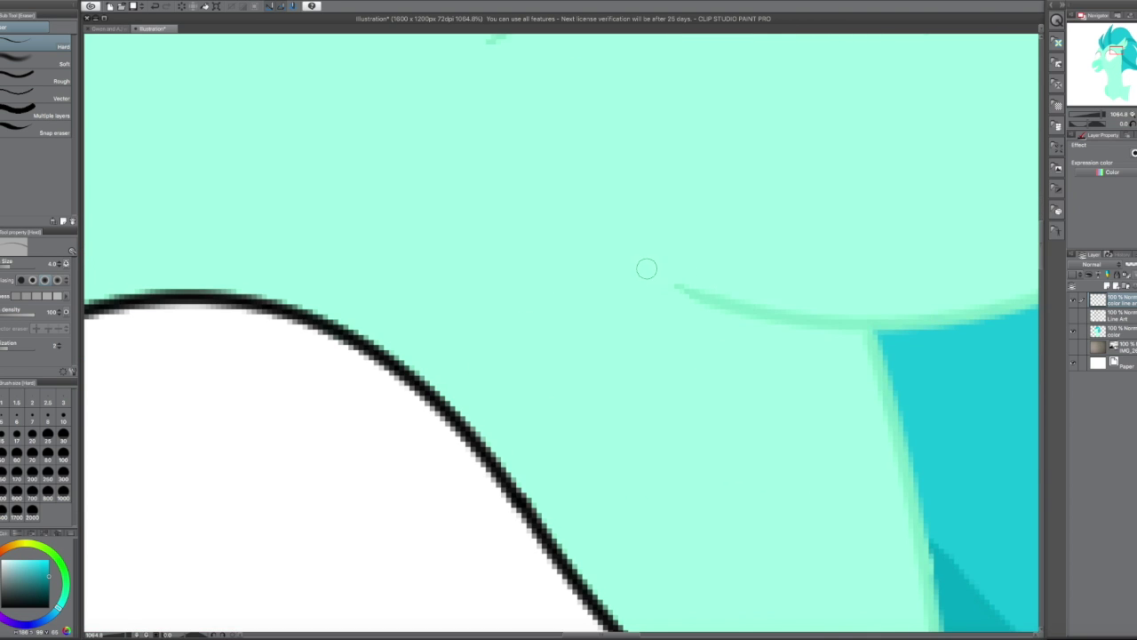
scroll(646, 269, down, 5)
scroll(622, 367, up, 4)
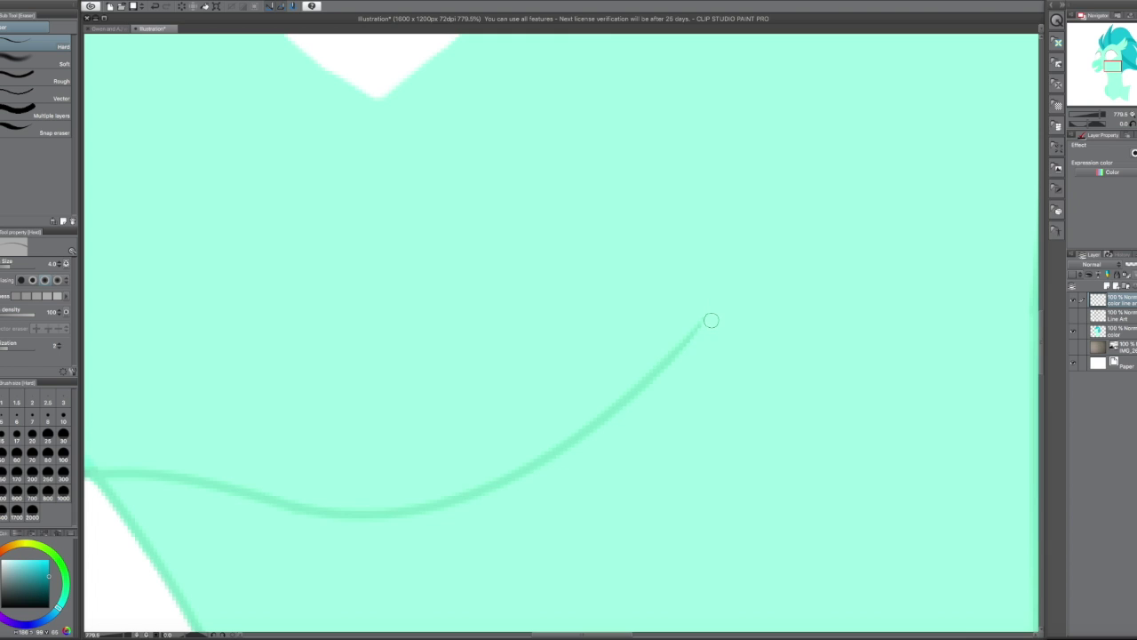
Extend the tip of the mane's hanging rear strand in teal with the Marker pen and erase it to a fine point
scroll(711, 319, down, 5)
scroll(756, 277, up, 4)
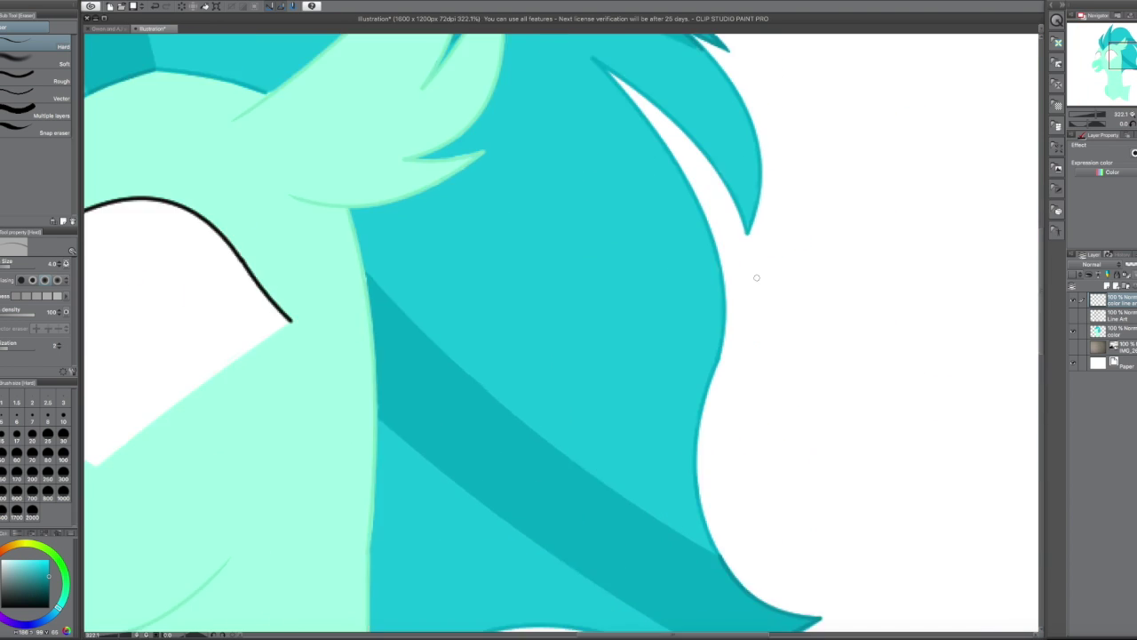
scroll(756, 277, up, 4)
key(p)
key(ctrl+z)
drag(692, 245, 667, 324)
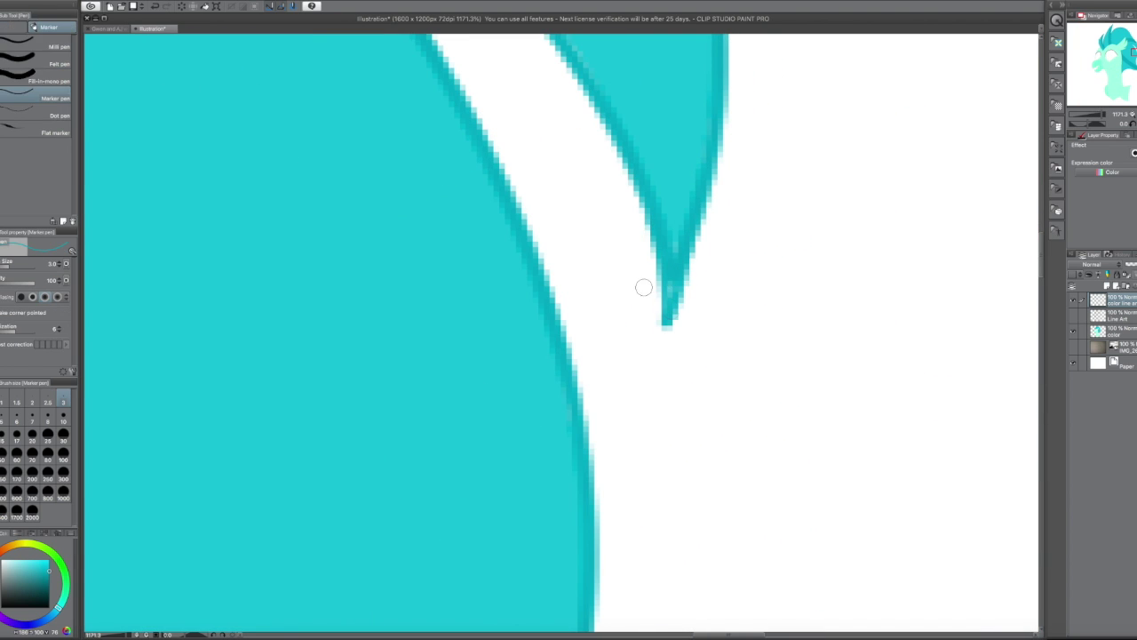
key(e)
drag(684, 258, 662, 329)
scroll(657, 376, down, 4)
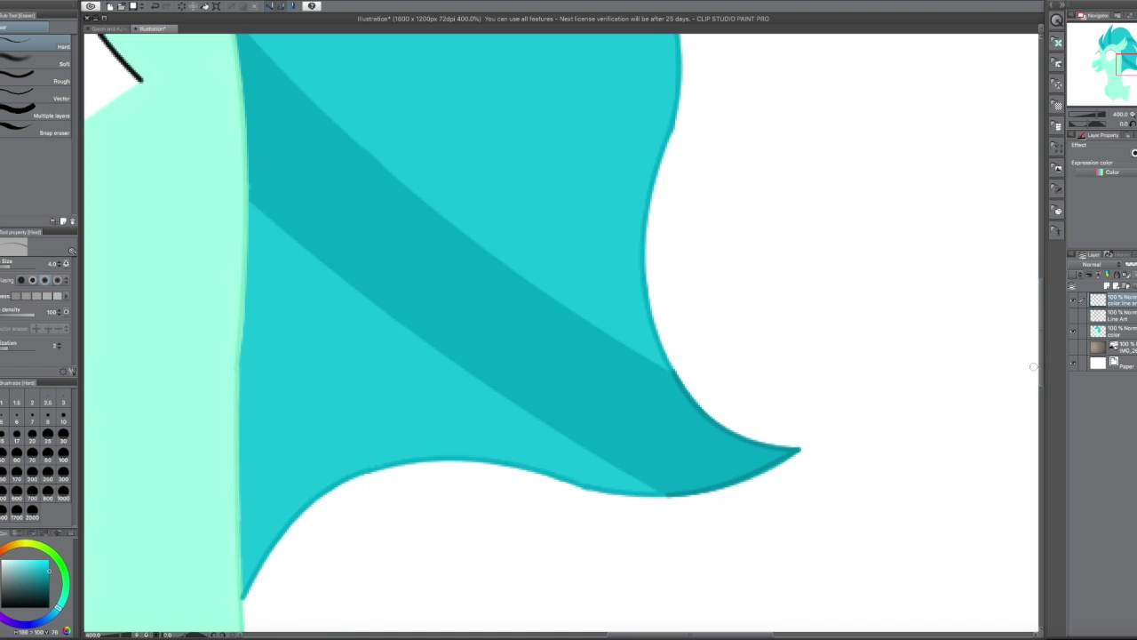
Lengthen the dark point at the mane's lower rear corner with the Marker pen and taper it with the Hard eraser
scroll(812, 332, up, 4)
key(p)
drag(747, 284, 782, 265)
key(ctrl+z)
drag(711, 328, 798, 267)
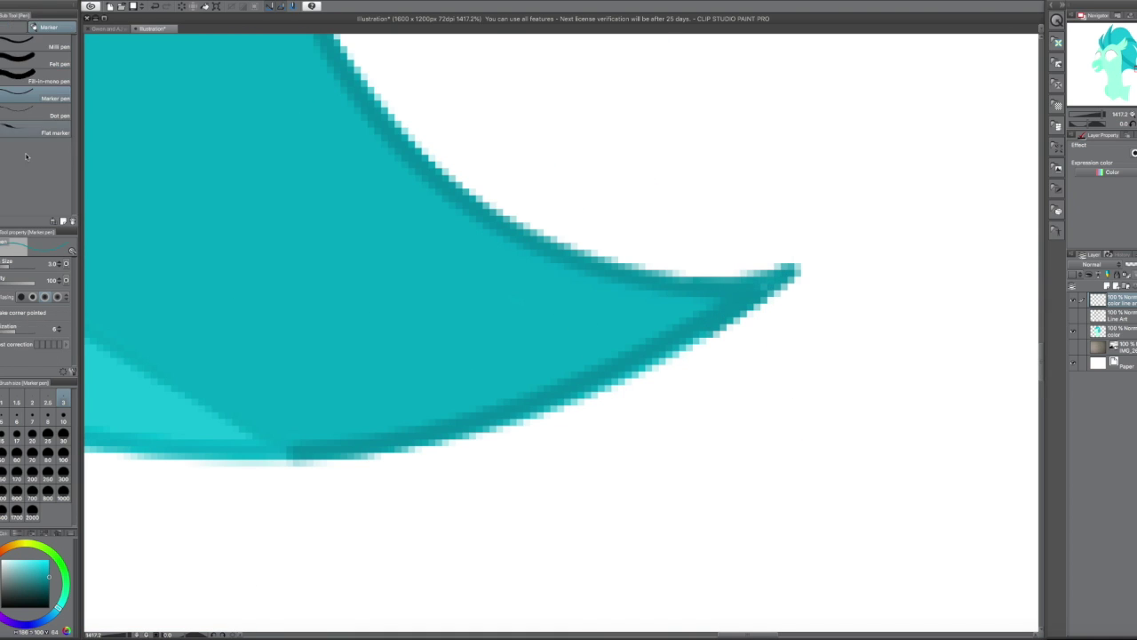
key(e)
mouse_move(669, 409)
mouse_down()
mouse_move(737, 452)
mouse_move(314, 337)
mouse_up()
Extend and taper the teal line at the inner end of the gap beneath the hanging rear mane strand
key(p)
drag(608, 229, 680, 293)
drag(579, 210, 613, 233)
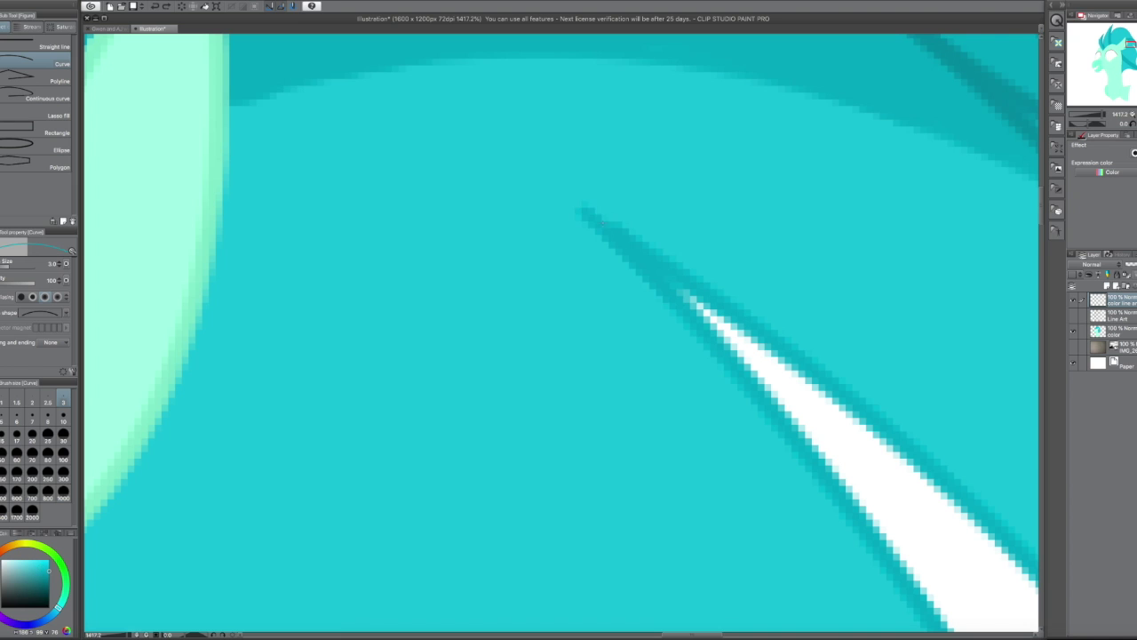
key(e)
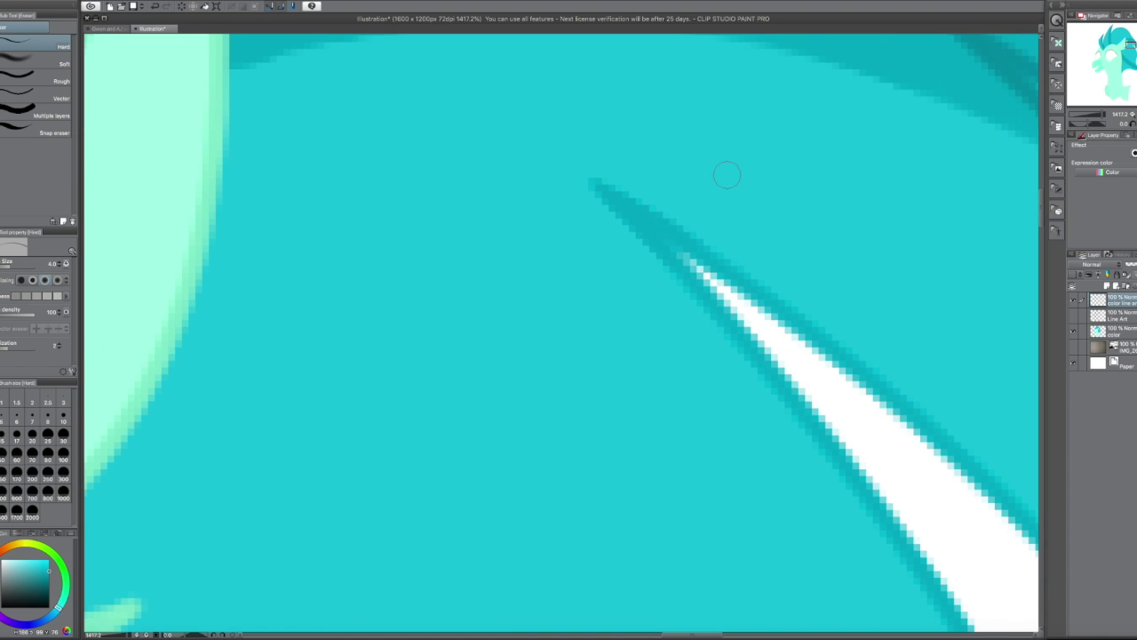
key(p)
Extend the dark lines at the tall tuft's two notches and taper their ends with the Hard eraser
scroll(709, 275, down, 5)
scroll(549, 259, up, 5)
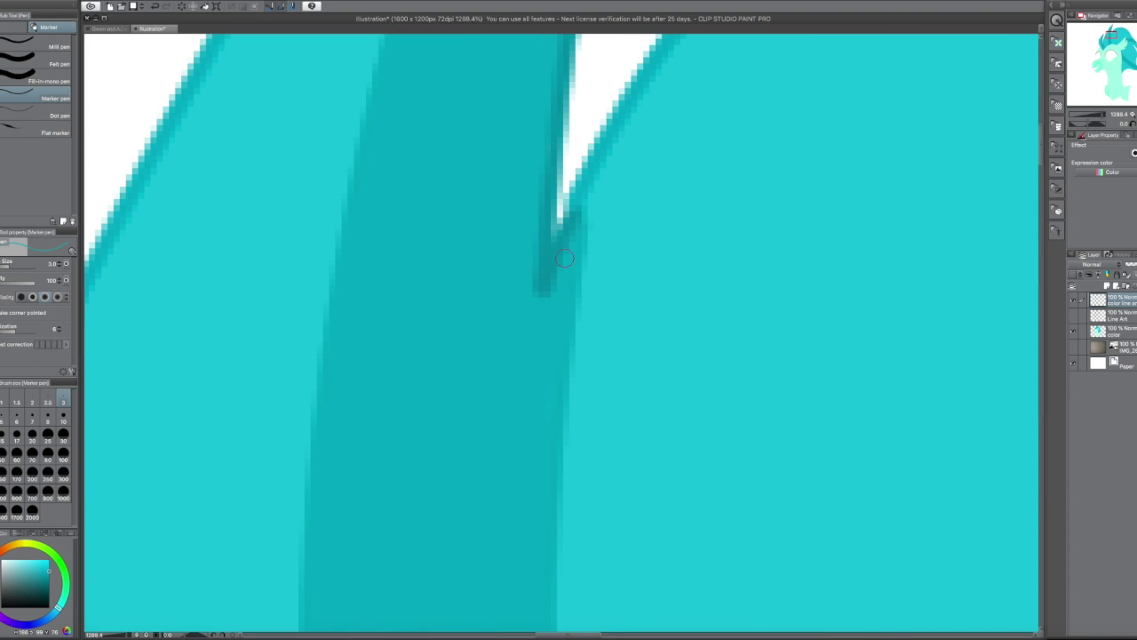
key(u)
key(e)
drag(537, 348, 573, 267)
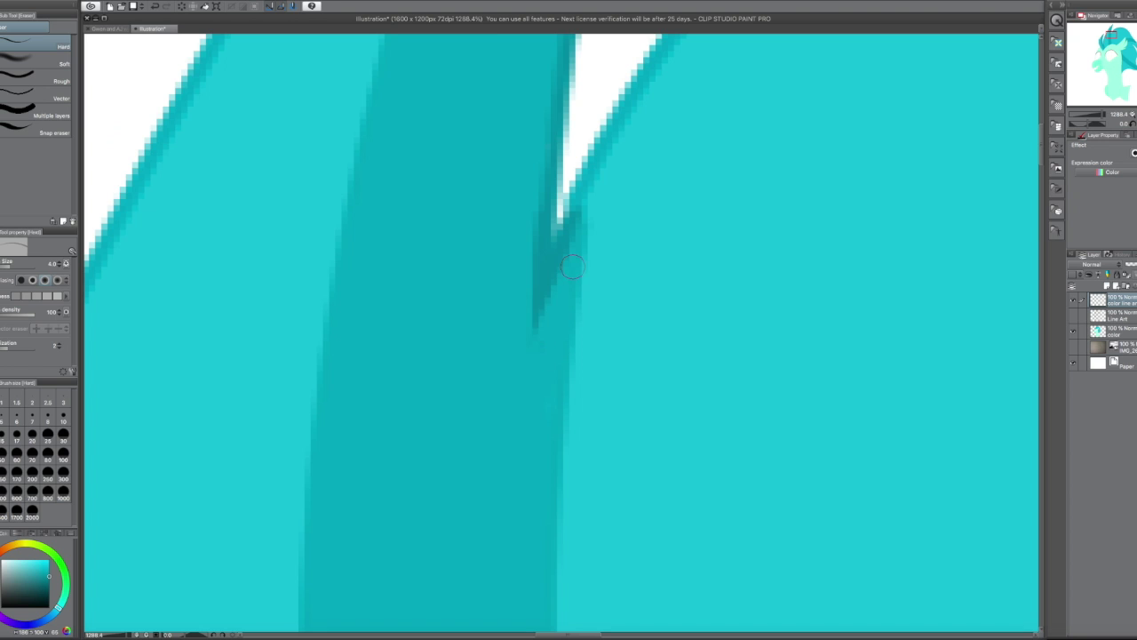
key(u)
key(e)
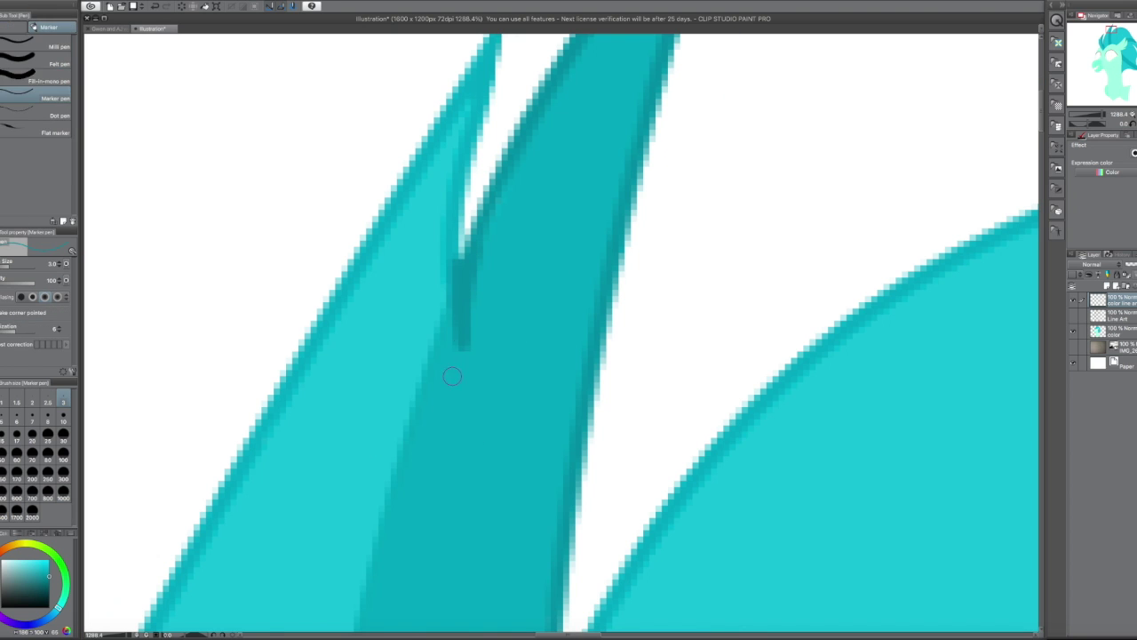
Sharpen the ear's two upper points and taper the line in the notch between them using green curves and the Hard eraser
scroll(480, 316, down, 6)
scroll(751, 578, up, 4)
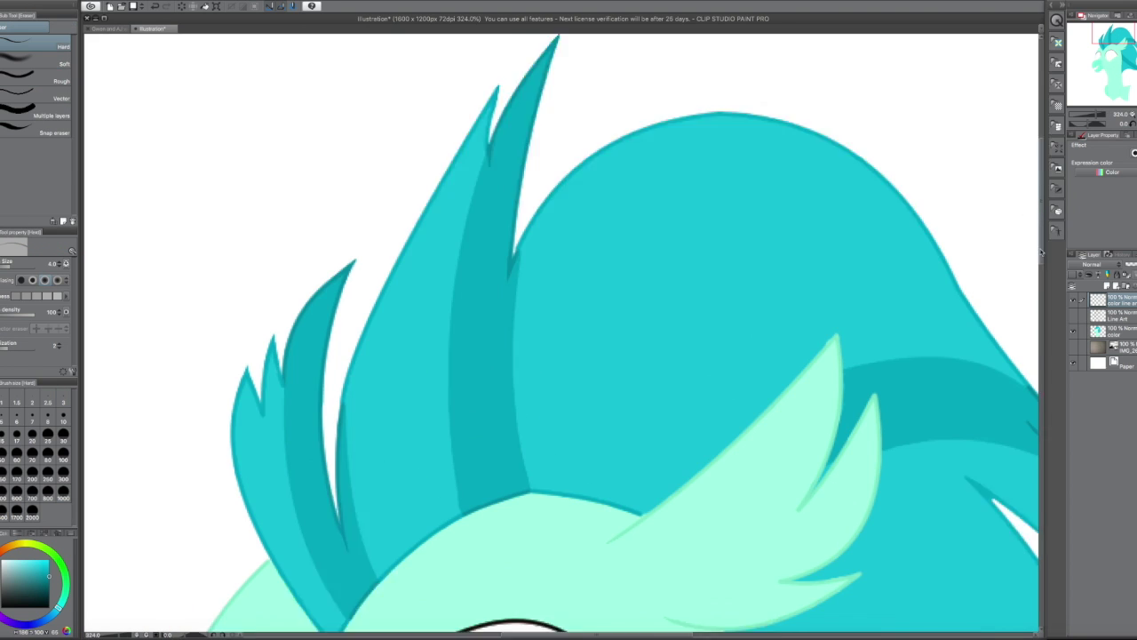
scroll(548, 330, up, 3)
key(u)
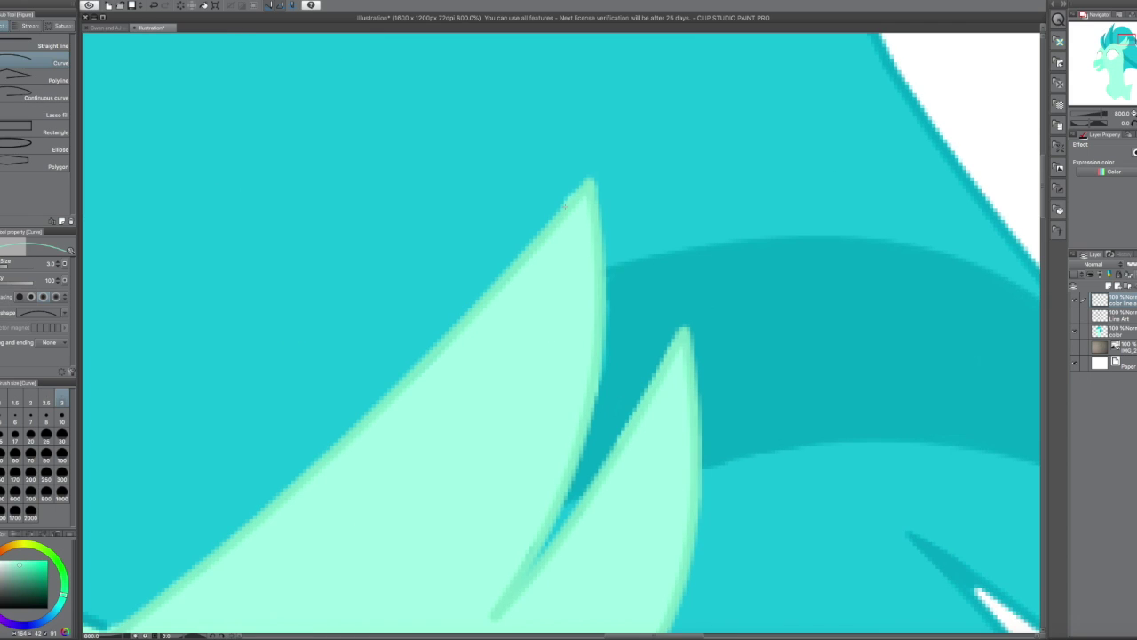
key(e)
scroll(521, 366, down, 5)
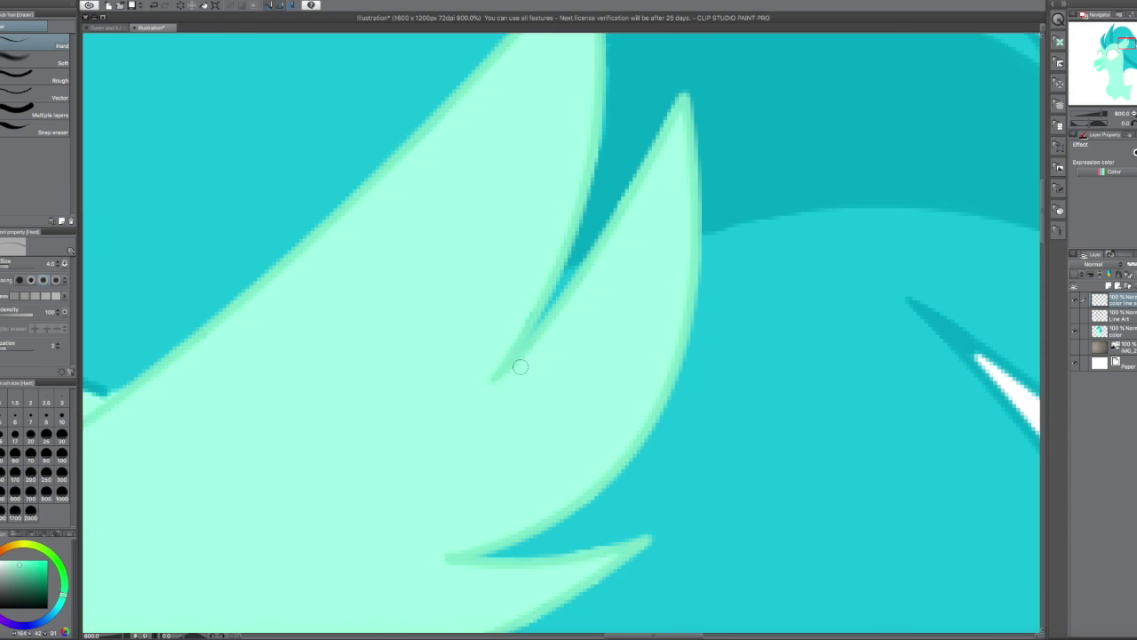
key(u)
key(e)
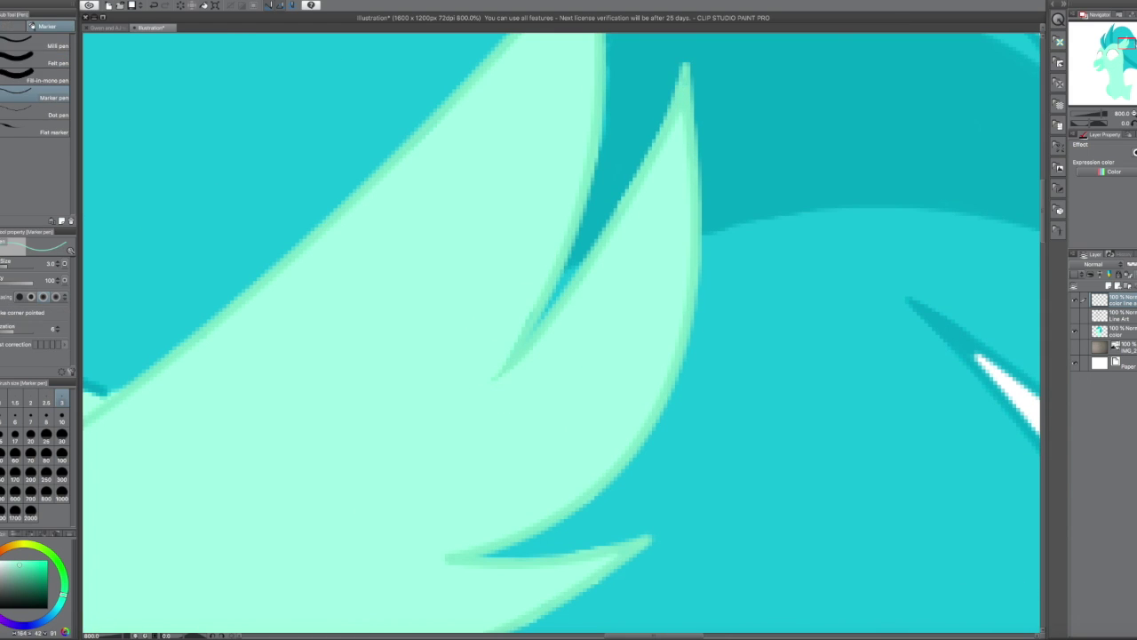
Sharpen the ear's lowest point and extend and taper the inner end of the line above it
scroll(666, 248, down, 6)
key(u)
key(e)
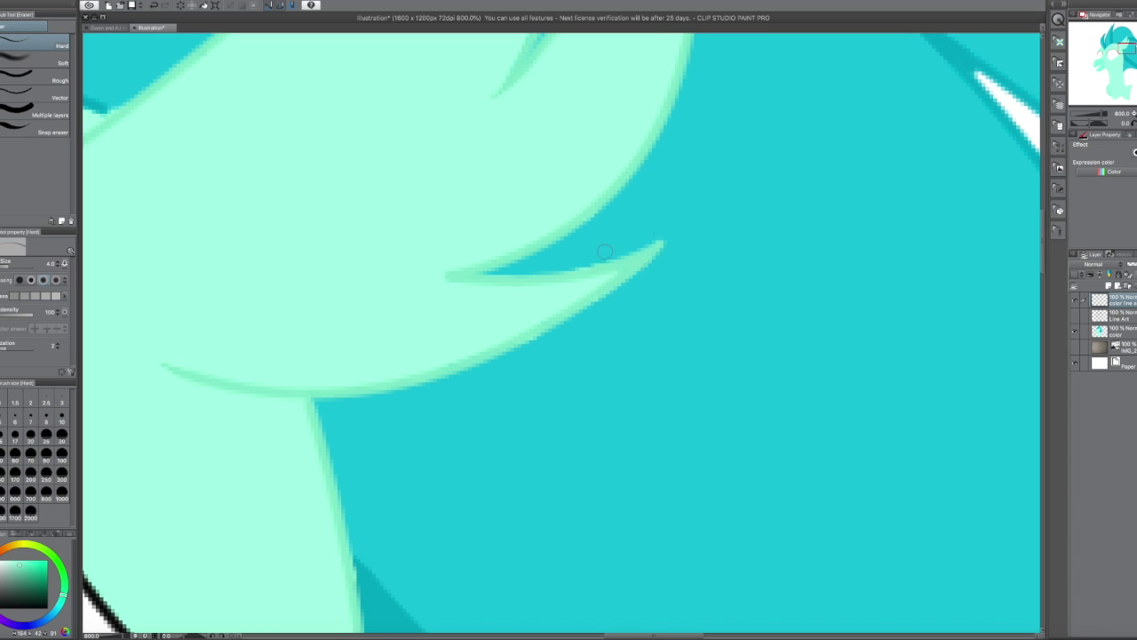
key(u)
key(e)
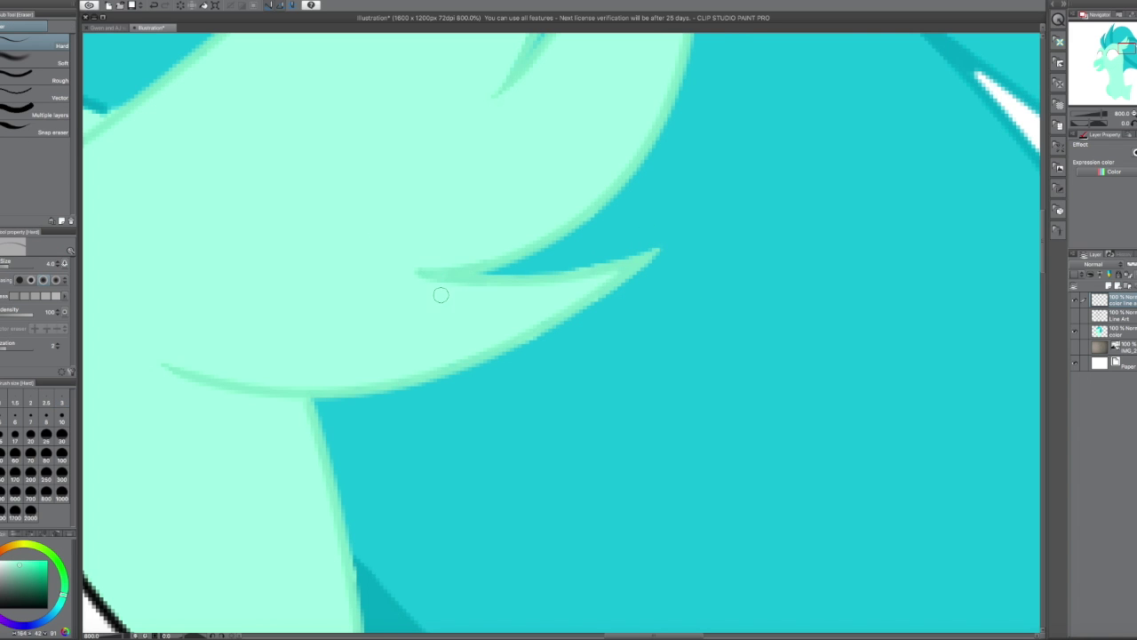
Taper the outer lower end of the smaller eye's black lid line with the Hard eraser
scroll(439, 294, down, 4)
drag(558, 636, 916, 637)
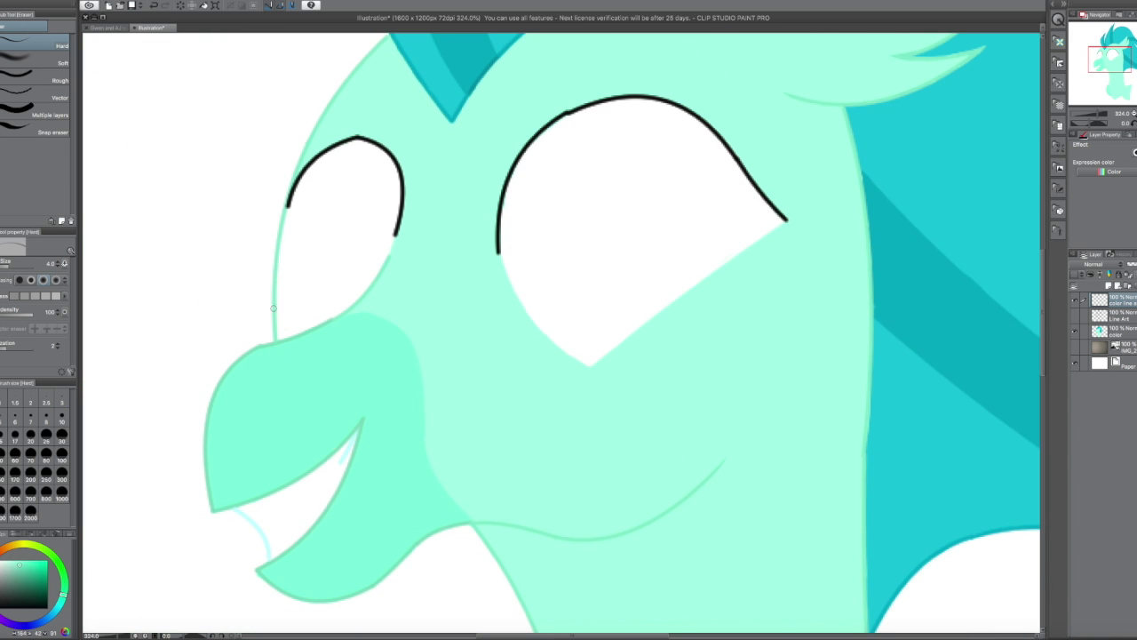
key(u)
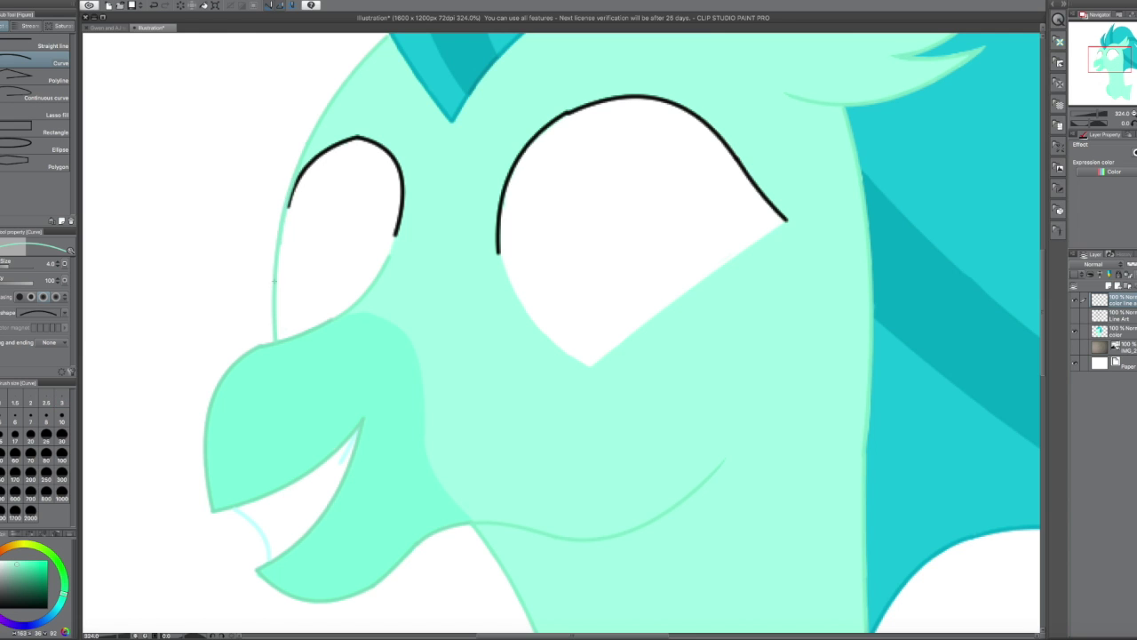
scroll(561, 335, down, 5)
scroll(562, 335, up, 5)
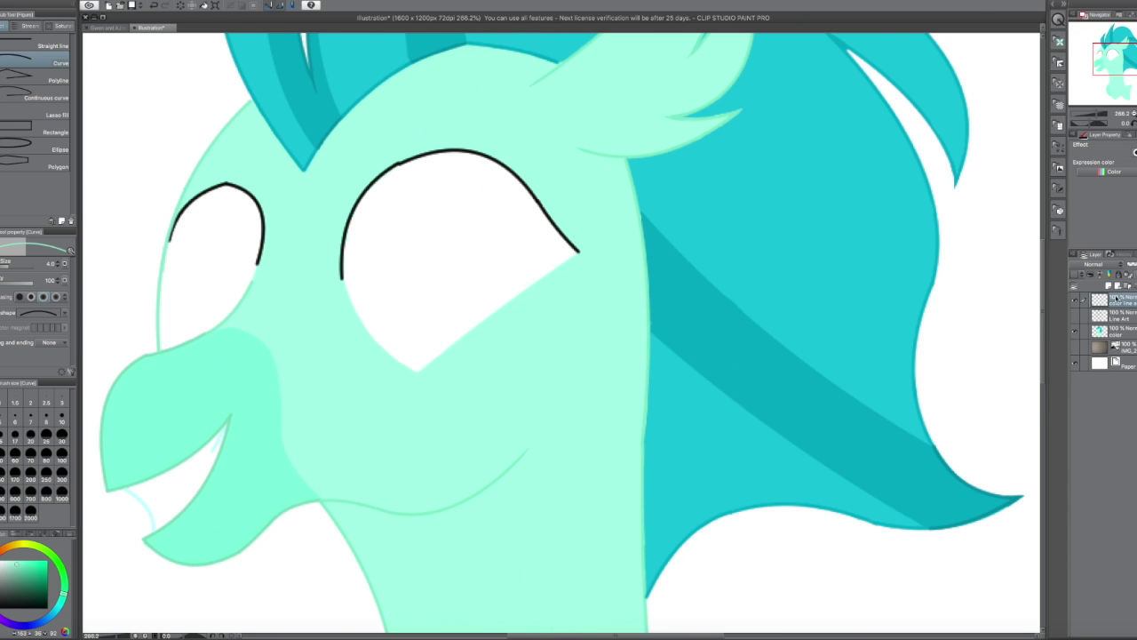
On a new layer, draw a saturated blue ellipse inside each eye and fill both as irises
click(1109, 286)
click(53, 149)
click(11, 622)
drag(18, 624, 32, 625)
mouse_move(356, 134)
mouse_down()
mouse_move(495, 400)
mouse_move(563, 412)
mouse_move(530, 413)
mouse_up()
drag(179, 181, 291, 361)
key(g)
click(233, 267)
click(444, 267)
Erase the blue iris colour spilling past the outlines of both eyes with the Hard eraser
key(e)
mouse_move(283, 251)
mouse_down()
mouse_move(249, 351)
mouse_move(266, 303)
mouse_move(258, 191)
mouse_move(271, 302)
mouse_up()
mouse_move(409, 134)
mouse_down()
mouse_move(438, 122)
mouse_move(514, 162)
mouse_up()
mouse_move(378, 355)
mouse_down()
mouse_move(530, 366)
mouse_move(517, 307)
mouse_move(443, 362)
mouse_up()
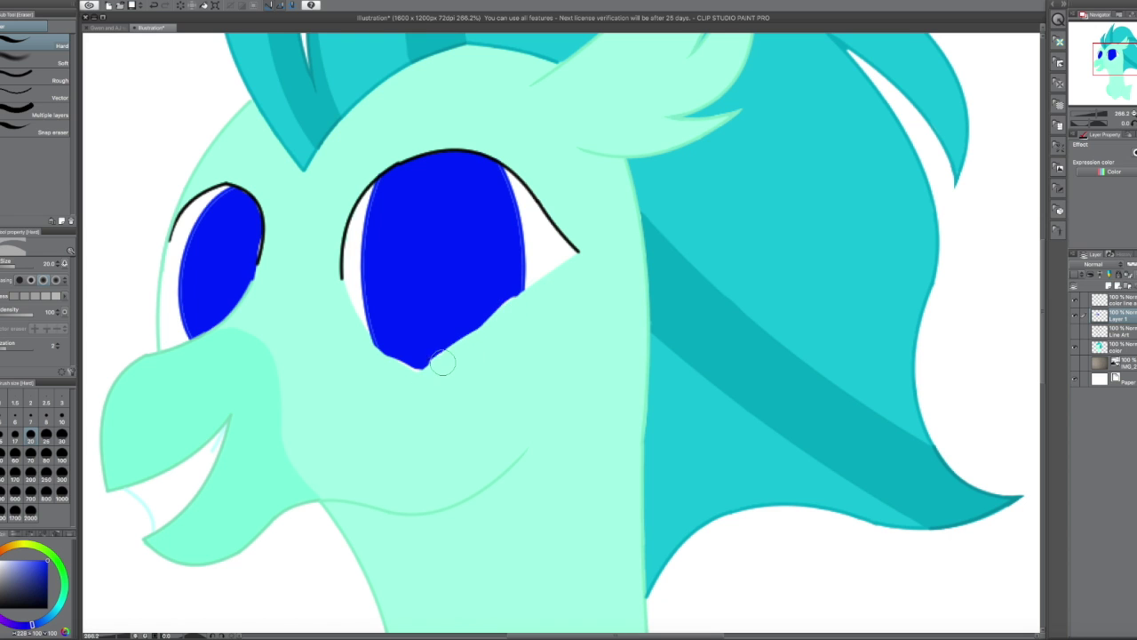
Sharpen the larger iris's lower edges and pointed bottom, and fill its thin gaps using blue curves and the Marker pen
key(u)
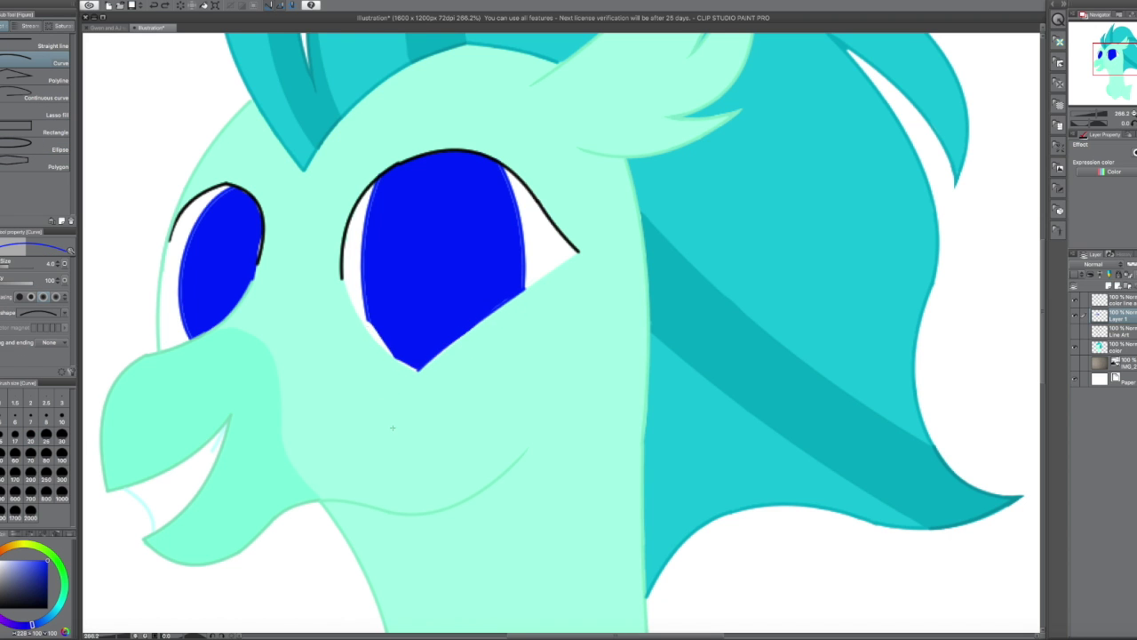
scroll(391, 427, up, 2)
key(p)
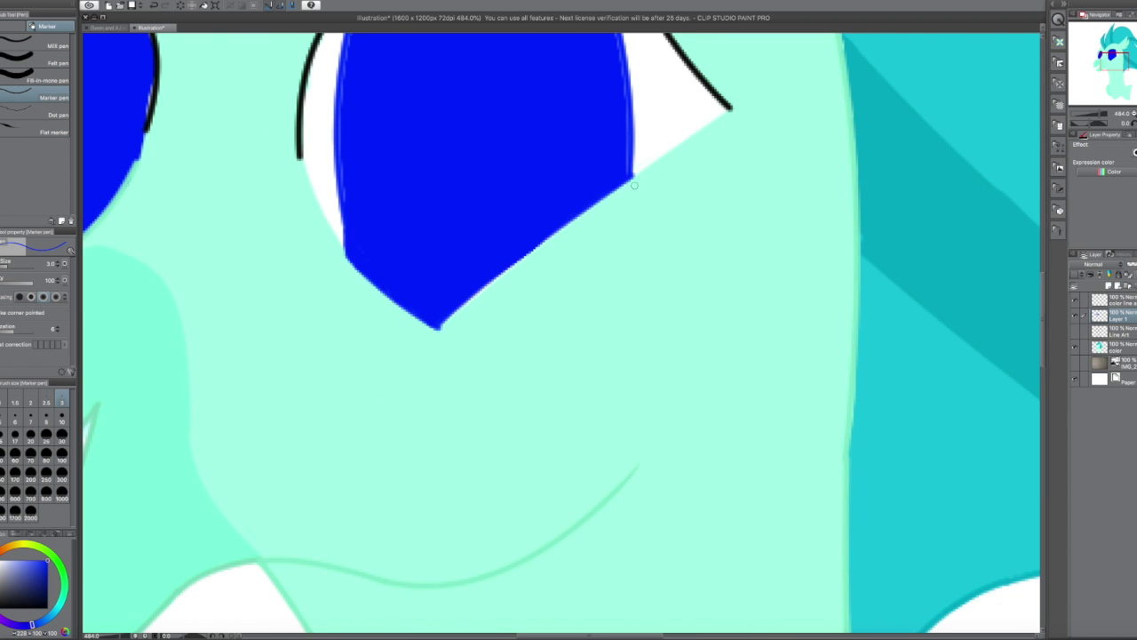
scroll(635, 185, up, 4)
drag(342, 275, 341, 360)
key(e)
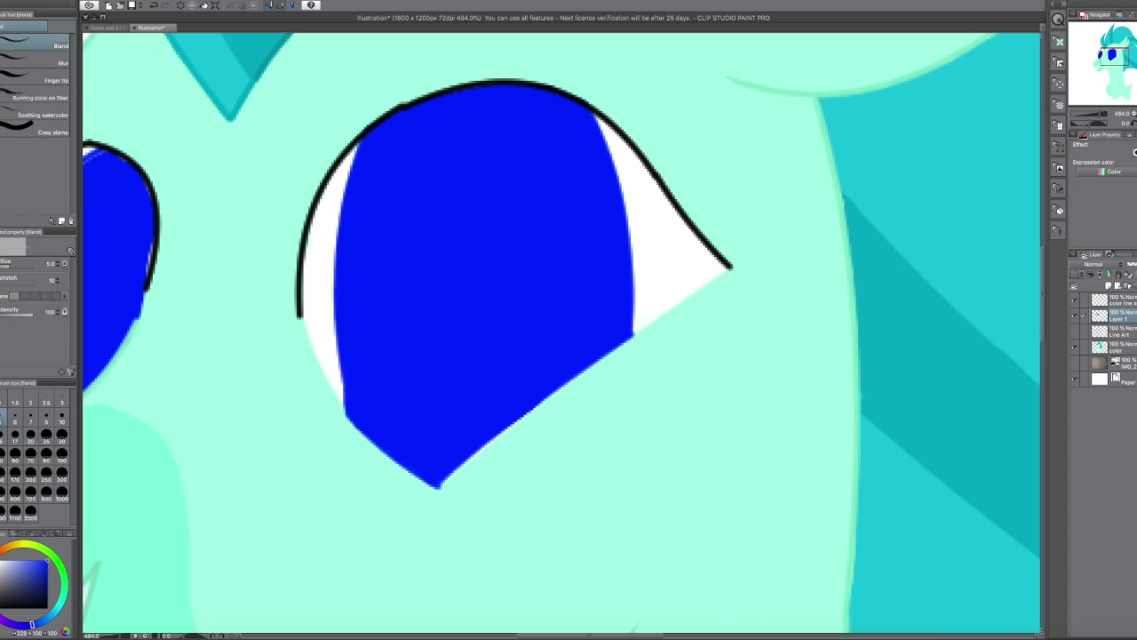
key(p)
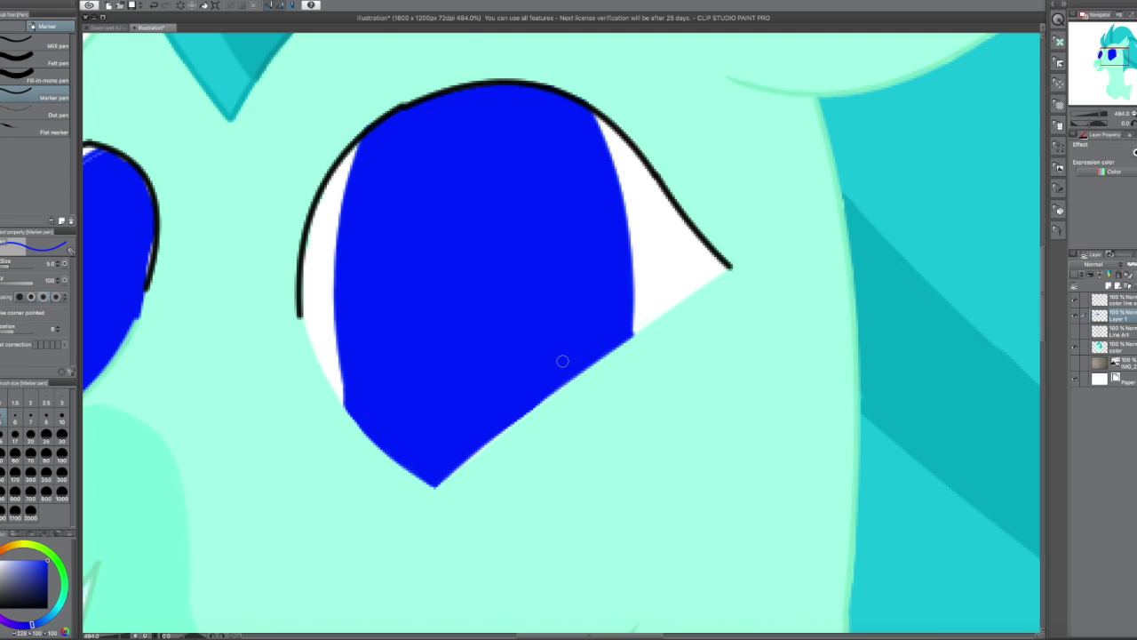
Fill the thin gap along the smaller iris's outer edge and trim the blue beside the black lid line's inner end
scroll(469, 460, left, 5)
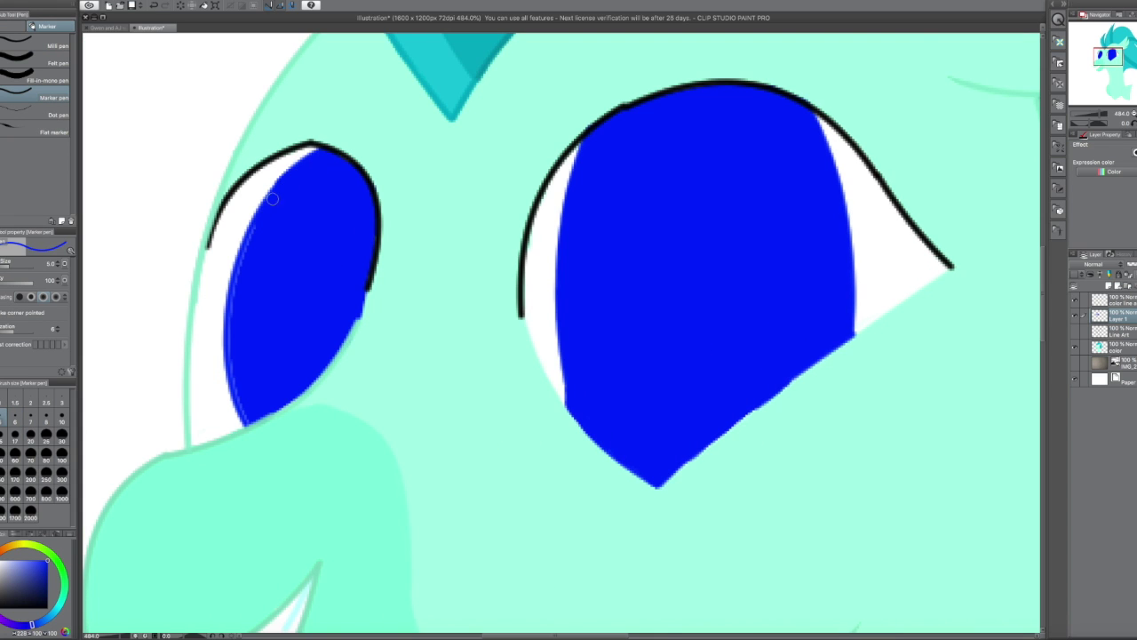
key(e)
drag(365, 297, 369, 285)
scroll(562, 274, down, 4)
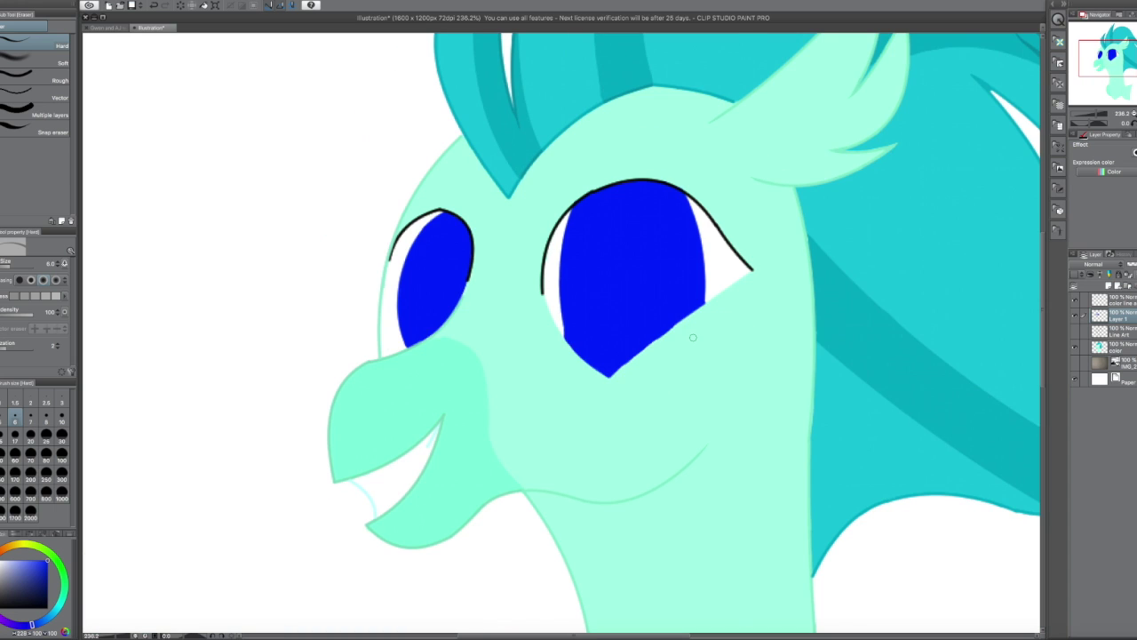
Add a filled darker blue ellipse inside each iris and erase the parts extending beyond the eyes
scroll(563, 336, right, 5)
key(u)
mouse_move(377, 218)
mouse_down()
mouse_move(338, 306)
mouse_move(275, 348)
mouse_move(443, 173)
mouse_up()
scroll(307, 335, up, 4)
key(e)
drag(849, 306, 754, 453)
scroll(681, 461, down, 3)
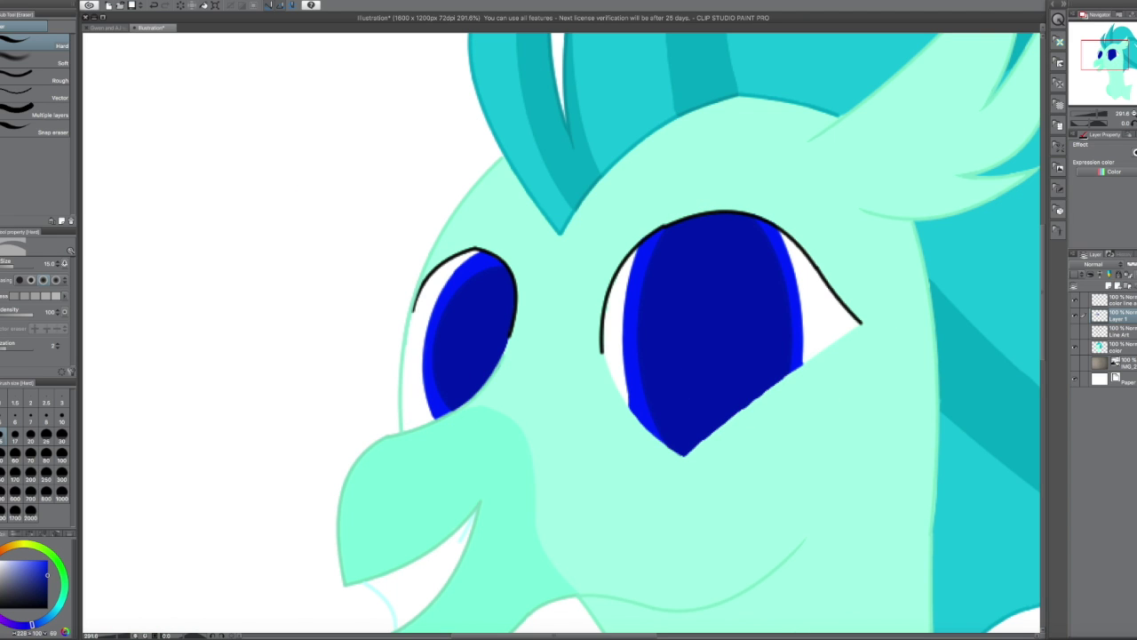
Shade the upper part of both irises dark blue with the Soft airbrush at size 25
key(b)
click(46, 433)
drag(778, 222, 666, 238)
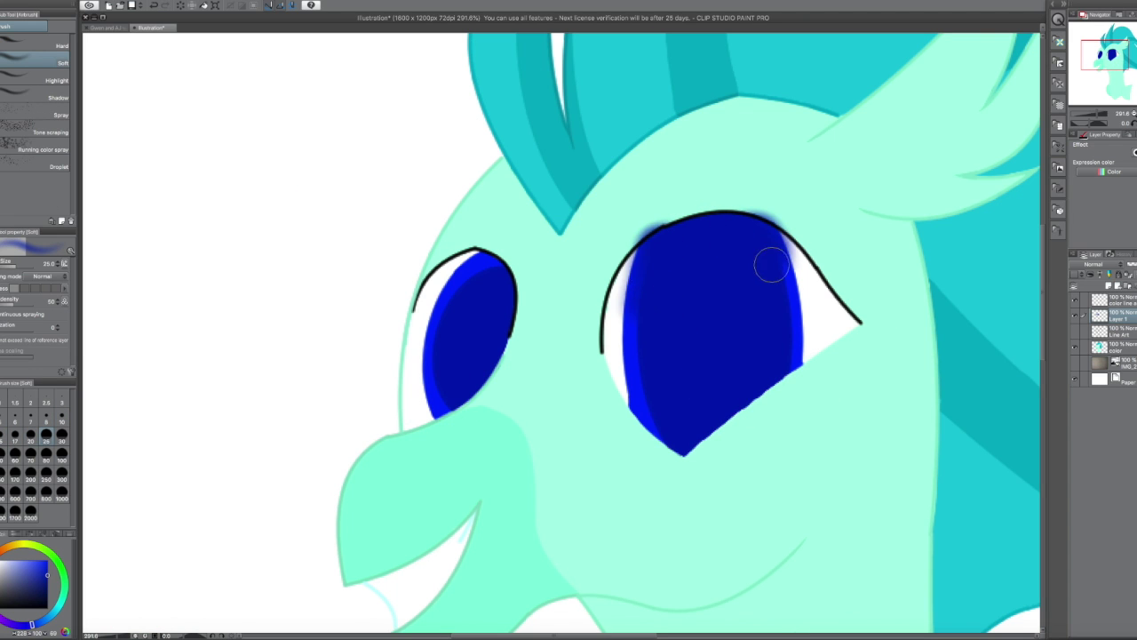
Paint bright blue streaks along the irises' side rims and lighter blue patches at their lower edges with the Marker pen
key(p)
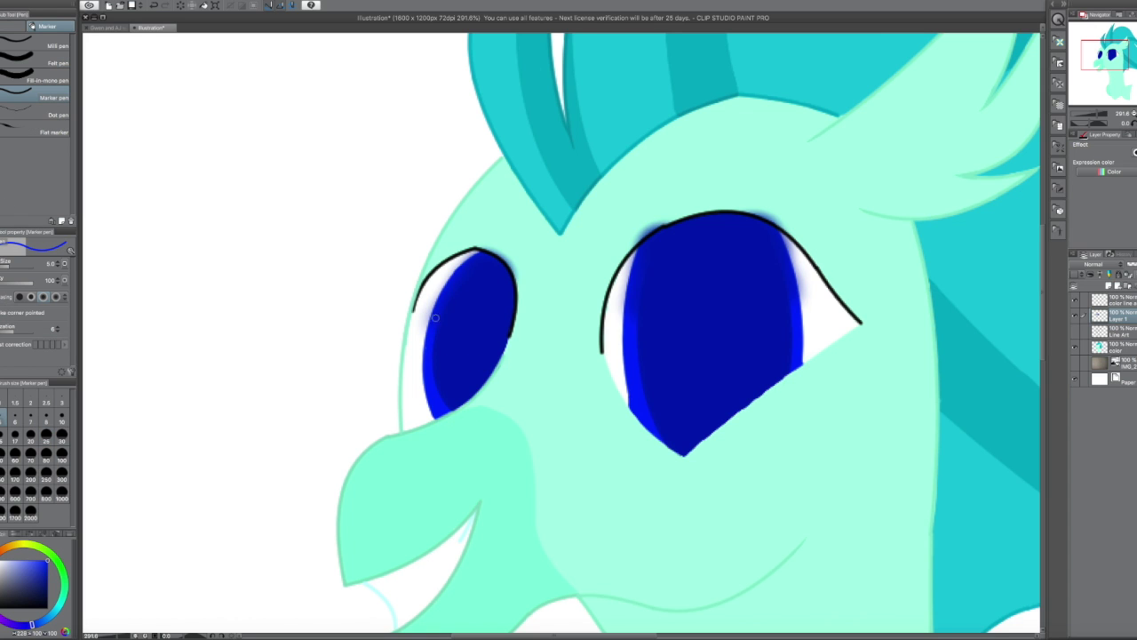
scroll(470, 337, up, 3)
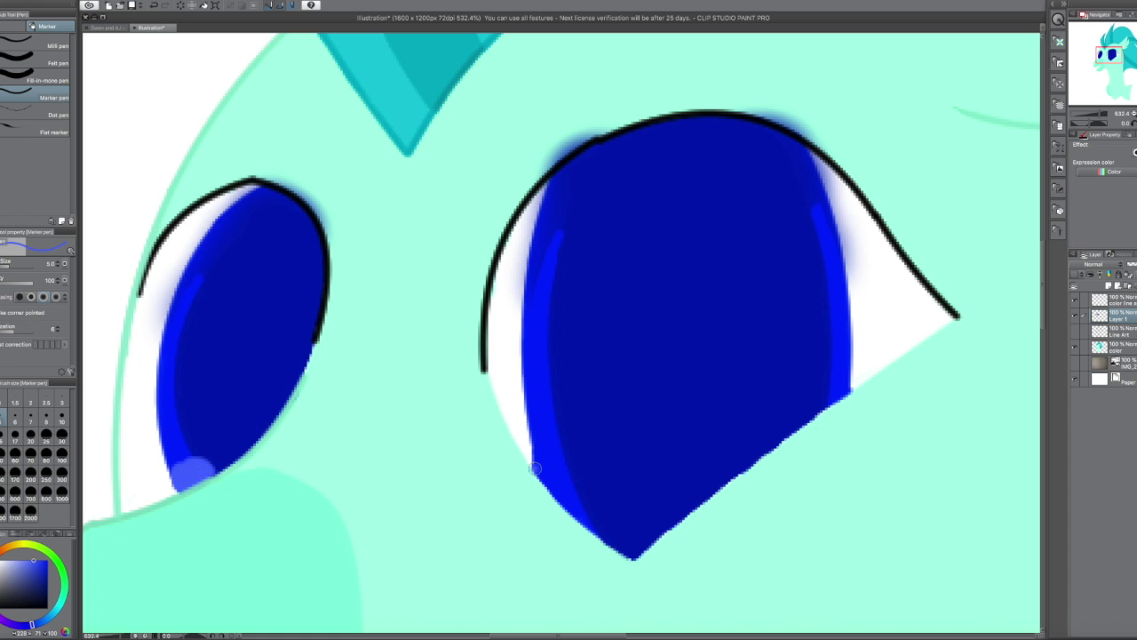
drag(534, 469, 573, 498)
Smooth the light blue patches and rim streaks into the dark blue of both irises with the Blend tool at size 8
key(j)
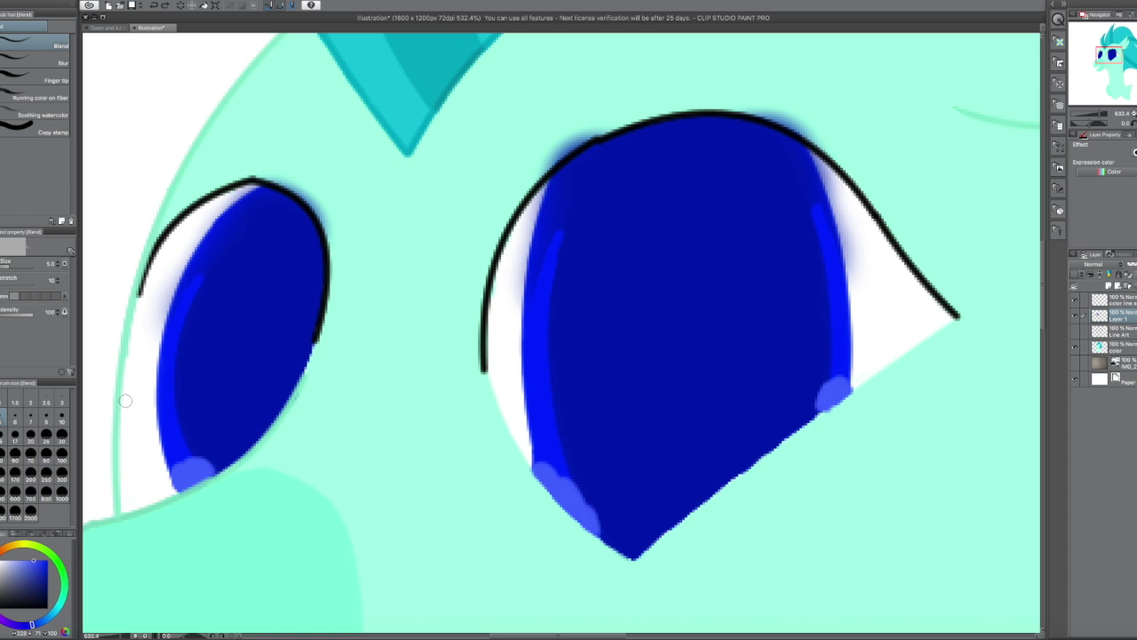
click(47, 414)
mouse_move(173, 355)
mouse_down()
mouse_move(195, 475)
mouse_move(191, 462)
mouse_up()
mouse_move(187, 409)
mouse_down()
mouse_move(180, 308)
mouse_move(188, 466)
mouse_move(170, 397)
mouse_up()
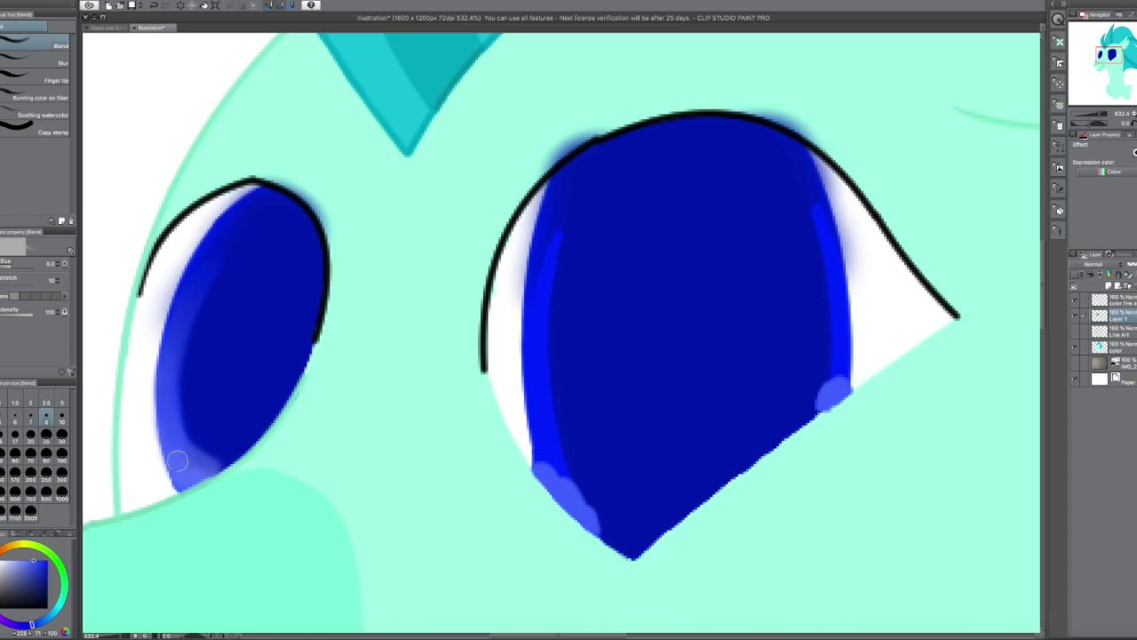
drag(552, 637, 560, 636)
mouse_move(444, 480)
mouse_down()
mouse_move(459, 451)
mouse_move(475, 205)
mouse_move(447, 356)
mouse_up()
mouse_move(737, 391)
mouse_down()
mouse_move(704, 179)
mouse_move(731, 387)
mouse_move(736, 284)
mouse_move(727, 355)
mouse_up()
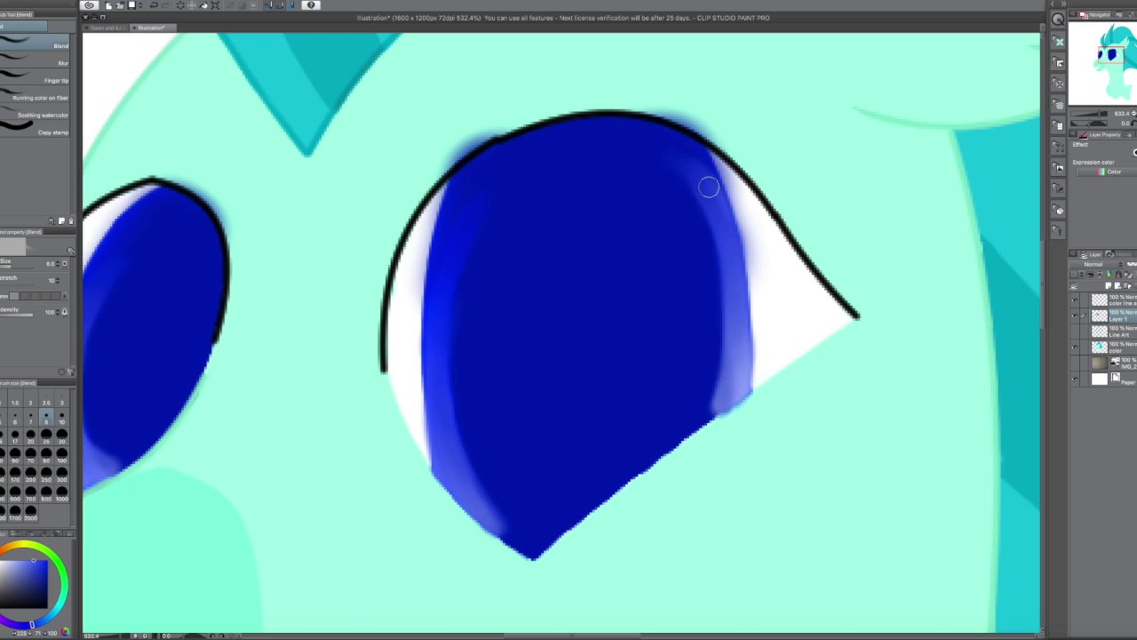
drag(519, 540, 715, 417)
Erase the soft blue shading that spills over the eye whites and past the lid lines of both eyes
key(e)
mouse_move(727, 138)
mouse_down()
mouse_move(724, 191)
mouse_move(751, 267)
mouse_up()
drag(417, 199, 418, 302)
drag(645, 599, 950, 599)
mouse_move(400, 196)
mouse_down()
mouse_move(525, 222)
mouse_move(353, 296)
mouse_up()
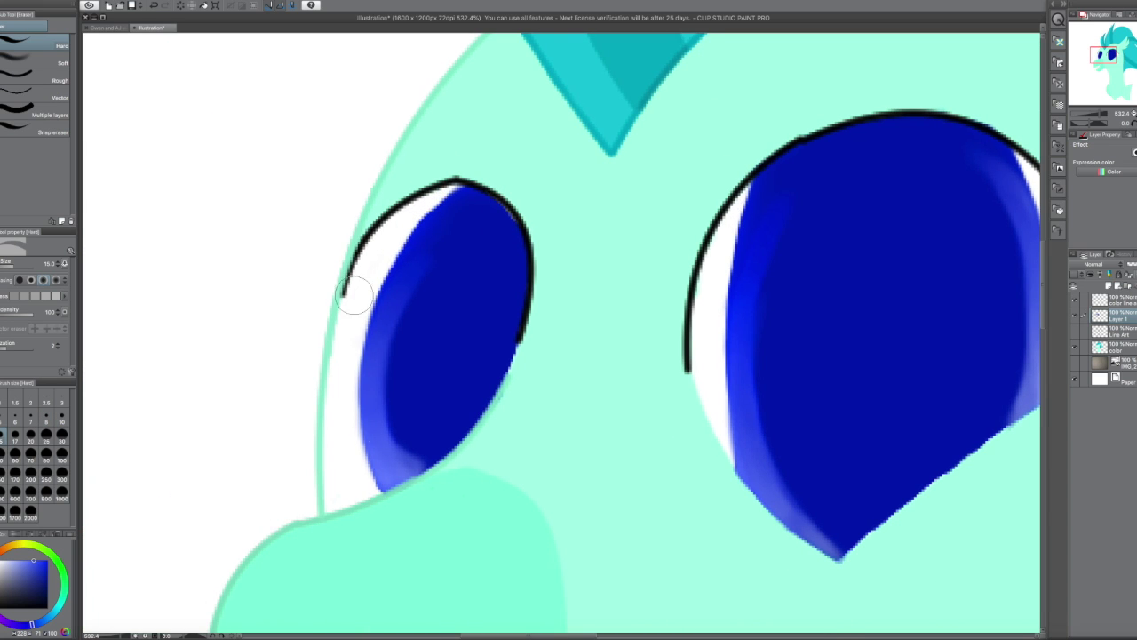
key(g)
drag(800, 355, 502, 355)
drag(658, 158, 656, 160)
drag(531, 422, 528, 425)
click(658, 196)
click(528, 449)
key(p)
key(u)
drag(677, 186, 904, 186)
drag(375, 211, 412, 270)
drag(368, 414, 407, 463)
key(g)
click(394, 238)
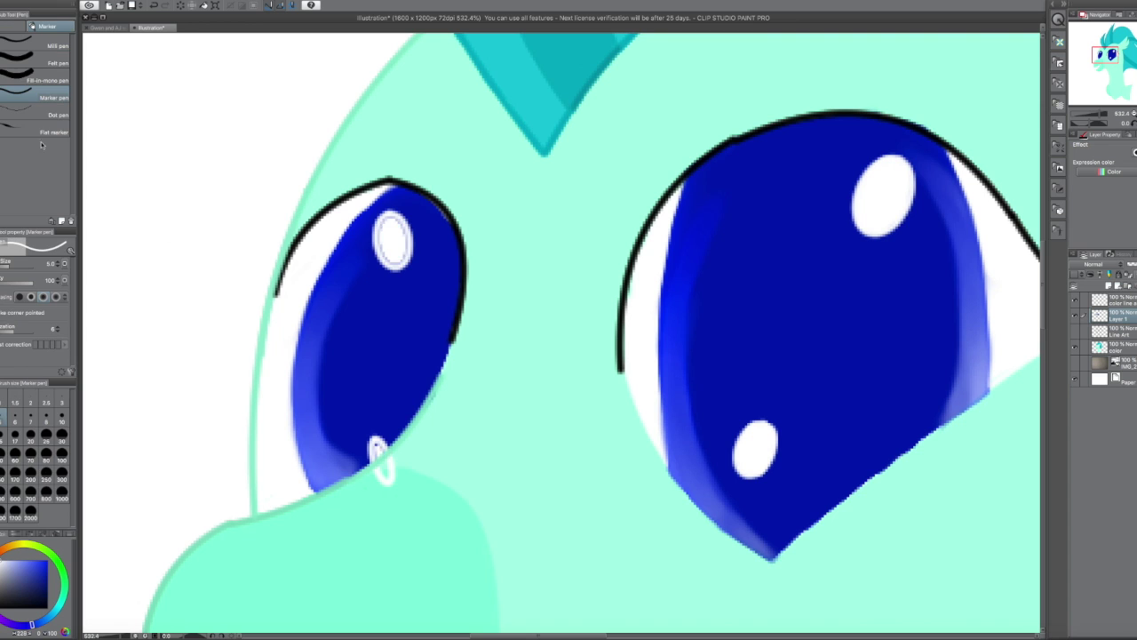
key(ctrl+z)
key(ctrl+z)
key(ctrl+z)
key(ctrl+z)
key(ctrl+z)
key(ctrl+z)
key(ctrl+z)
On a new layer, draw a large upper and a small lower white ellipse highlight on each iris, filling the larger eye's pair
mouse_move(869, 189)
mouse_down()
mouse_move(575, 189)
mouse_move(631, 249)
mouse_up()
key(g)
click(602, 206)
mouse_move(444, 447)
mouse_down()
mouse_move(488, 501)
mouse_move(793, 474)
mouse_up()
click(465, 474)
key(u)
drag(412, 223, 451, 281)
drag(401, 428, 439, 487)
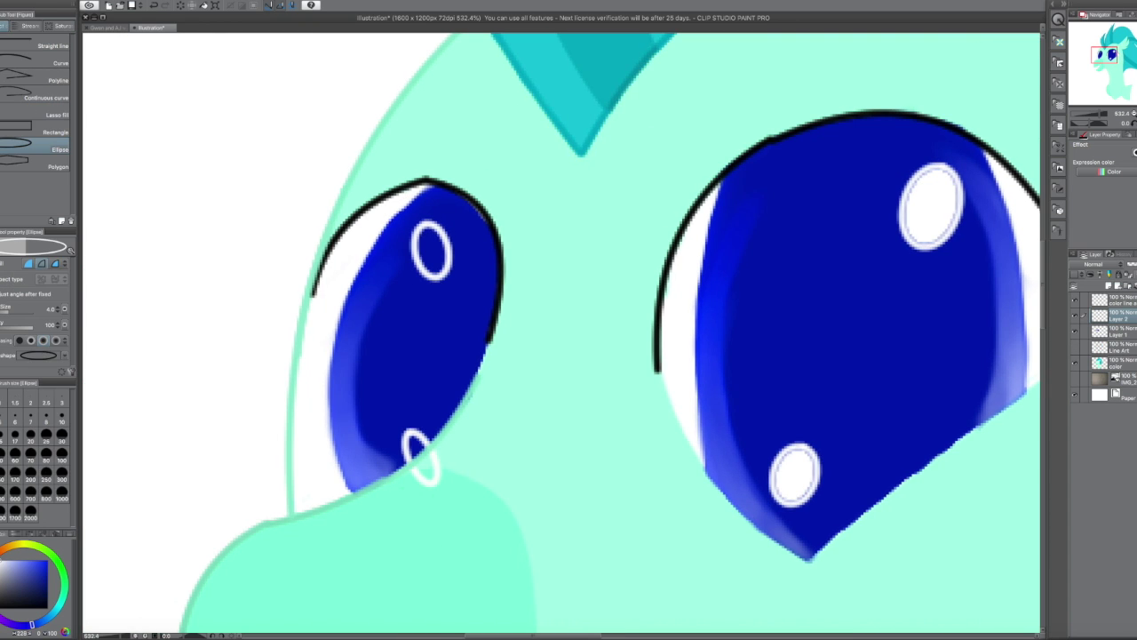
Finish filling the white eye highlights, trim the part outside the smaller eye, and set their layer's opacity to 70%
key(p)
drag(951, 218, 627, 218)
drag(478, 492, 484, 455)
scroll(484, 455, down, 3)
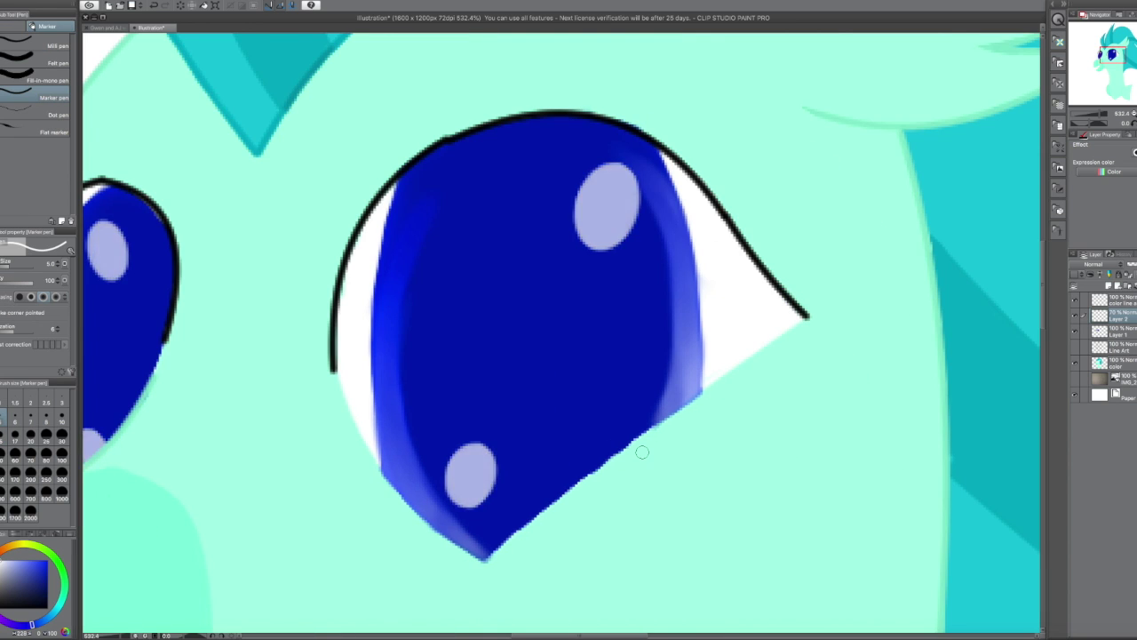
Outline a thin purple choker with rounded ends across the neck on the colour line art layer using curves
scroll(640, 453, down, 3)
scroll(708, 347, up, 3)
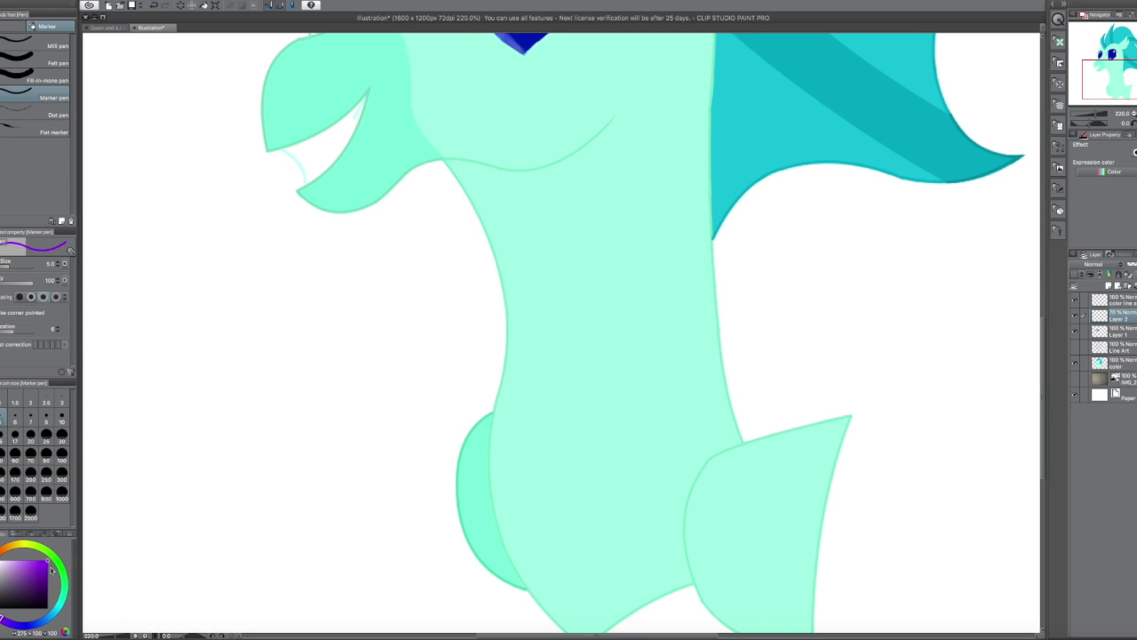
key(u)
key(ctrl+z)
key(p)
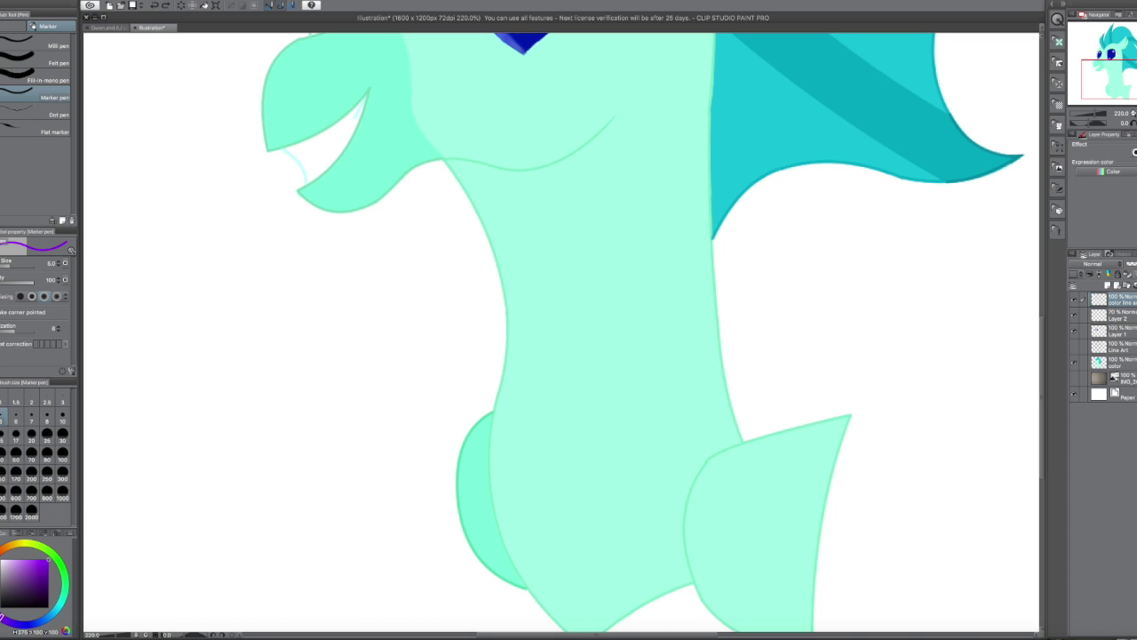
key(u)
mouse_move(721, 278)
mouse_down()
mouse_move(504, 322)
mouse_move(649, 303)
mouse_up()
Fill the choker outline with solid purple using the Marker pen
key(p)
scroll(622, 307, up, 4)
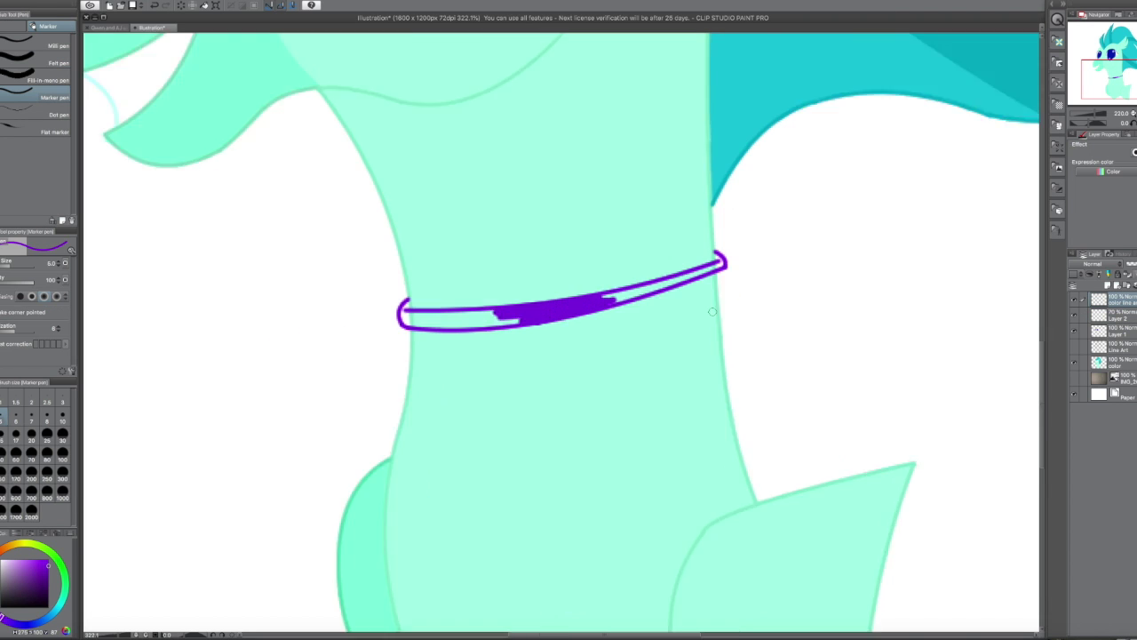
drag(676, 251, 606, 270)
mouse_move(210, 317)
mouse_down()
mouse_move(320, 322)
mouse_move(278, 334)
mouse_up()
Draw and fill a wide cyan bead and a narrower magenta bead wrapped around the front of the choker
key(u)
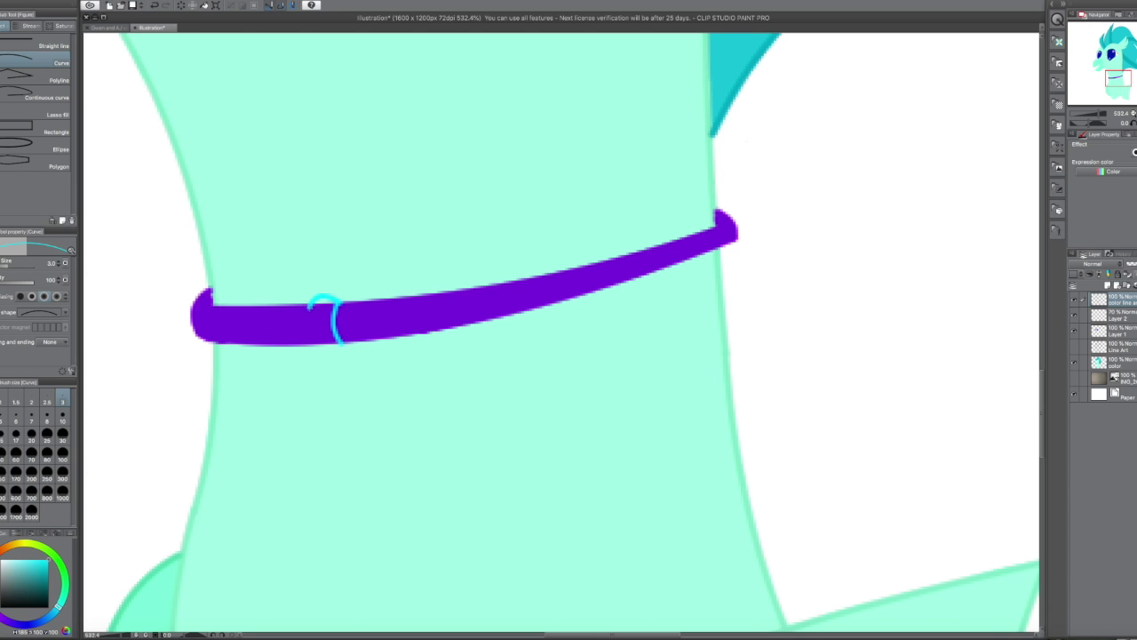
key(p)
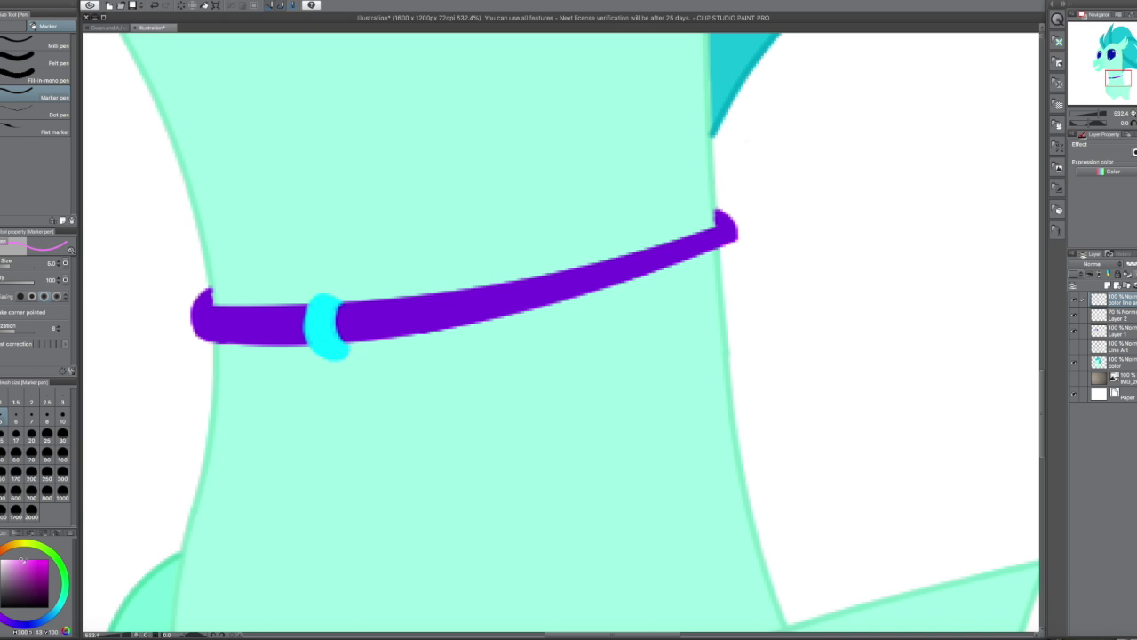
key(u)
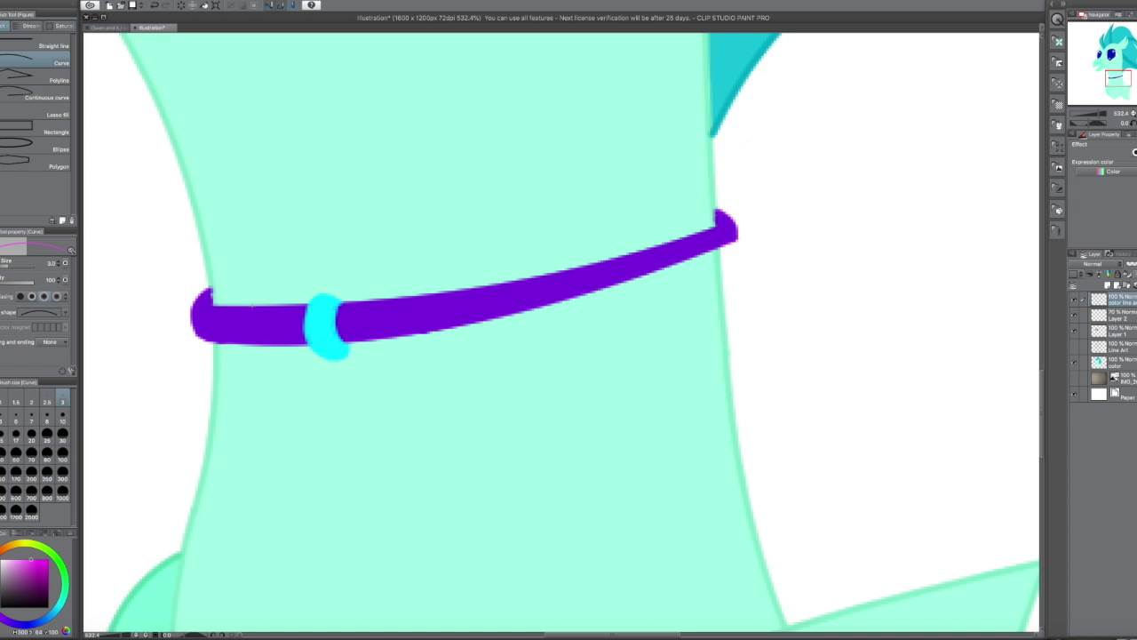
key(p)
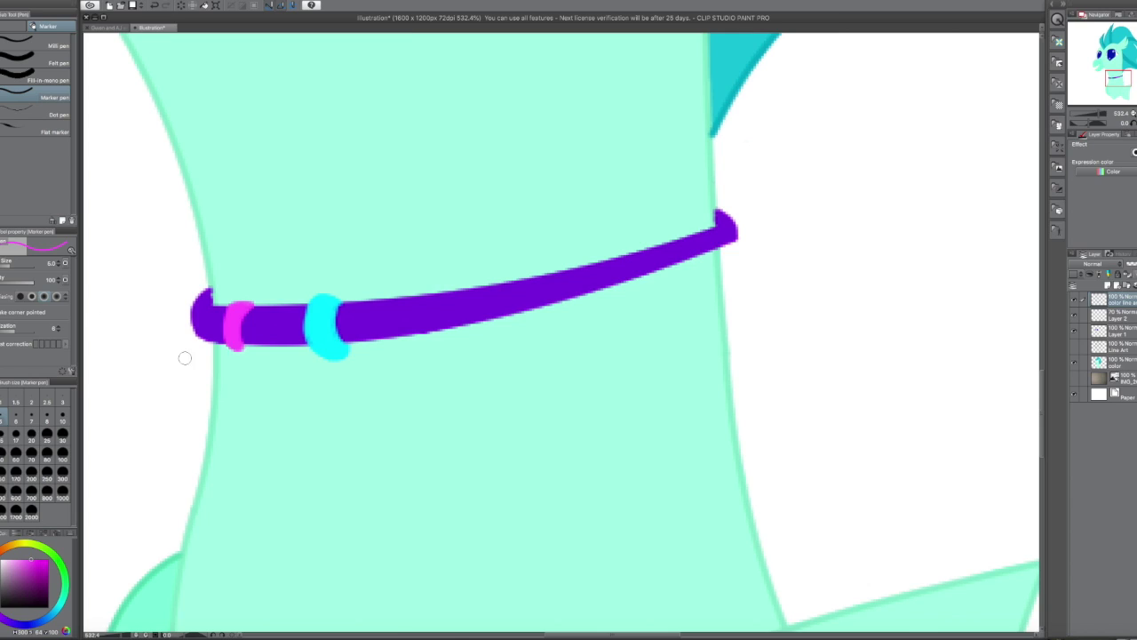
Hang a cyan oval bead and a flatter magenta oval bead beneath the choker's magenta bead
key(u)
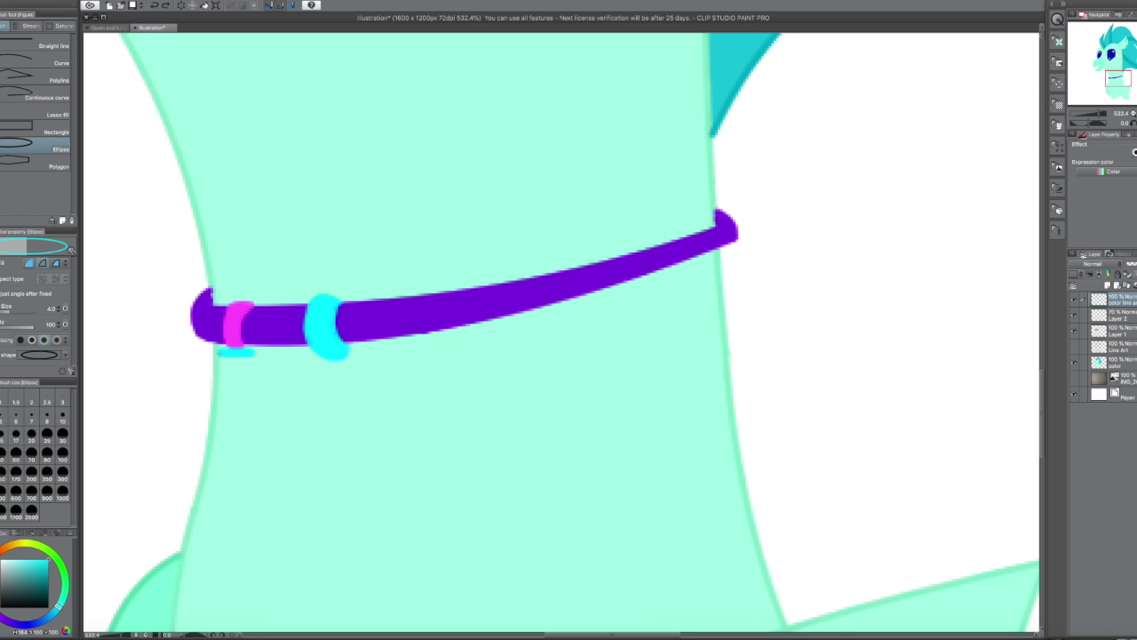
click(256, 373)
key(x)
click(257, 379)
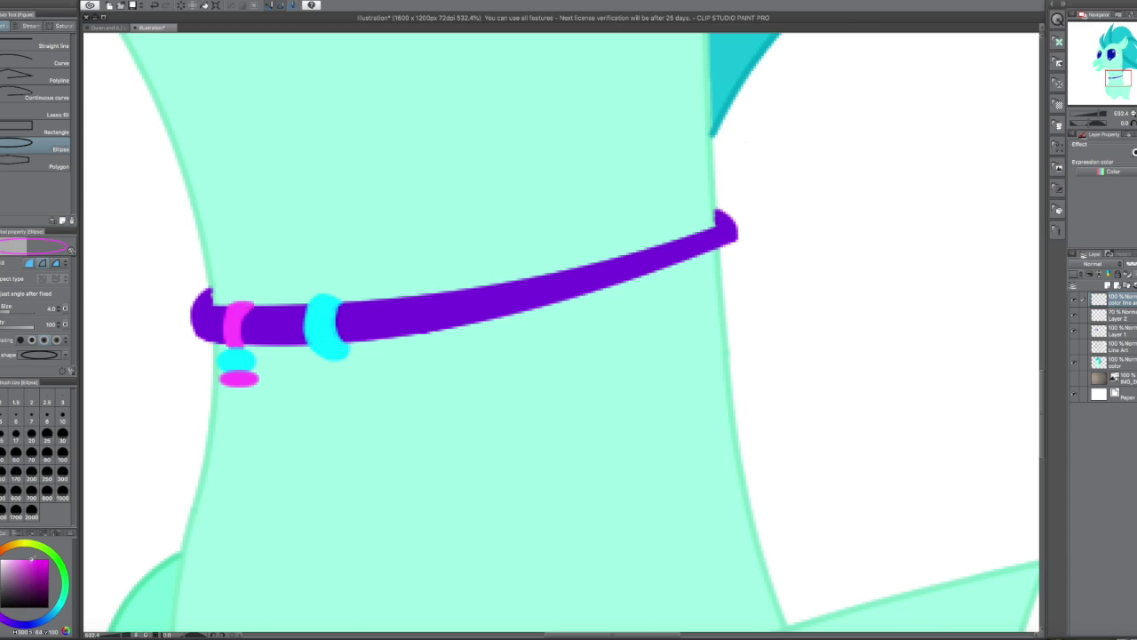
Draw a pointed, curved pendant beneath the hanging beads, filled light pink with a magenta inner section
click(32, 60)
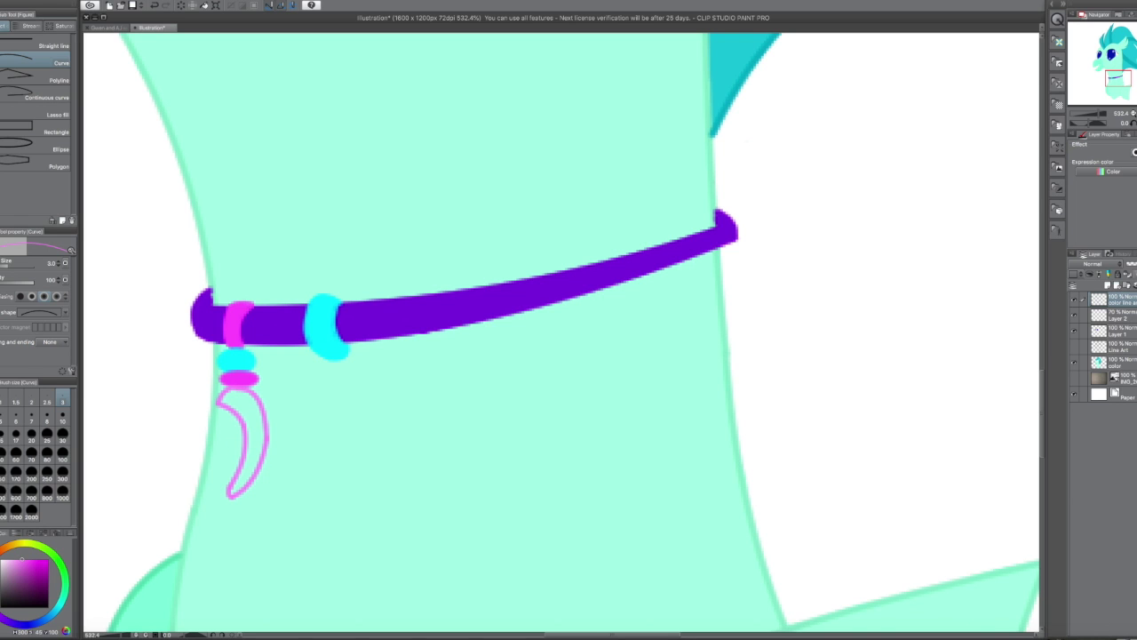
key(p)
drag(231, 400, 246, 414)
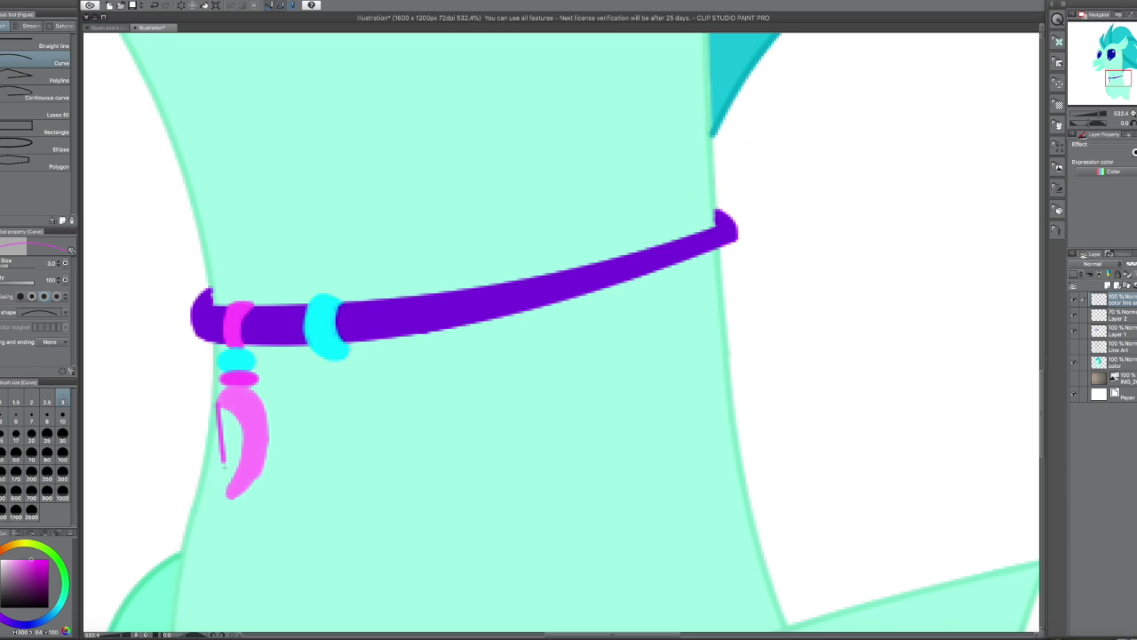
drag(227, 490, 229, 424)
Draw a cyan bead over the choker's front end and save the illustration as "Hippogriph speed art"
key(u)
mouse_move(212, 290)
mouse_down()
mouse_move(189, 291)
mouse_move(192, 334)
mouse_up()
key(p)
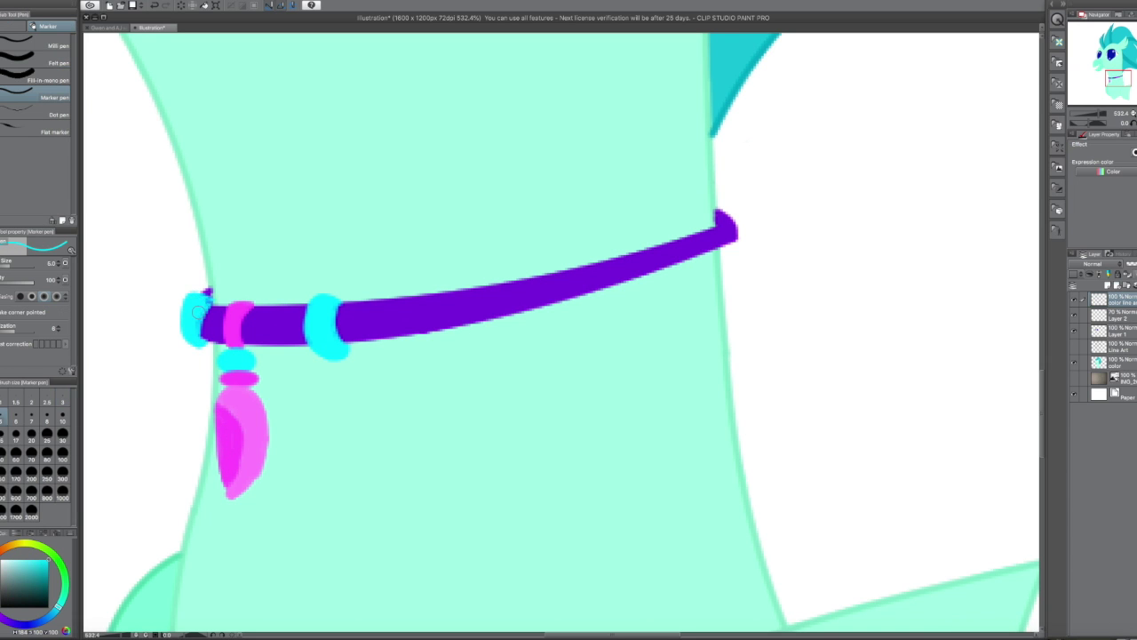
key(e)
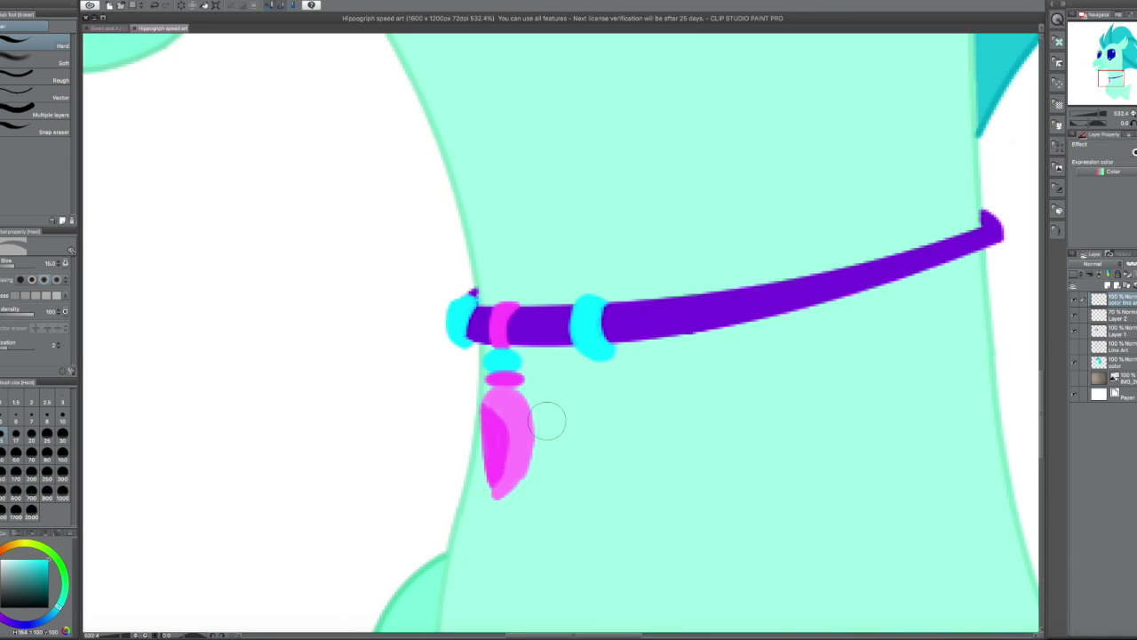
scroll(545, 411, up, 5)
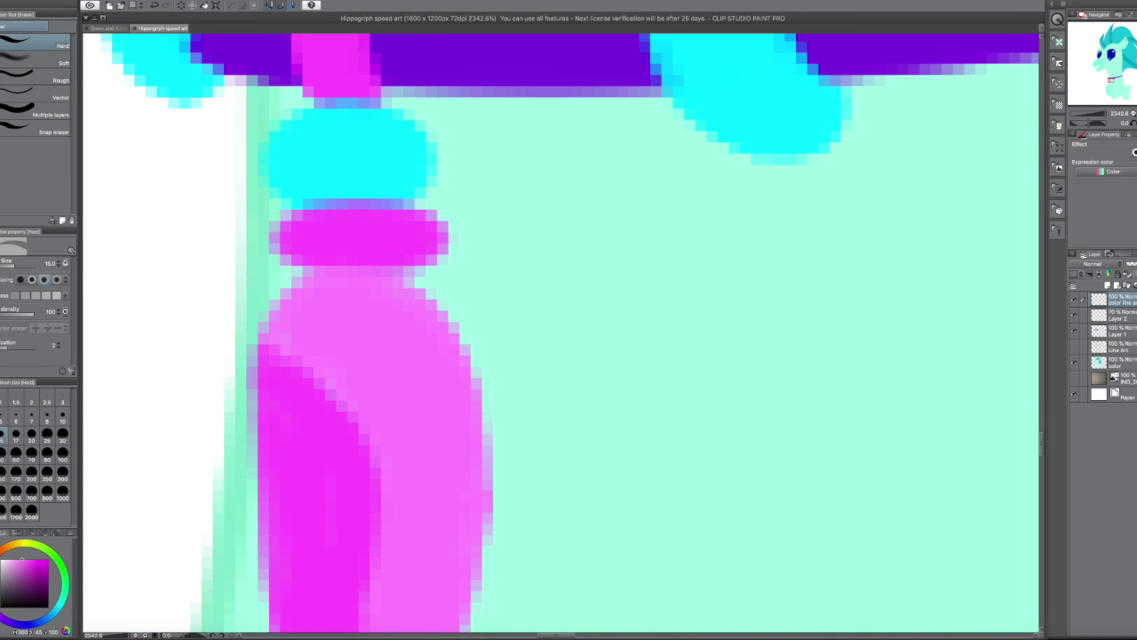
Paint a curved pale pink highlight along the upper edge of the pendant with the Marker pen
key(p)
drag(393, 343, 449, 418)
scroll(569, 337, up, 3)
Add pale cyan and pale pink highlight strokes to the matching cyan and magenta beads on and beneath the choker
click(35, 552)
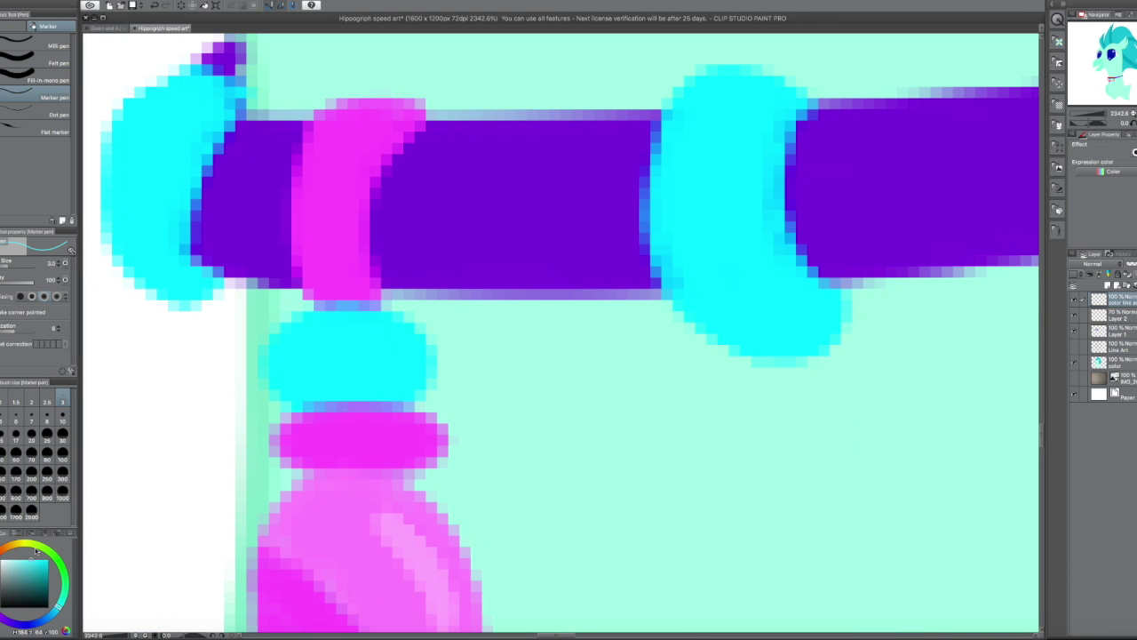
drag(705, 147, 709, 244)
mouse_move(158, 129)
mouse_down()
mouse_move(142, 214)
mouse_move(152, 251)
mouse_up()
alt+click(342, 204)
drag(345, 137, 333, 249)
drag(351, 445, 400, 440)
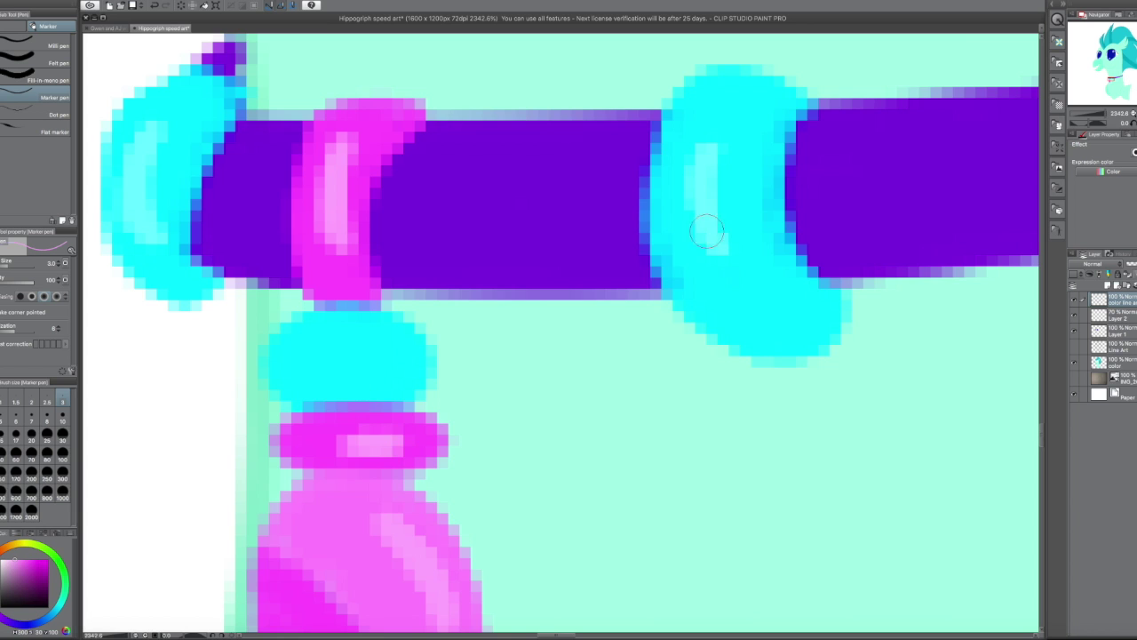
scroll(707, 232, down, 5)
scroll(568, 337, up, 5)
drag(327, 267, 331, 373)
scroll(316, 480, down, 10)
scroll(672, 428, down, 5)
scroll(717, 472, up, 3)
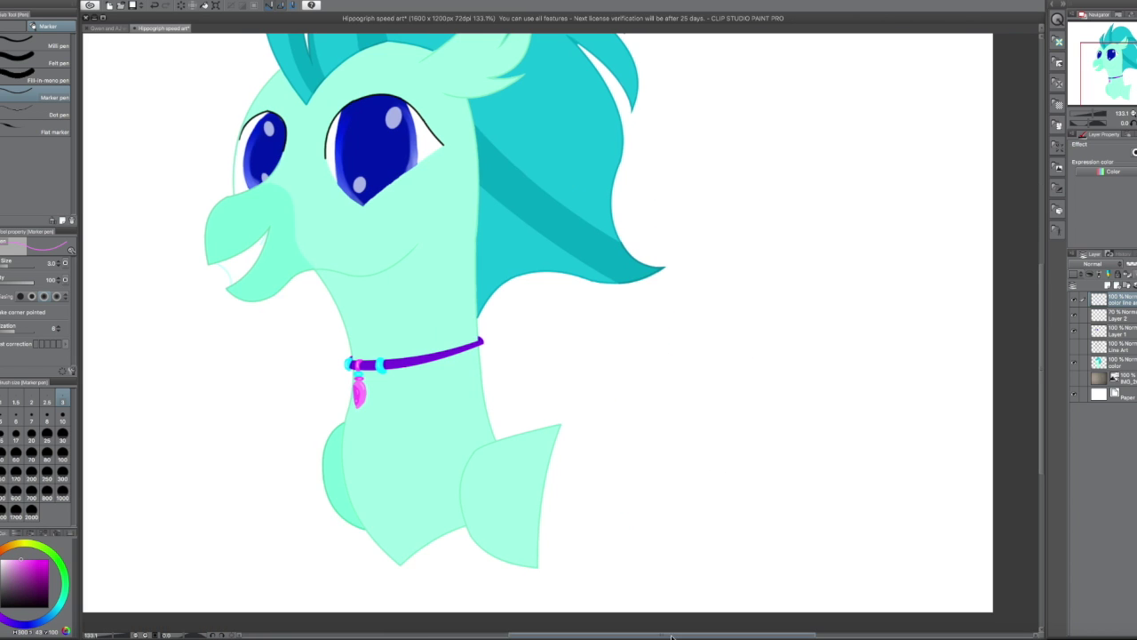
Merge all drawing layers into the color layer, and shift the shoulder shape up and inward against the neck base
right_click(1102, 311)
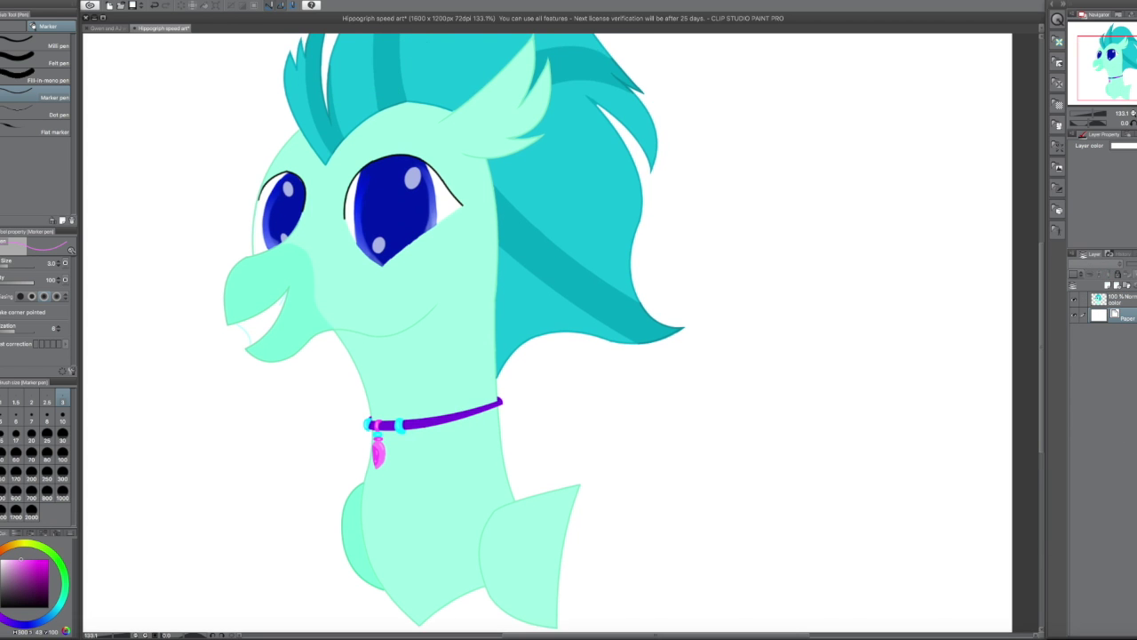
drag(437, 459, 524, 562)
key(ctrl+t)
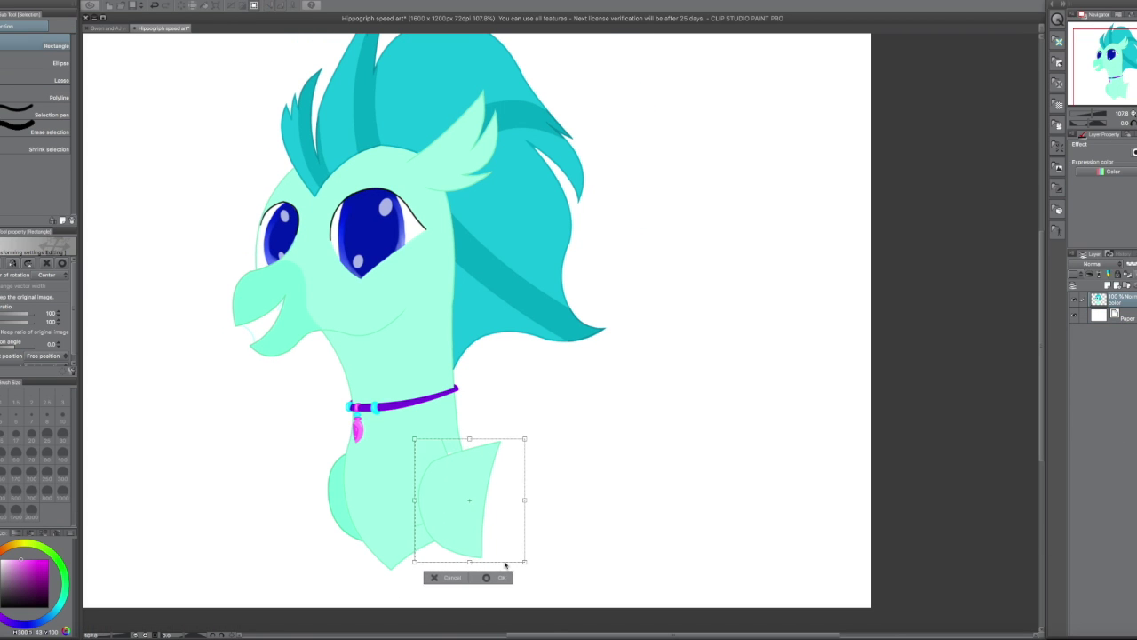
click(497, 580)
Touch up the mint fill and outline around the moved shoulder shape with a size 10 Marker pen
scroll(476, 559, up, 3)
key(p)
key(bracketleft)
key(bracketleft)
key(bracketleft)
key(bracketleft)
scroll(425, 365, up, 5)
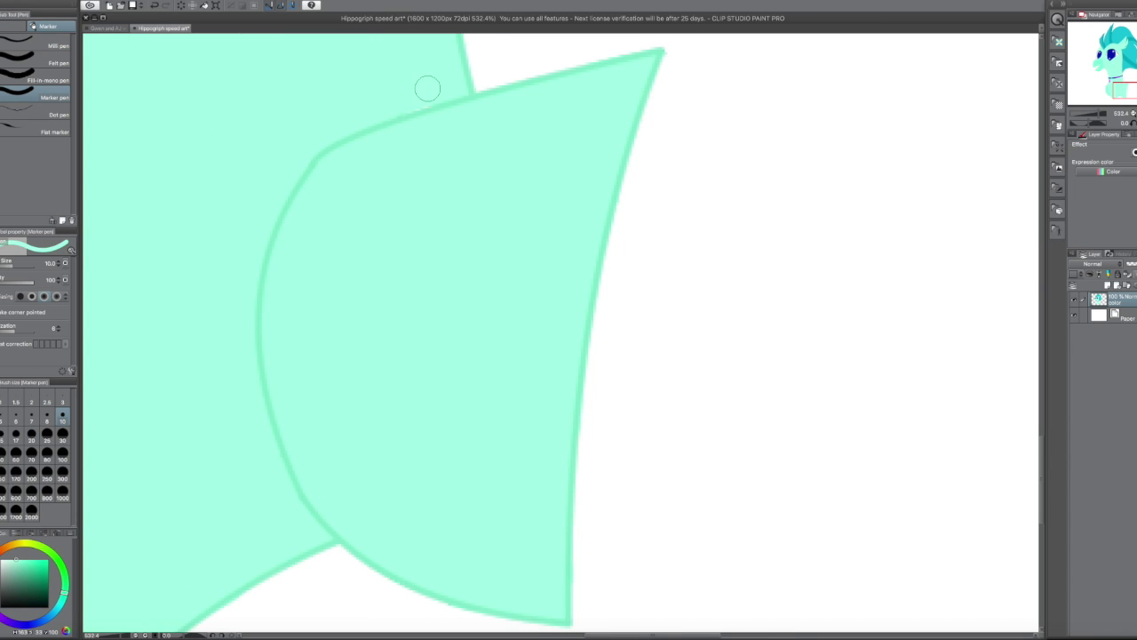
Draw a small curved nostril on the upper beak in a darker mint green
scroll(427, 87, down, 5)
scroll(363, 279, up, 6)
key(u)
mouse_move(423, 375)
mouse_down()
mouse_move(436, 436)
mouse_move(452, 411)
mouse_up()
key(p)
scroll(467, 485, down, 12)
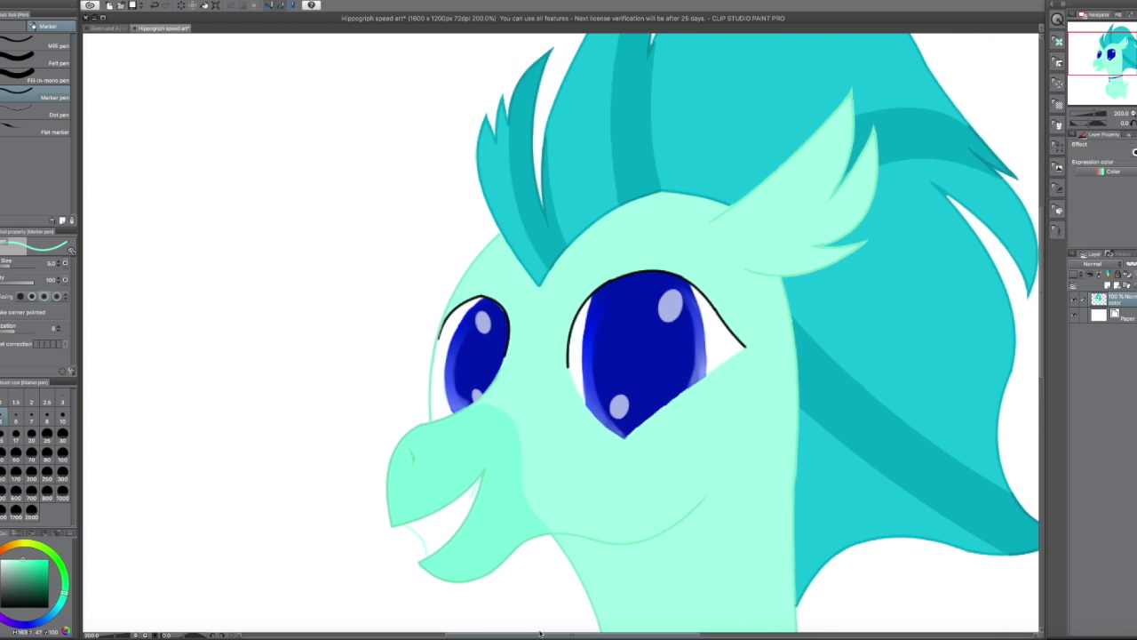
Select the whole character, scale it down, and place it in the left half of the canvas
key(ctrl+alt+0)
key(m)
mouse_move(234, 81)
mouse_down()
mouse_move(330, 101)
mouse_move(723, 626)
mouse_up()
key(ctrl+t)
drag(723, 81, 447, 340)
drag(381, 436, 386, 214)
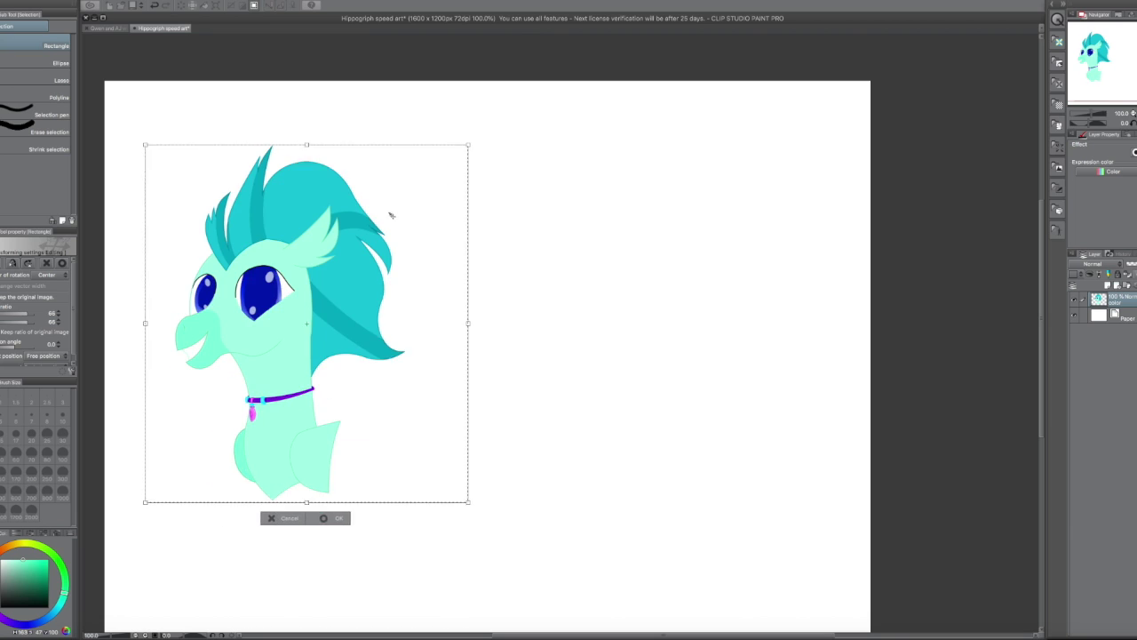
drag(470, 139, 498, 160)
key(Return)
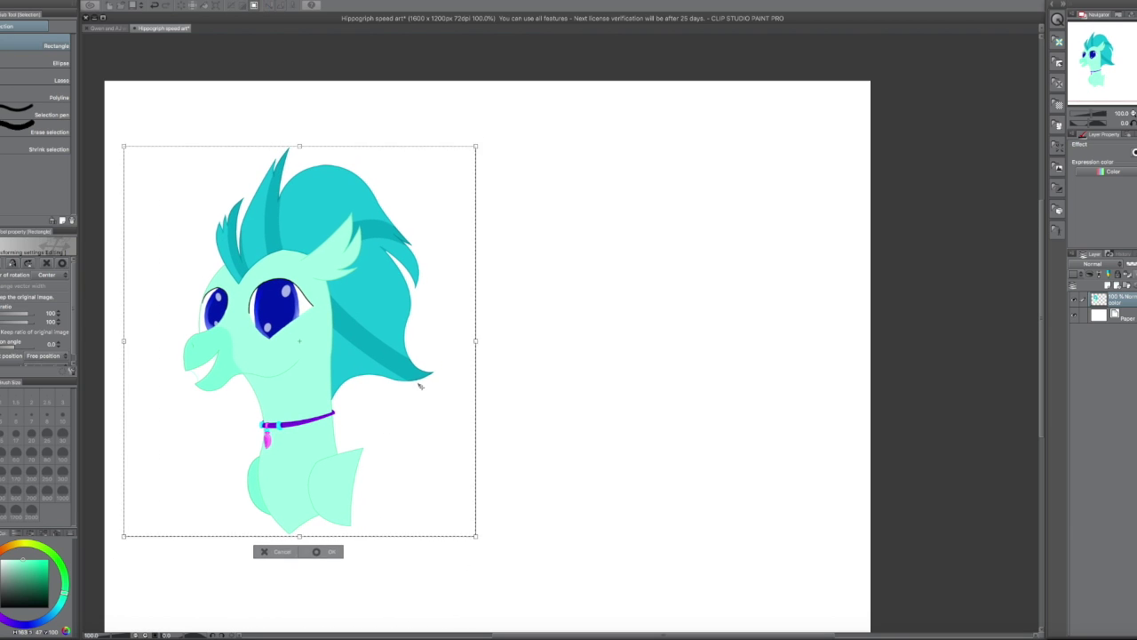
Trim the canvas to 1460 x 955 px, cutting the empty space around the character
click(142, 172)
drag(488, 34, 495, 71)
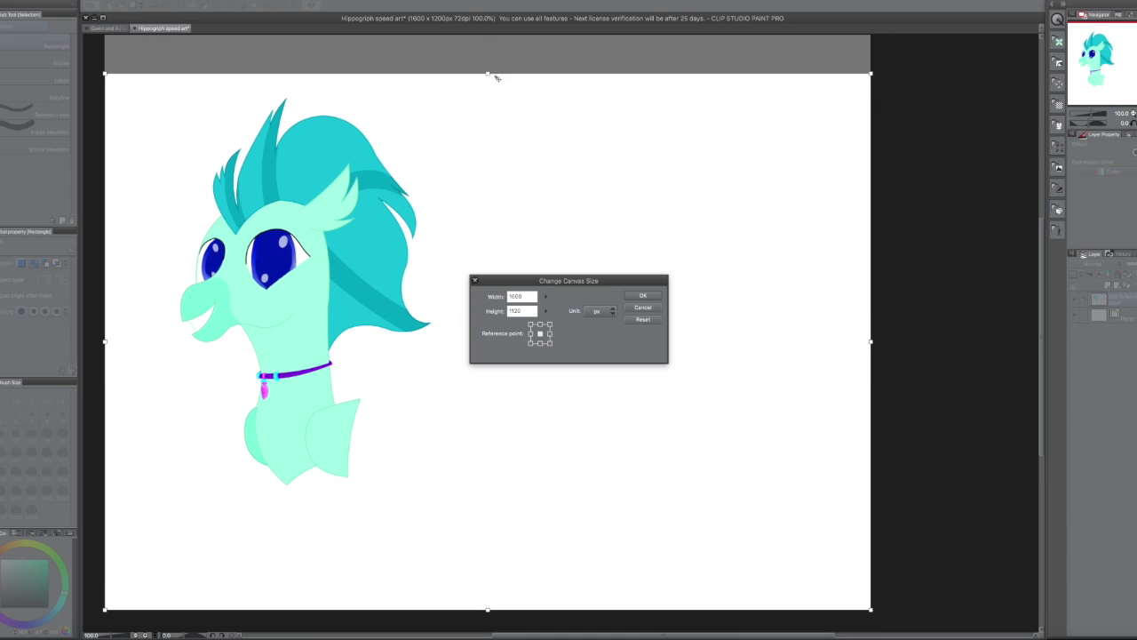
drag(488, 610, 488, 533)
drag(871, 320, 802, 320)
click(643, 295)
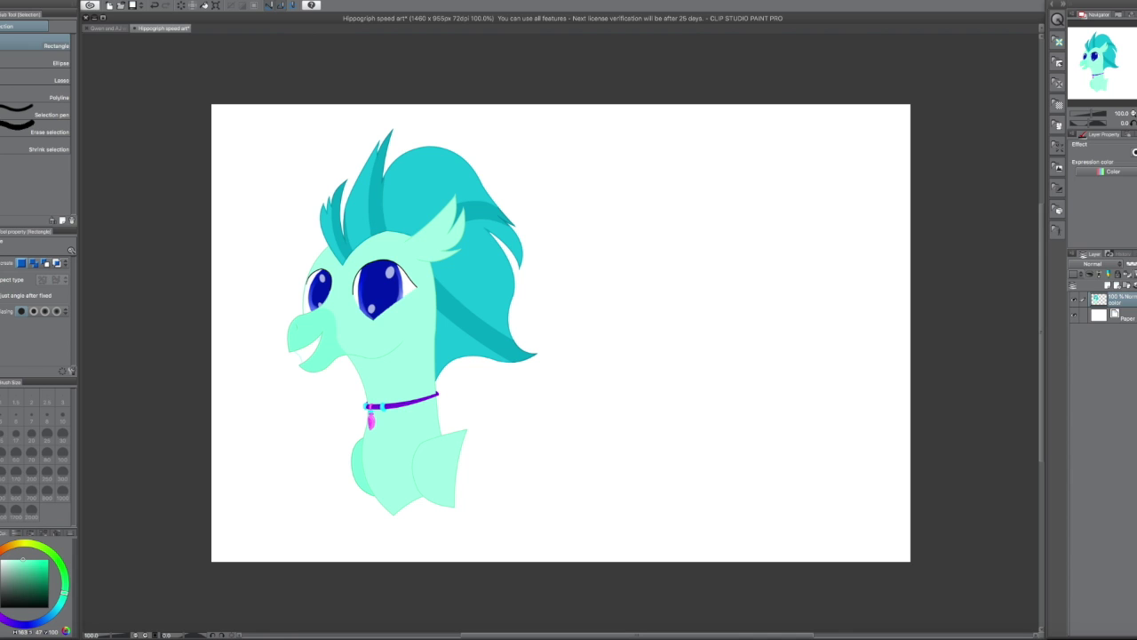
Change the paper background from white to a deep teal-blue
click(622, 165)
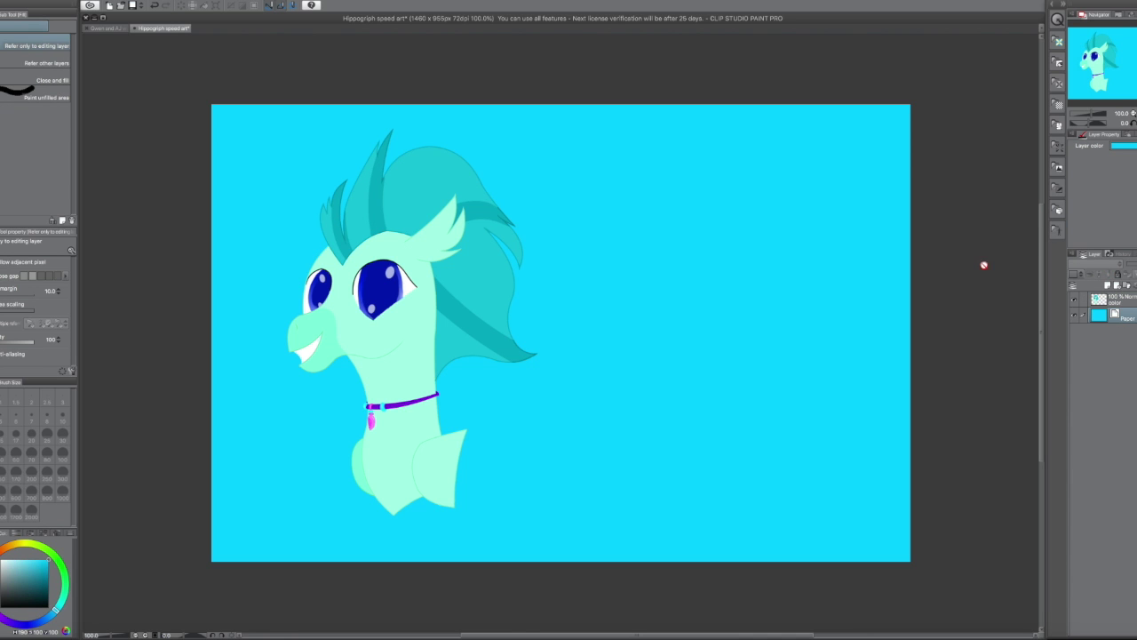
key(p)
drag(54, 569, 55, 576)
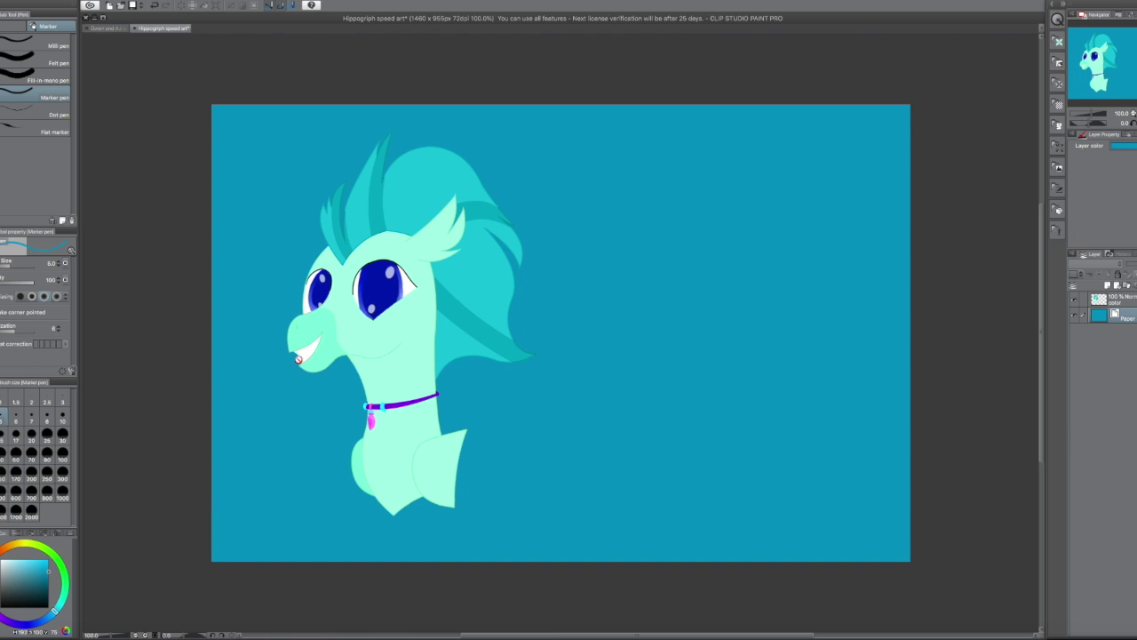
Add the word "Painted" in large, light cyan handwritten-style lettering beside the character's head
key(t)
click(698, 248)
click(64, 262)
scroll(67, 338, down, 5)
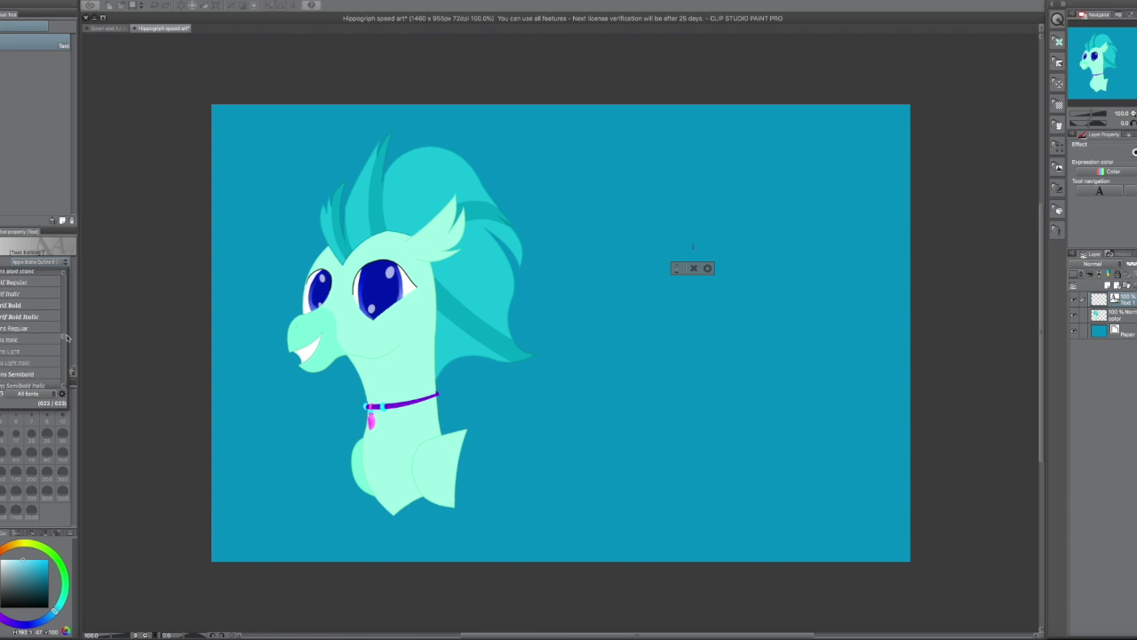
click(53, 339)
drag(715, 243, 826, 215)
click(681, 438)
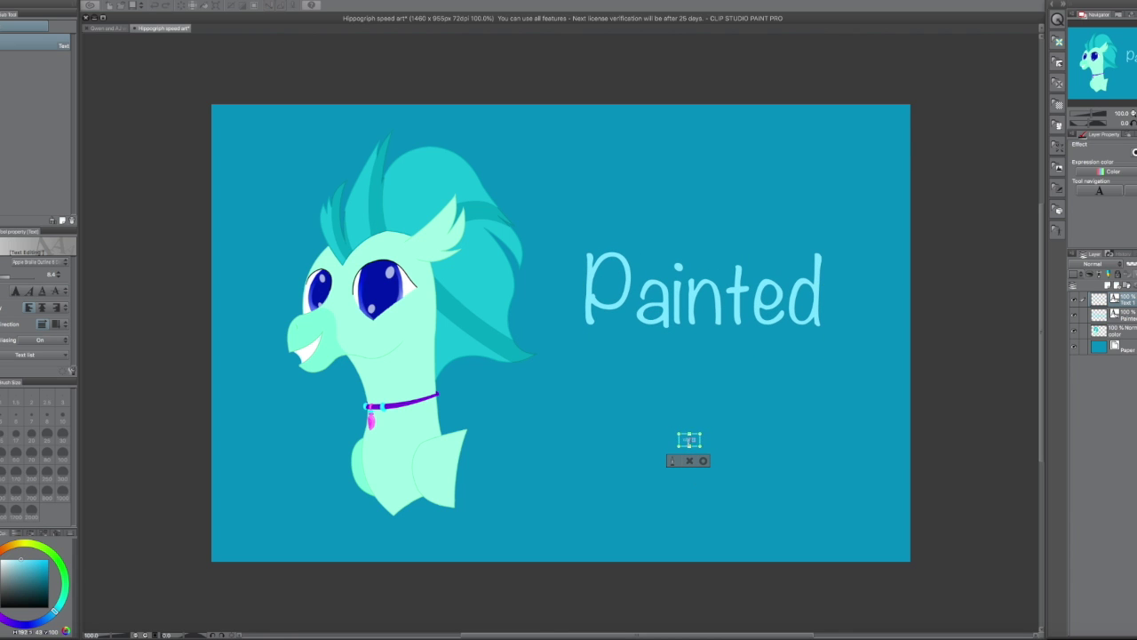
click(35, 262)
scroll(36, 338, down, 5)
scroll(36, 337, down, 3)
click(682, 322)
Add the text "Waves" below "Painted" in the same light handwritten-style lettering
click(669, 436)
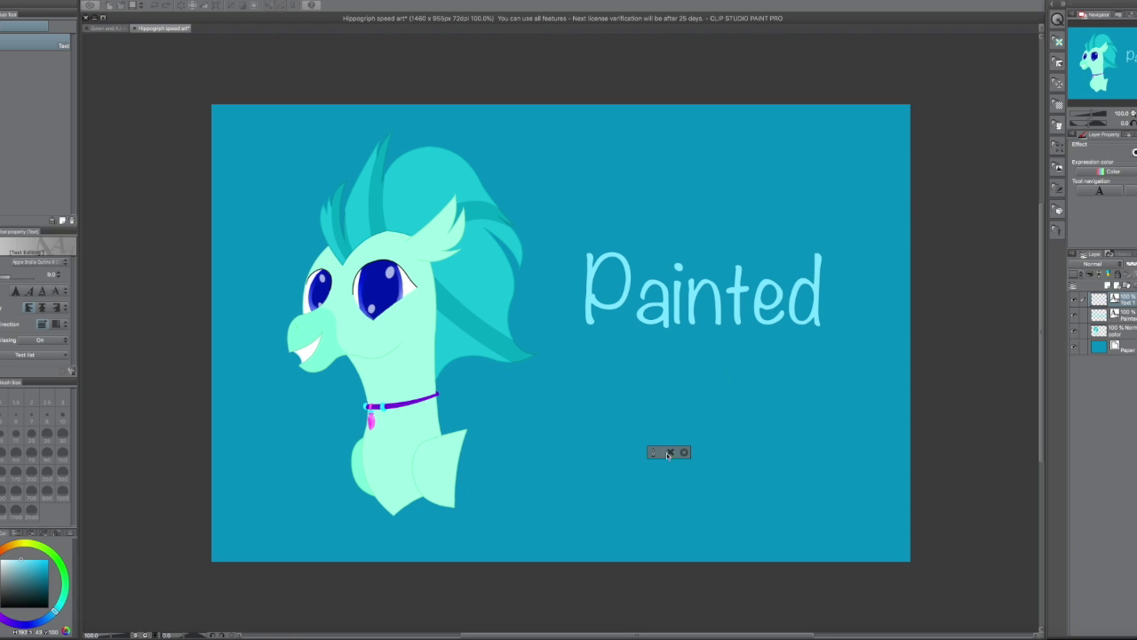
click(35, 262)
scroll(36, 338, down, 5)
click(103, 380)
text(Waves)
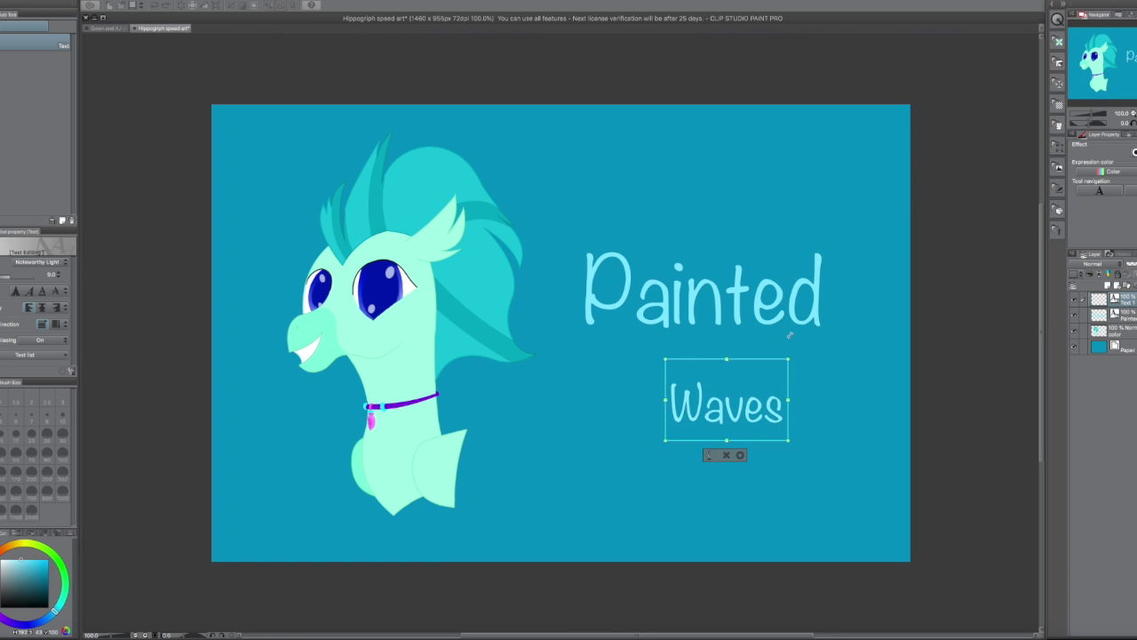
Enlarge the "Waves" text in a muted grey-blue and bring it closer beneath "Painted"
click(610, 521)
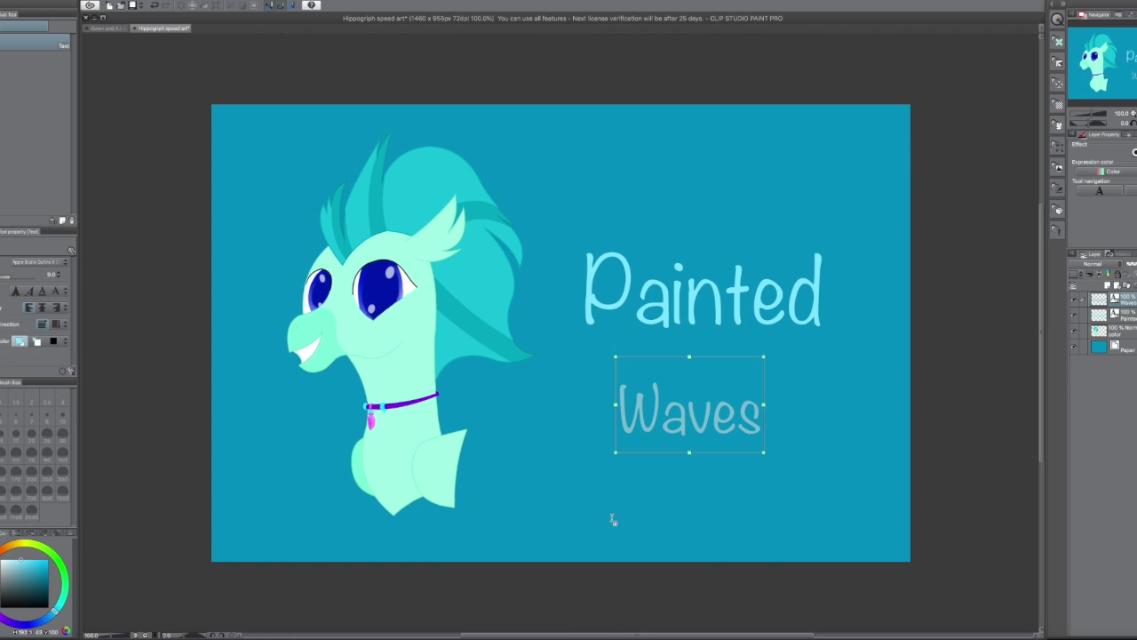
scroll(622, 356, down, 2)
click(693, 324)
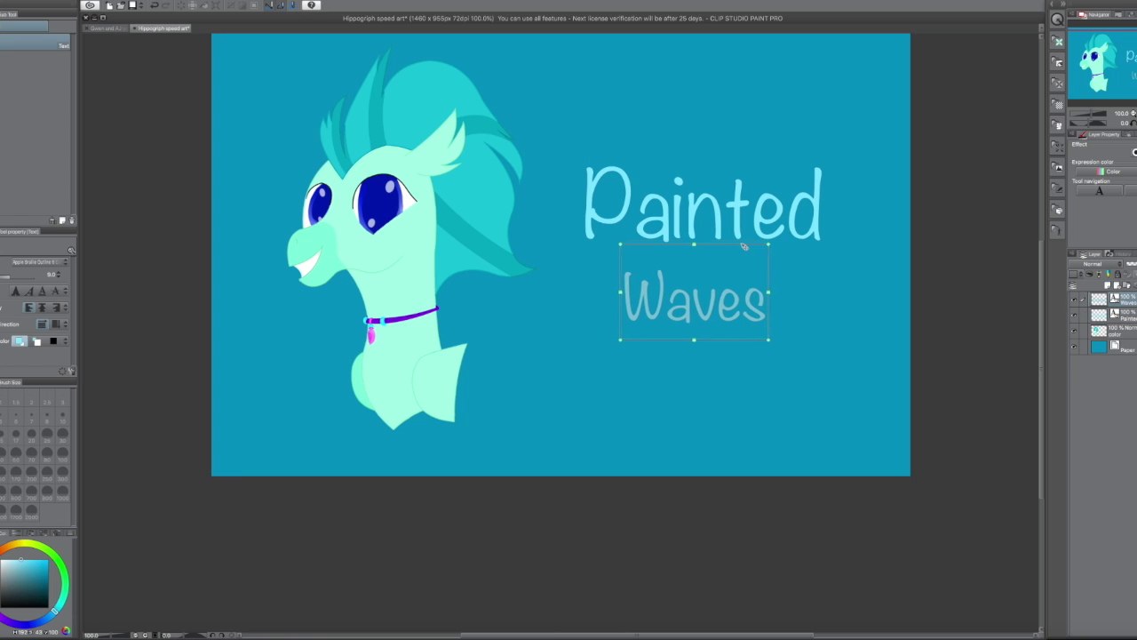
Merge everything into one layer and handwrite the artist's two-line signature below the title, in cyan and white
key(ctrl+e)
key(ctrl+shift+e)
key(p)
scroll(463, 334, up, 3)
mouse_move(583, 380)
mouse_down()
mouse_move(613, 357)
mouse_move(780, 407)
mouse_up()
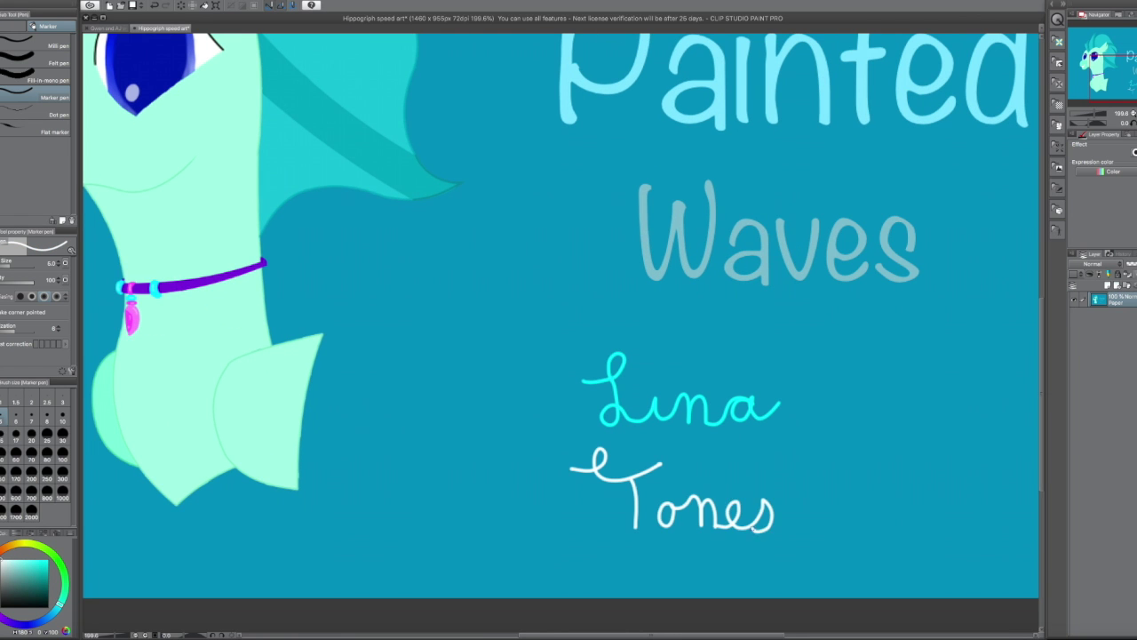